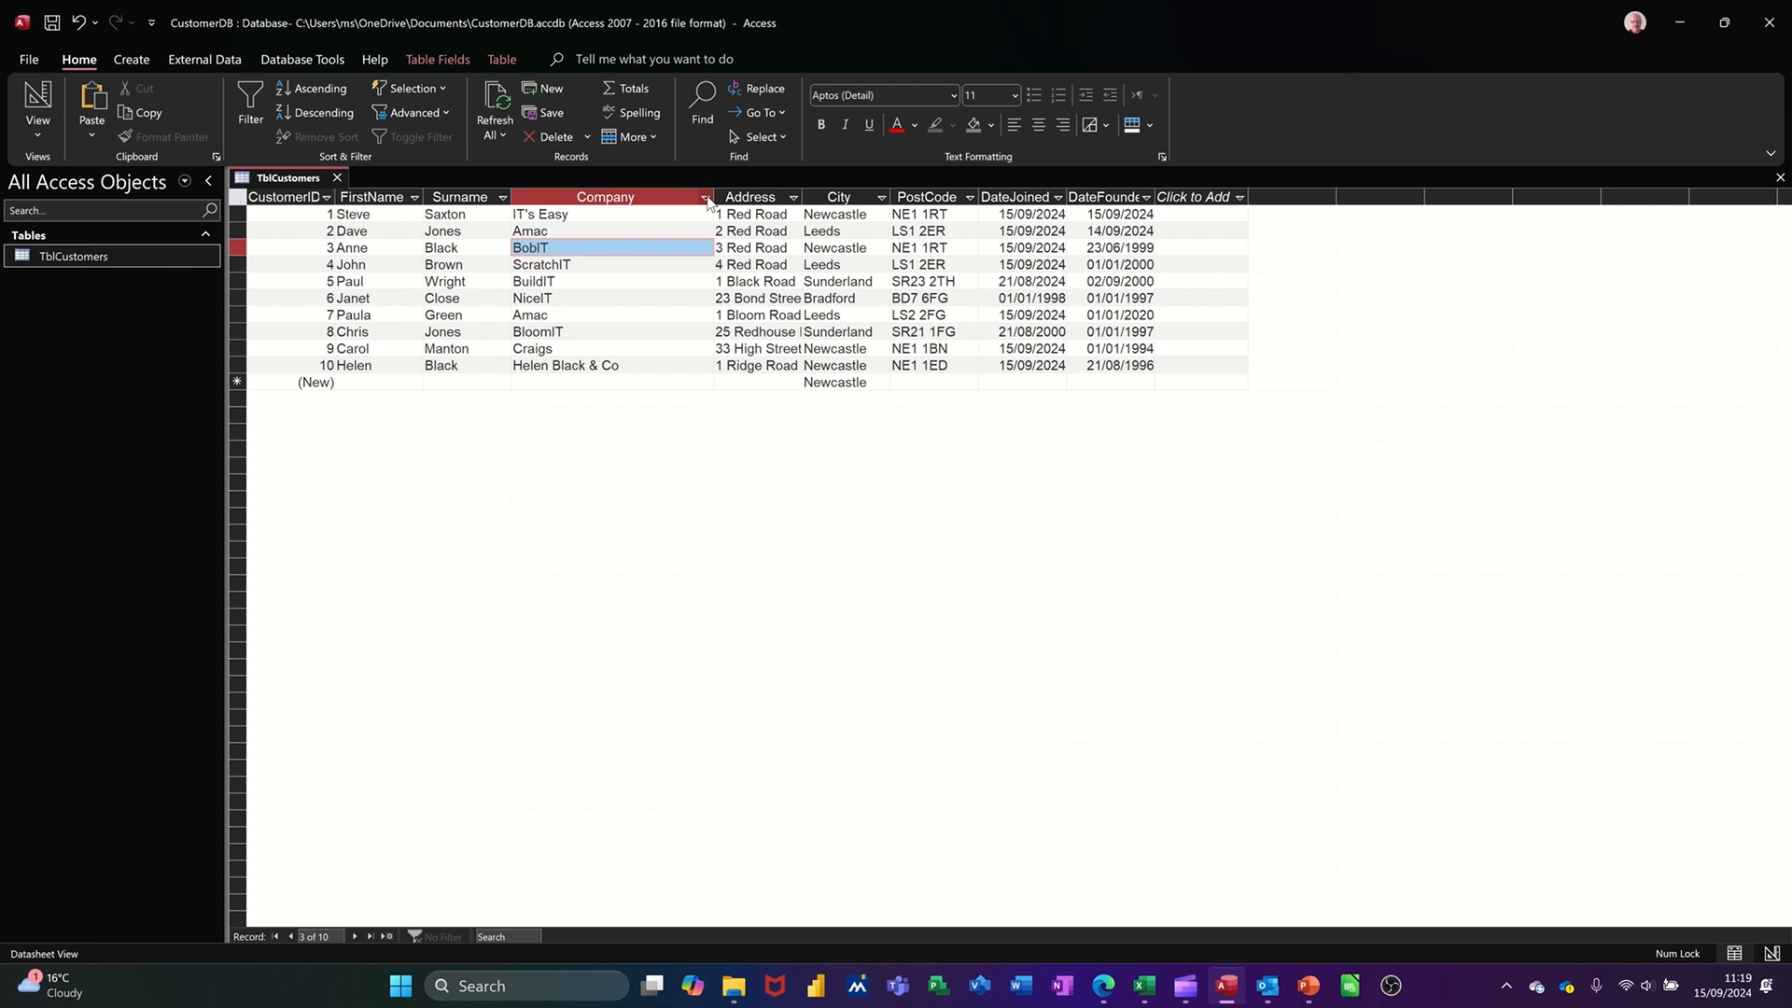
- Filter the Company column to show only the Amac records
{"action": "left_click", "coordinate": [705, 199]}
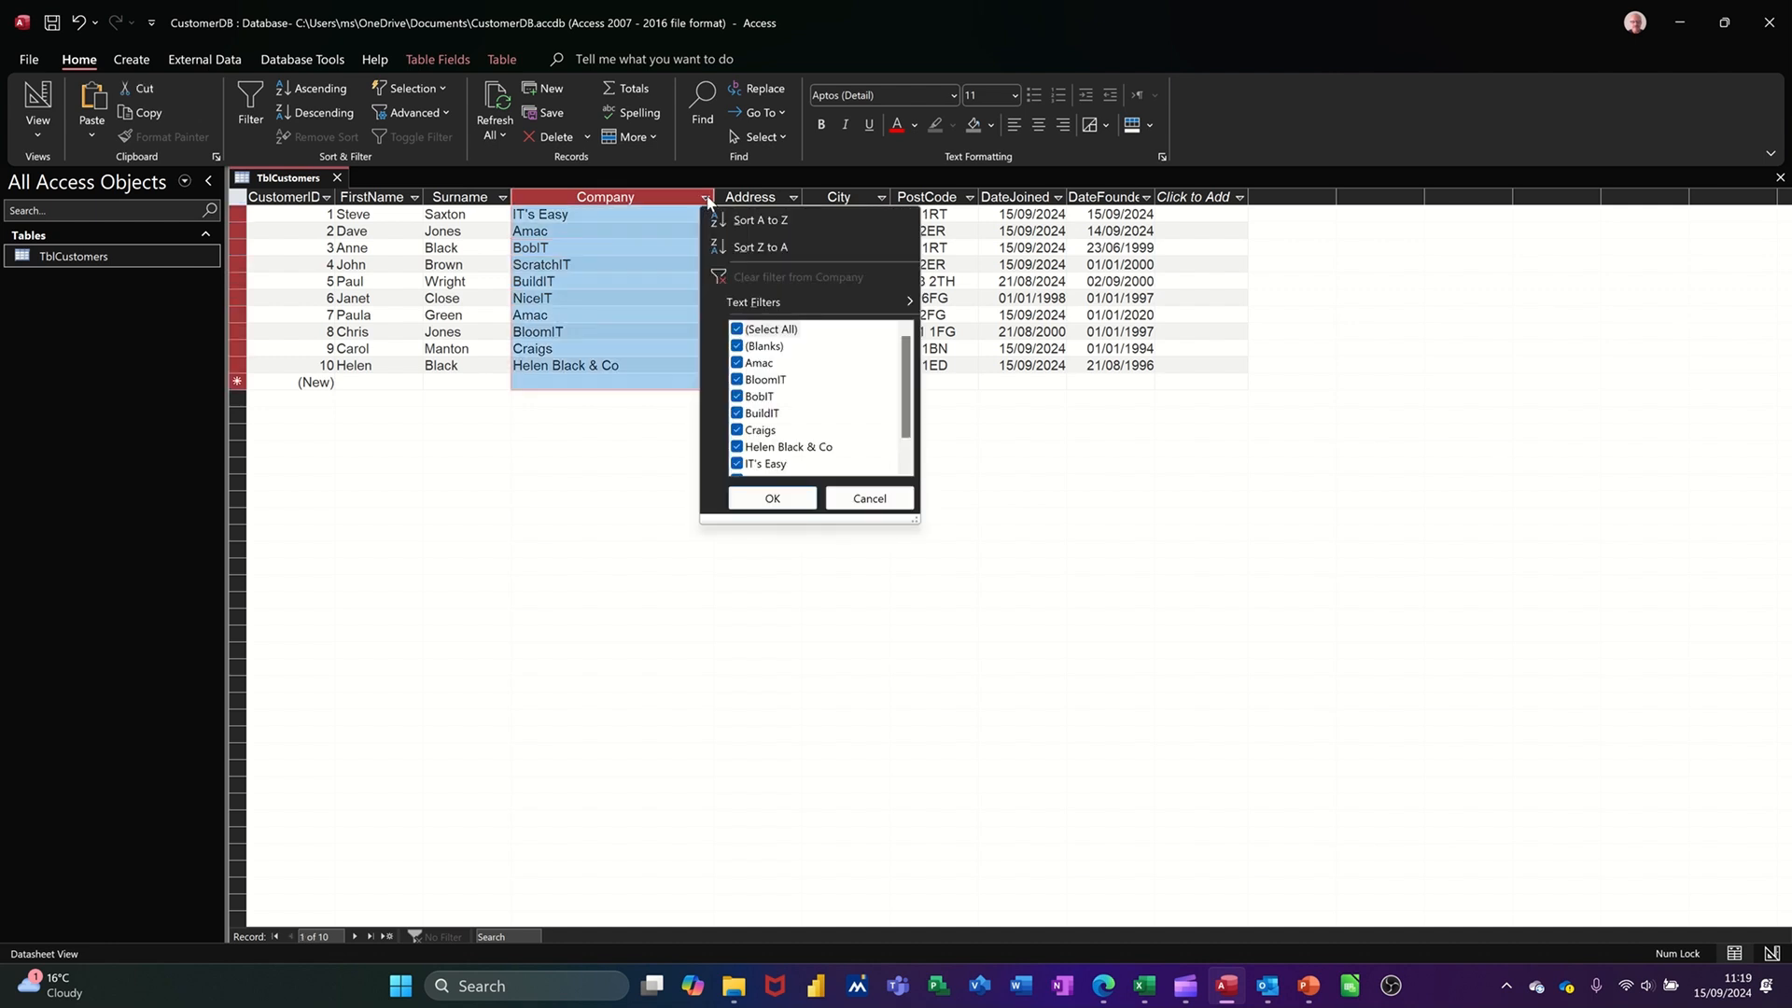
{"action": "left_click", "coordinate": [738, 330]}
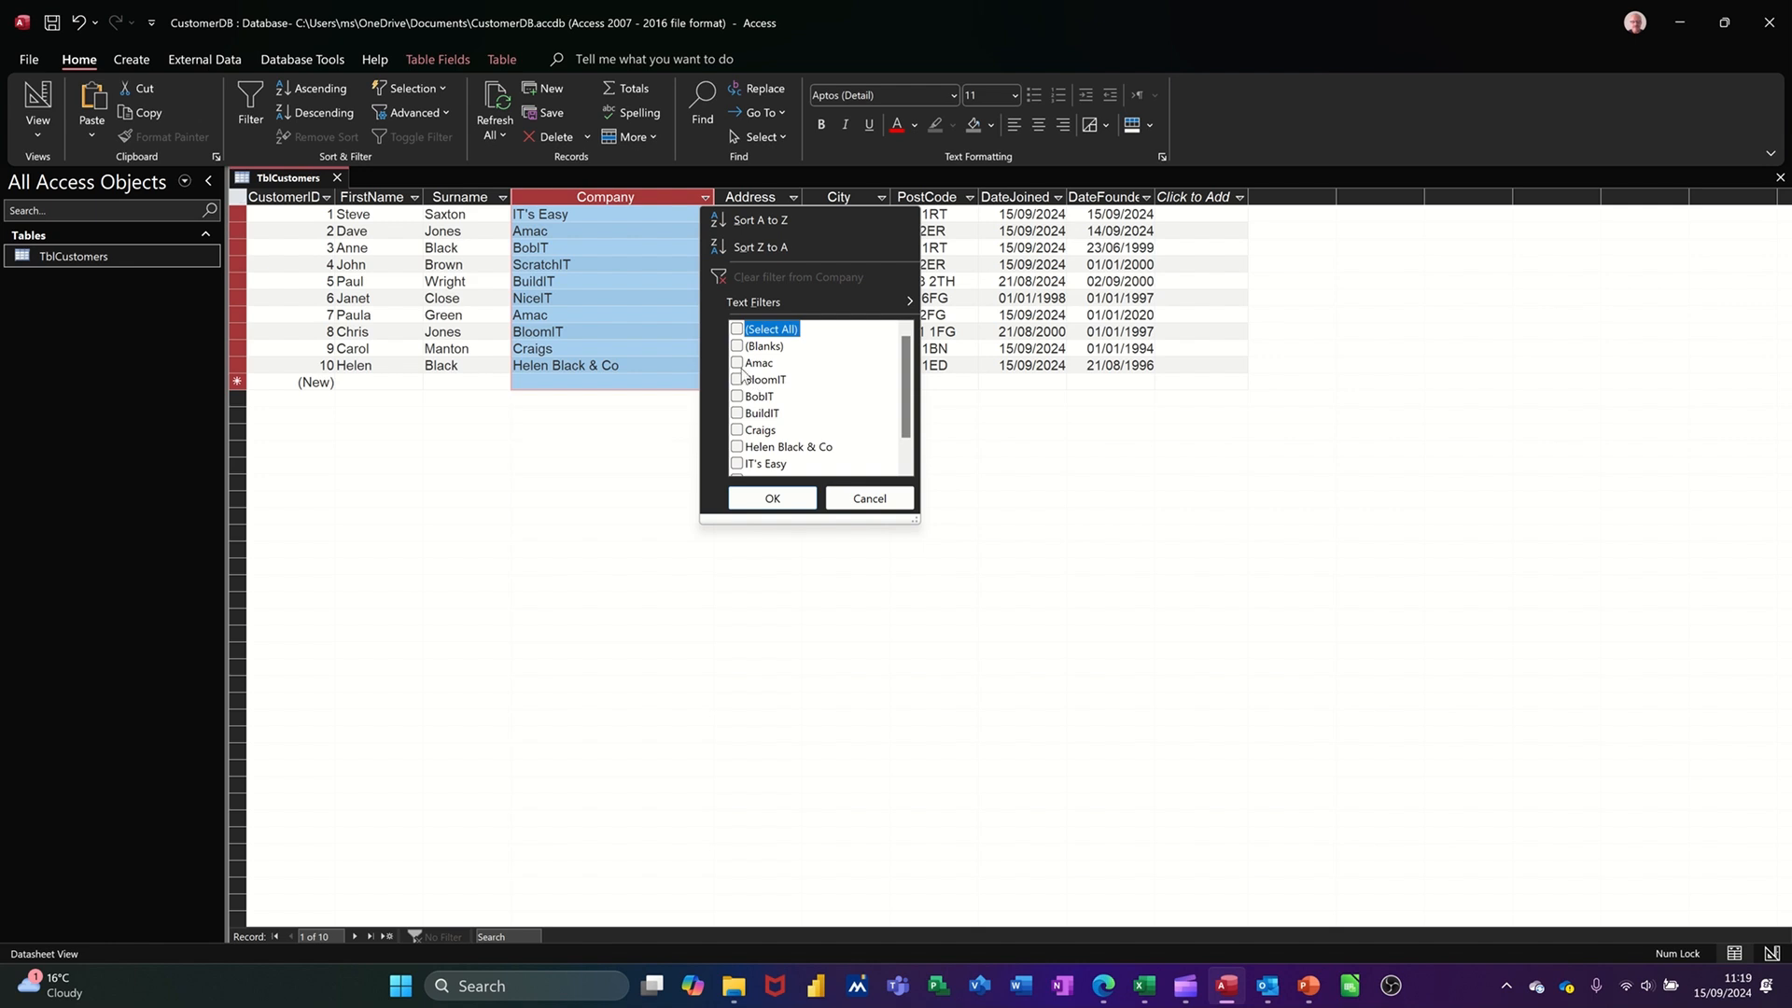
{"action": "left_click", "coordinate": [737, 363]}
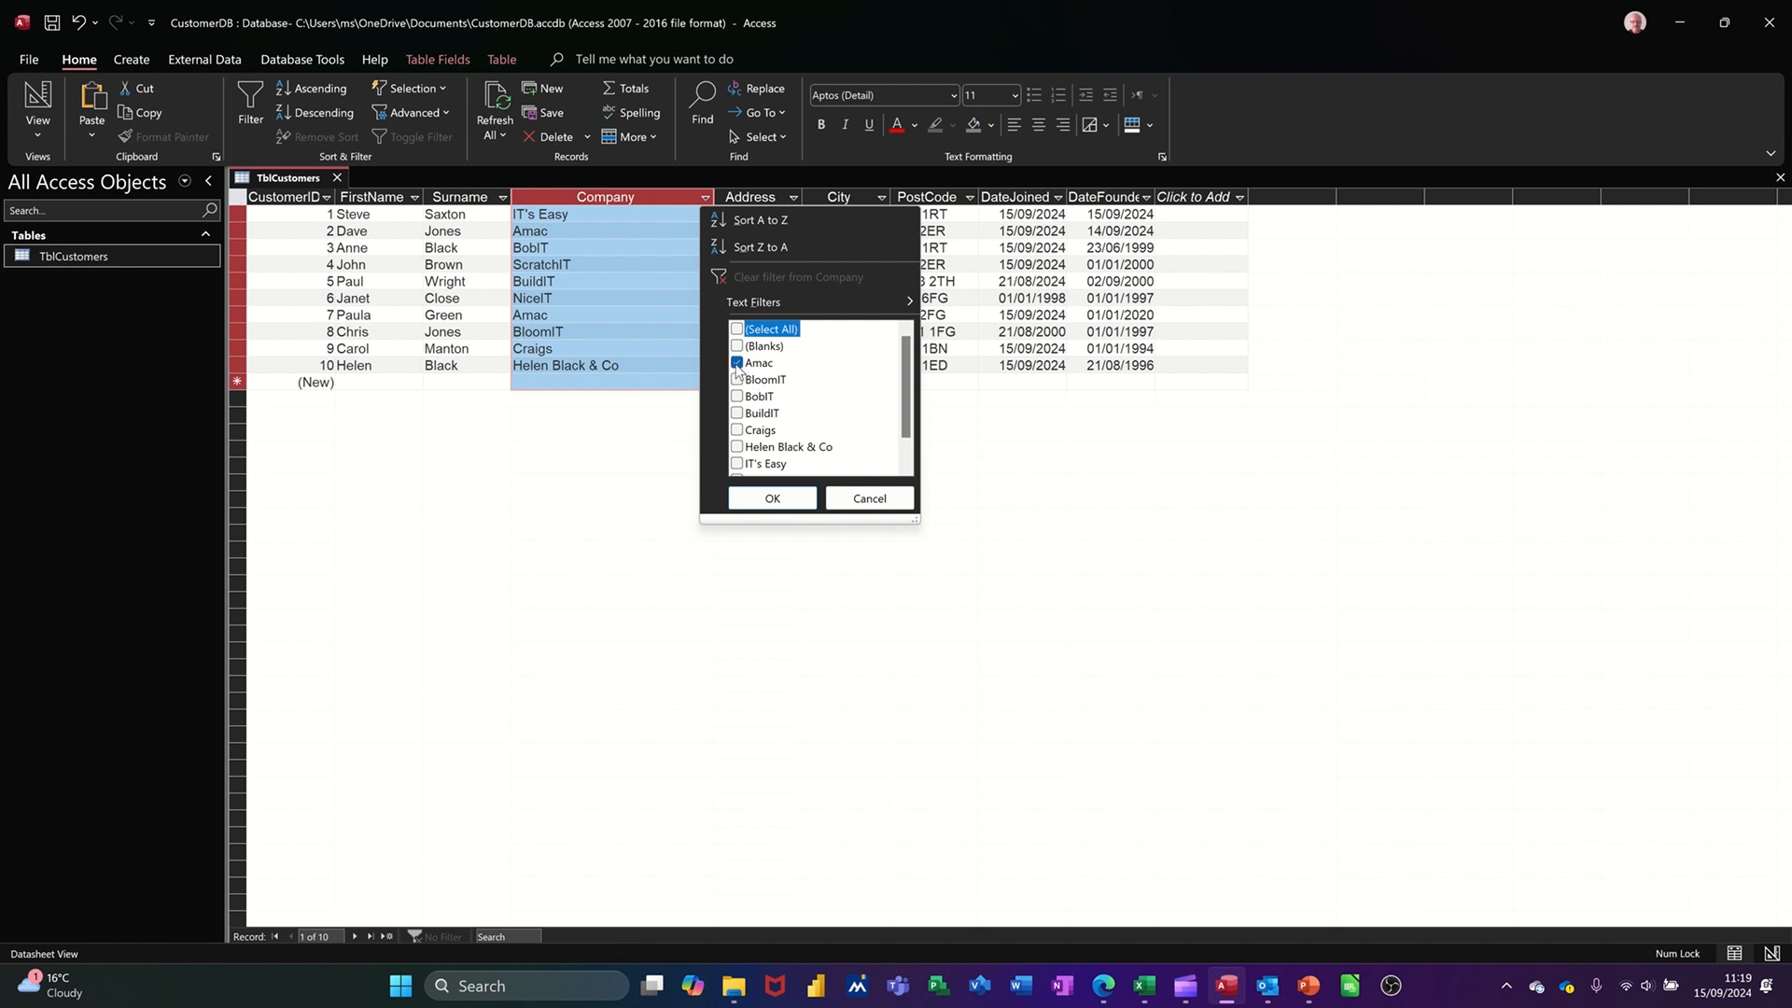
{"action": "left_click", "coordinate": [757, 499]}
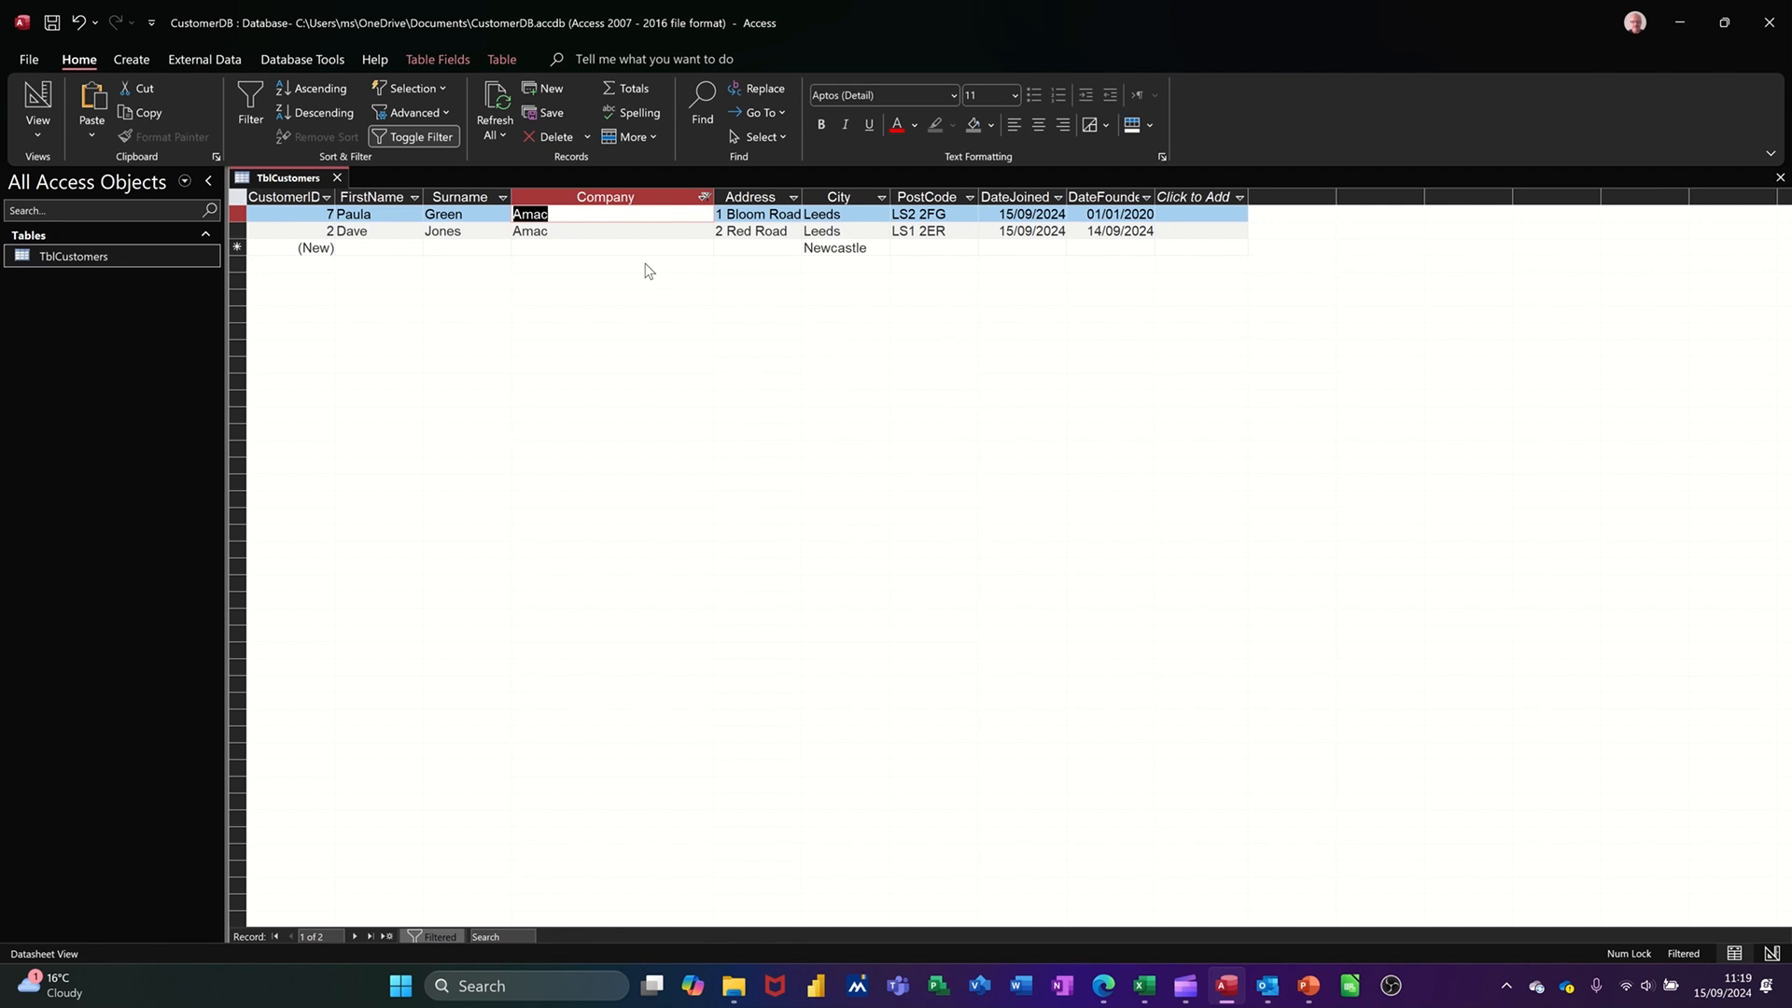
- Reselect all values in the Company filter to restore every customer record
{"action": "left_click", "coordinate": [703, 198]}
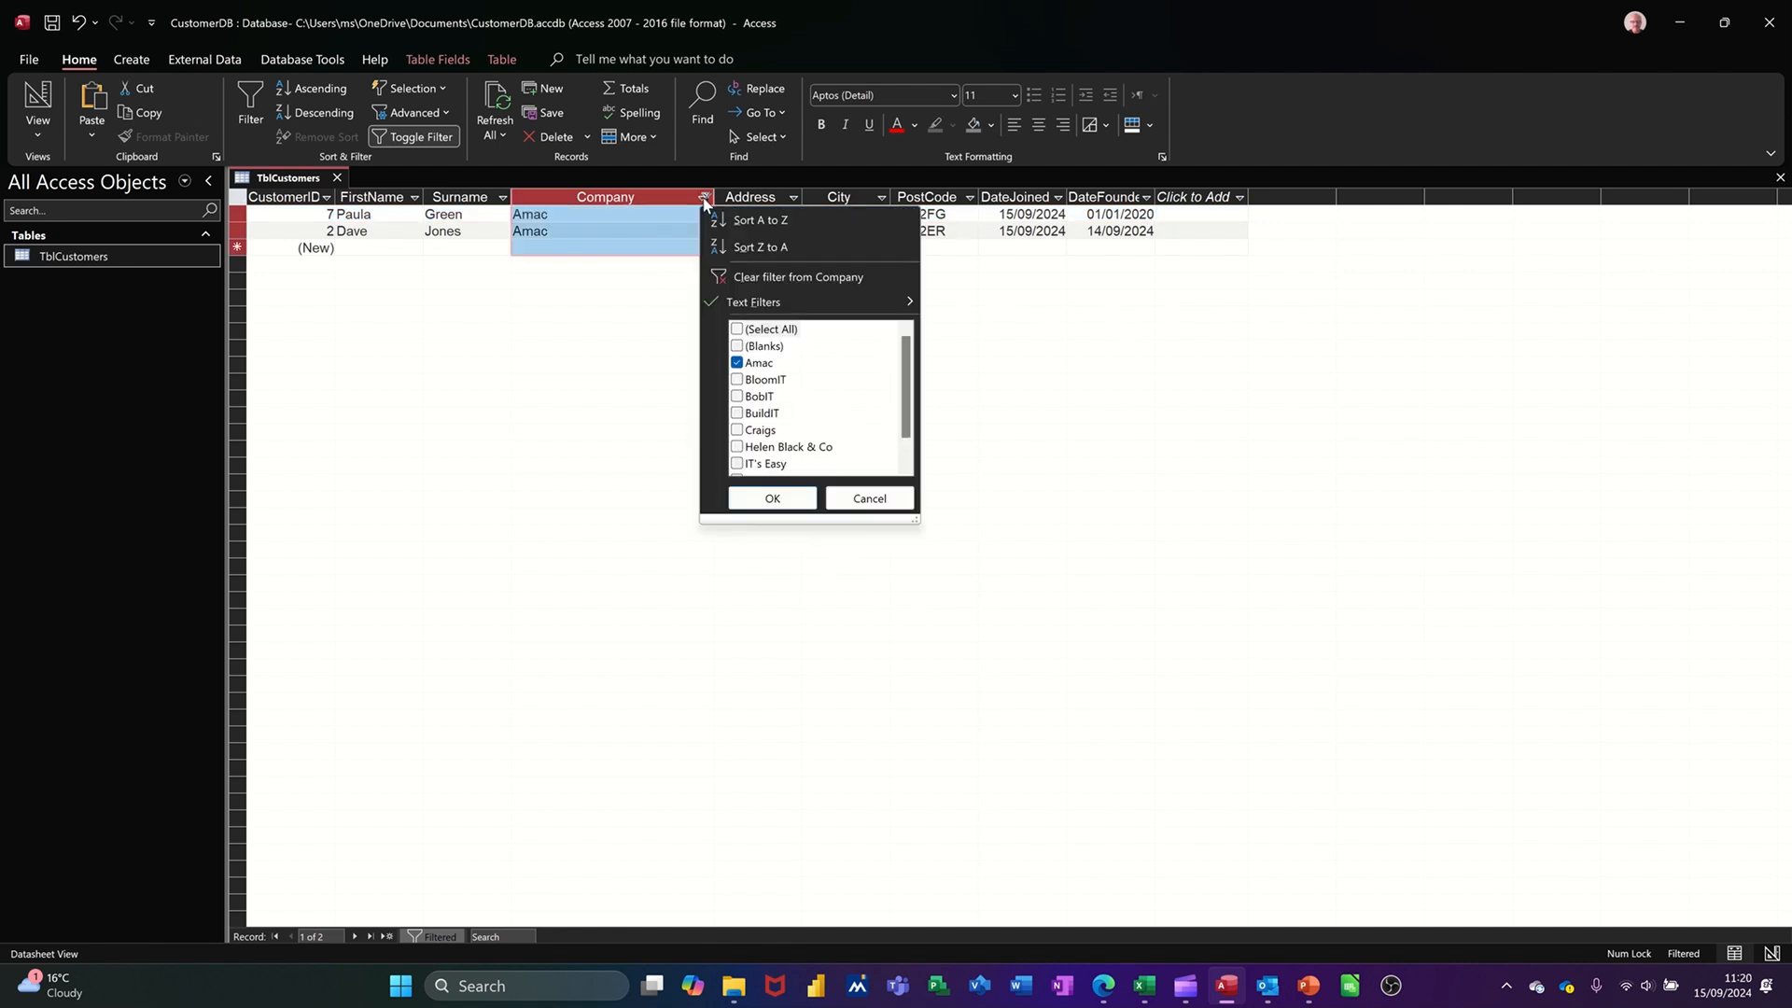
{"action": "left_click", "coordinate": [742, 328]}
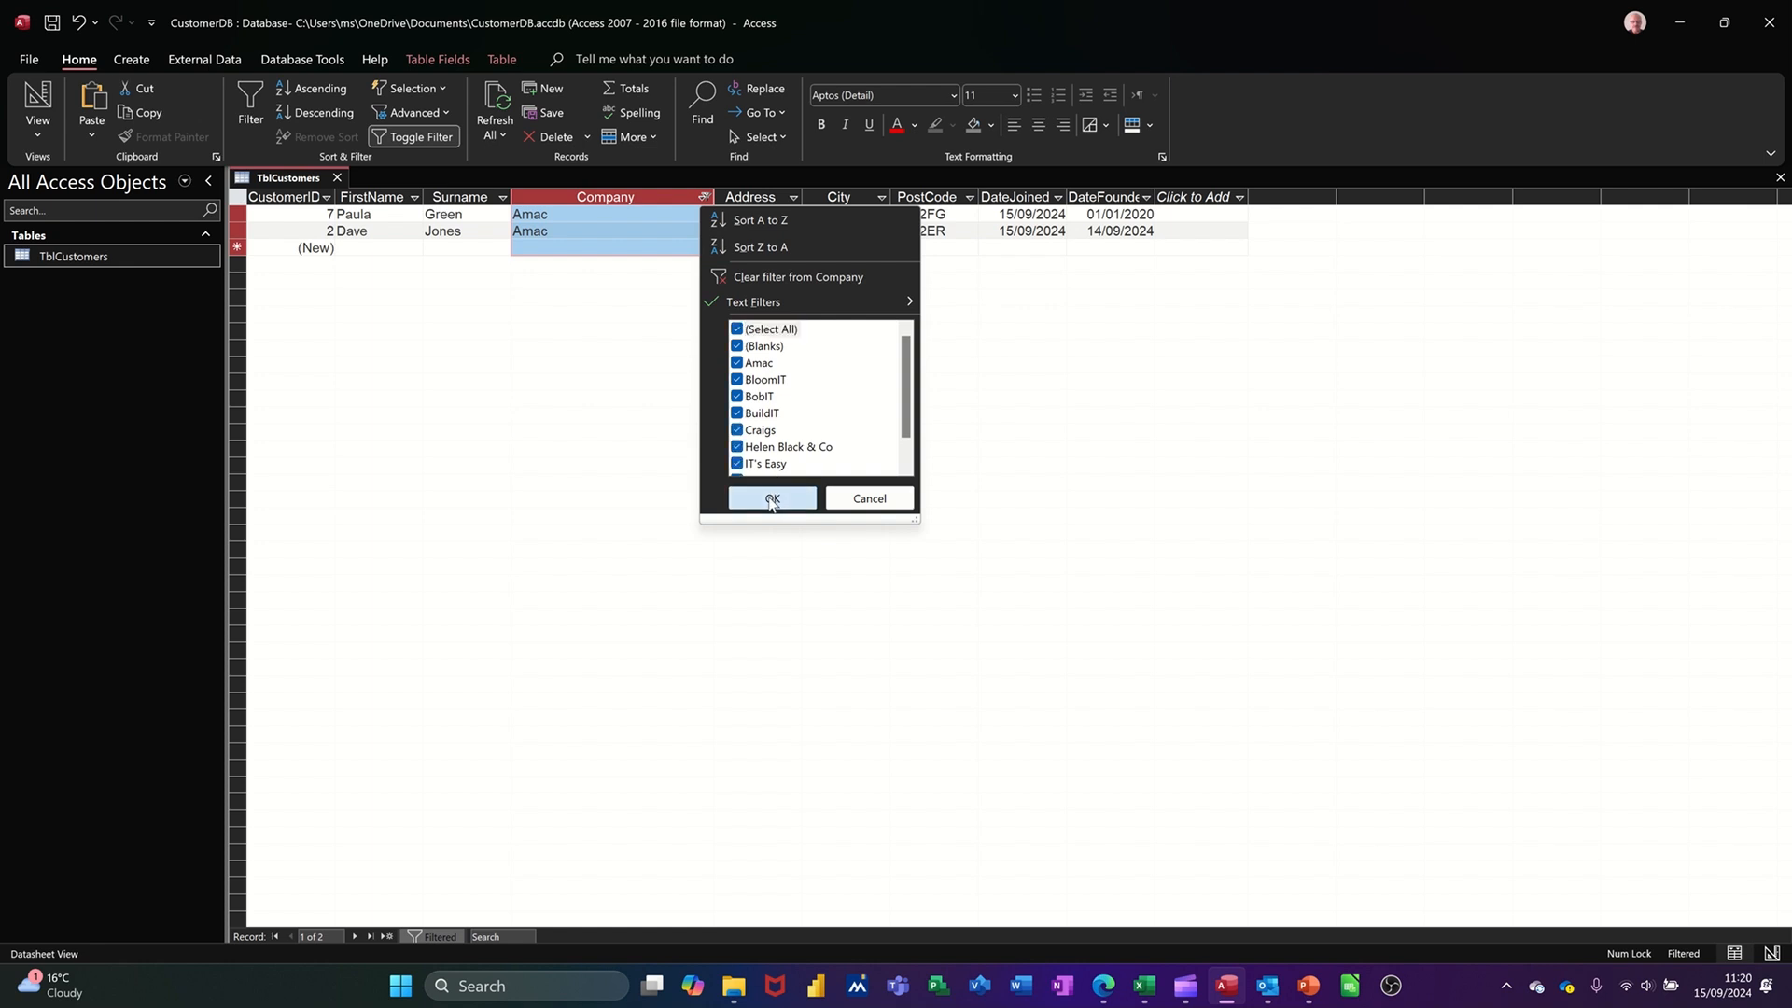
{"action": "left_click", "coordinate": [772, 497]}
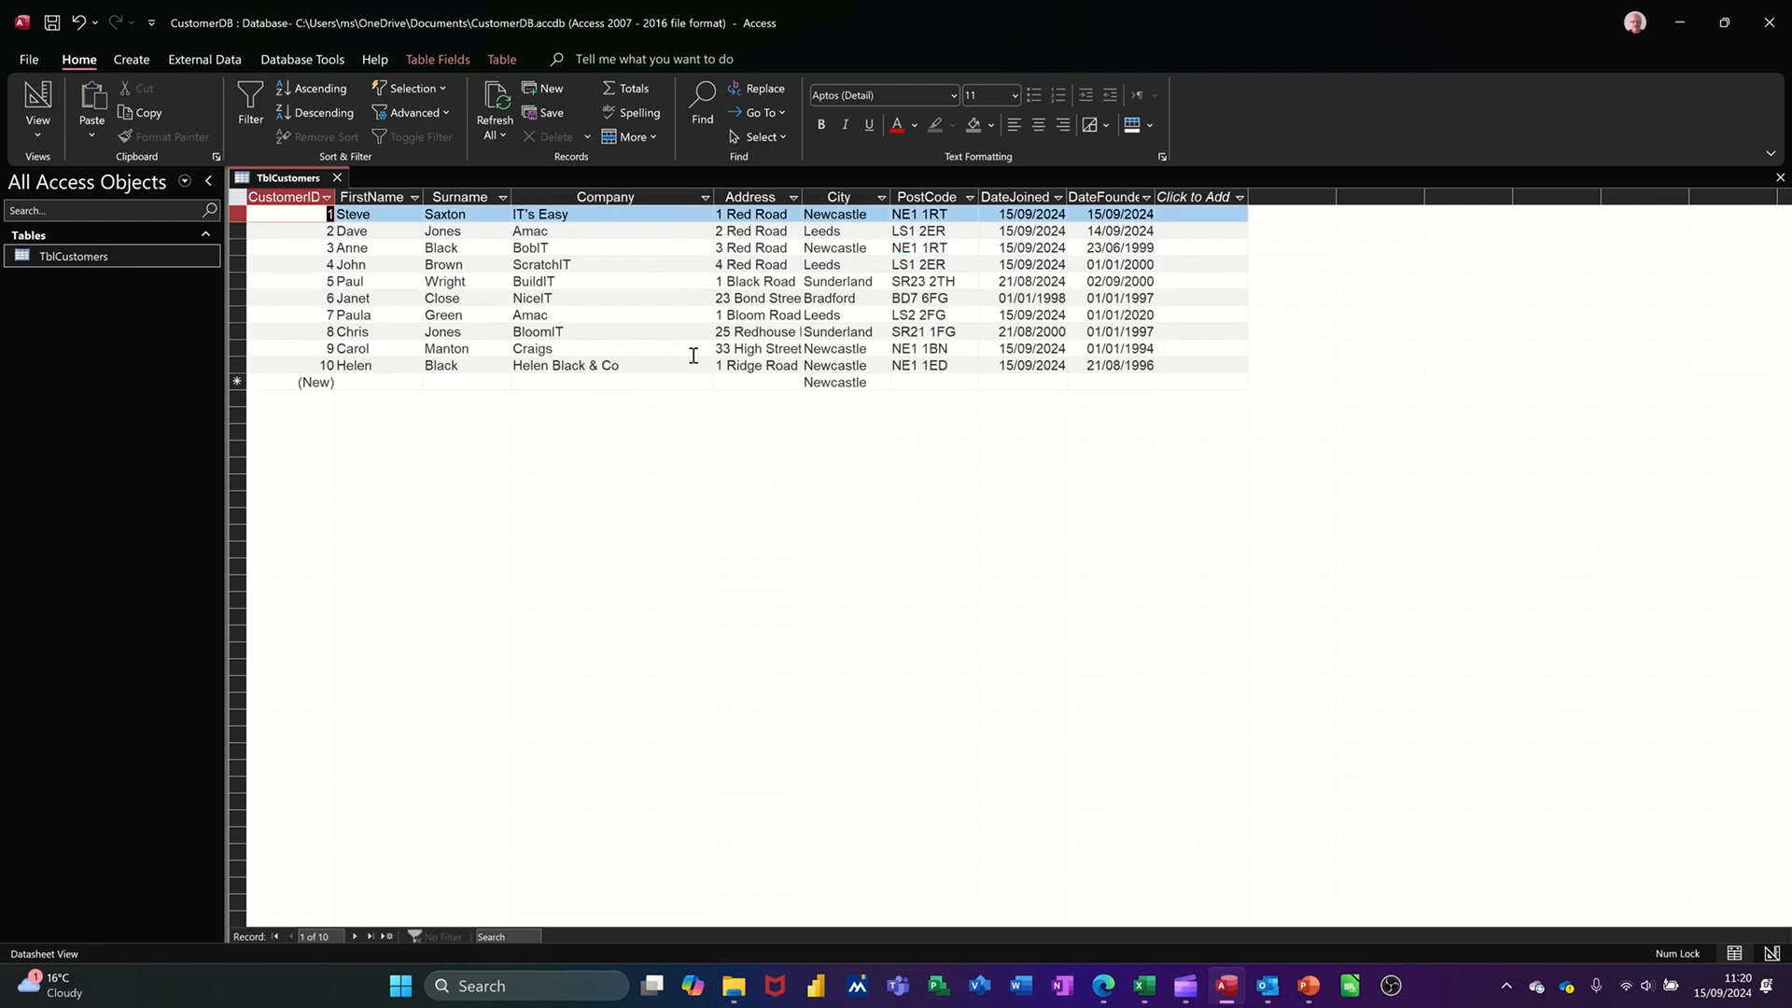
- Review the text filter options for the Company column and cancel without filtering
{"action": "left_click", "coordinate": [704, 199]}
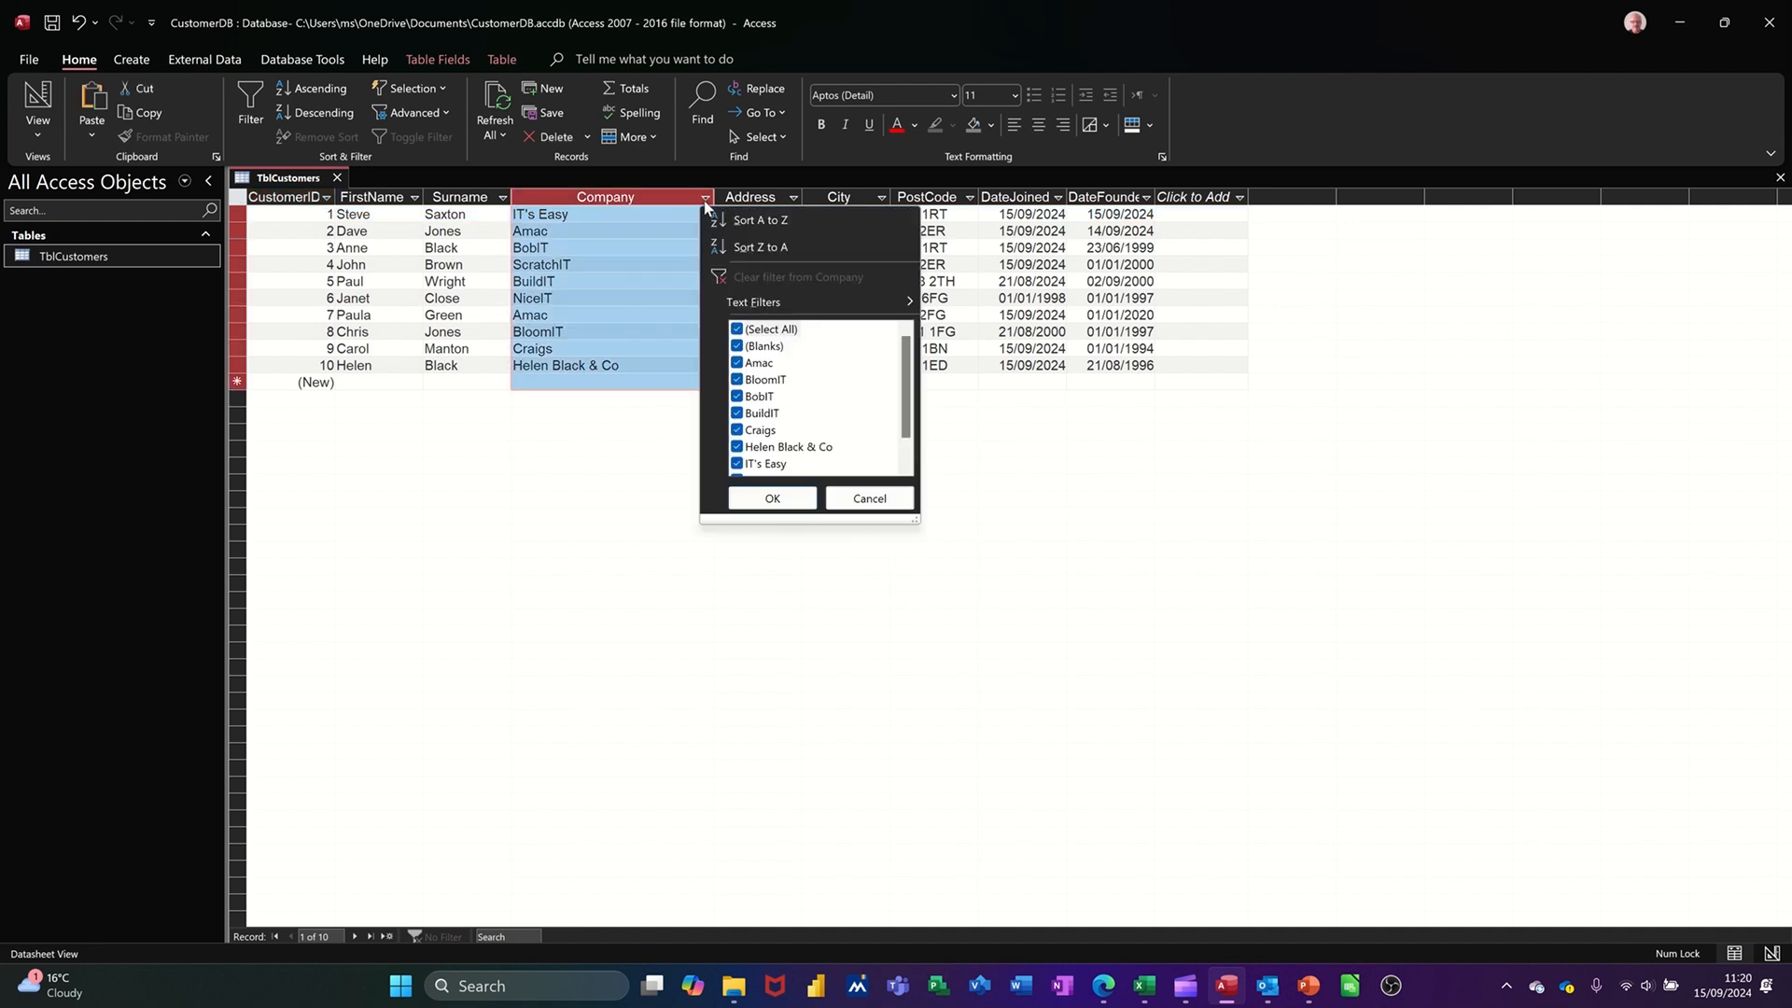
{"action": "mouse_move", "coordinate": [754, 303]}
{"action": "left_click", "coordinate": [843, 501]}
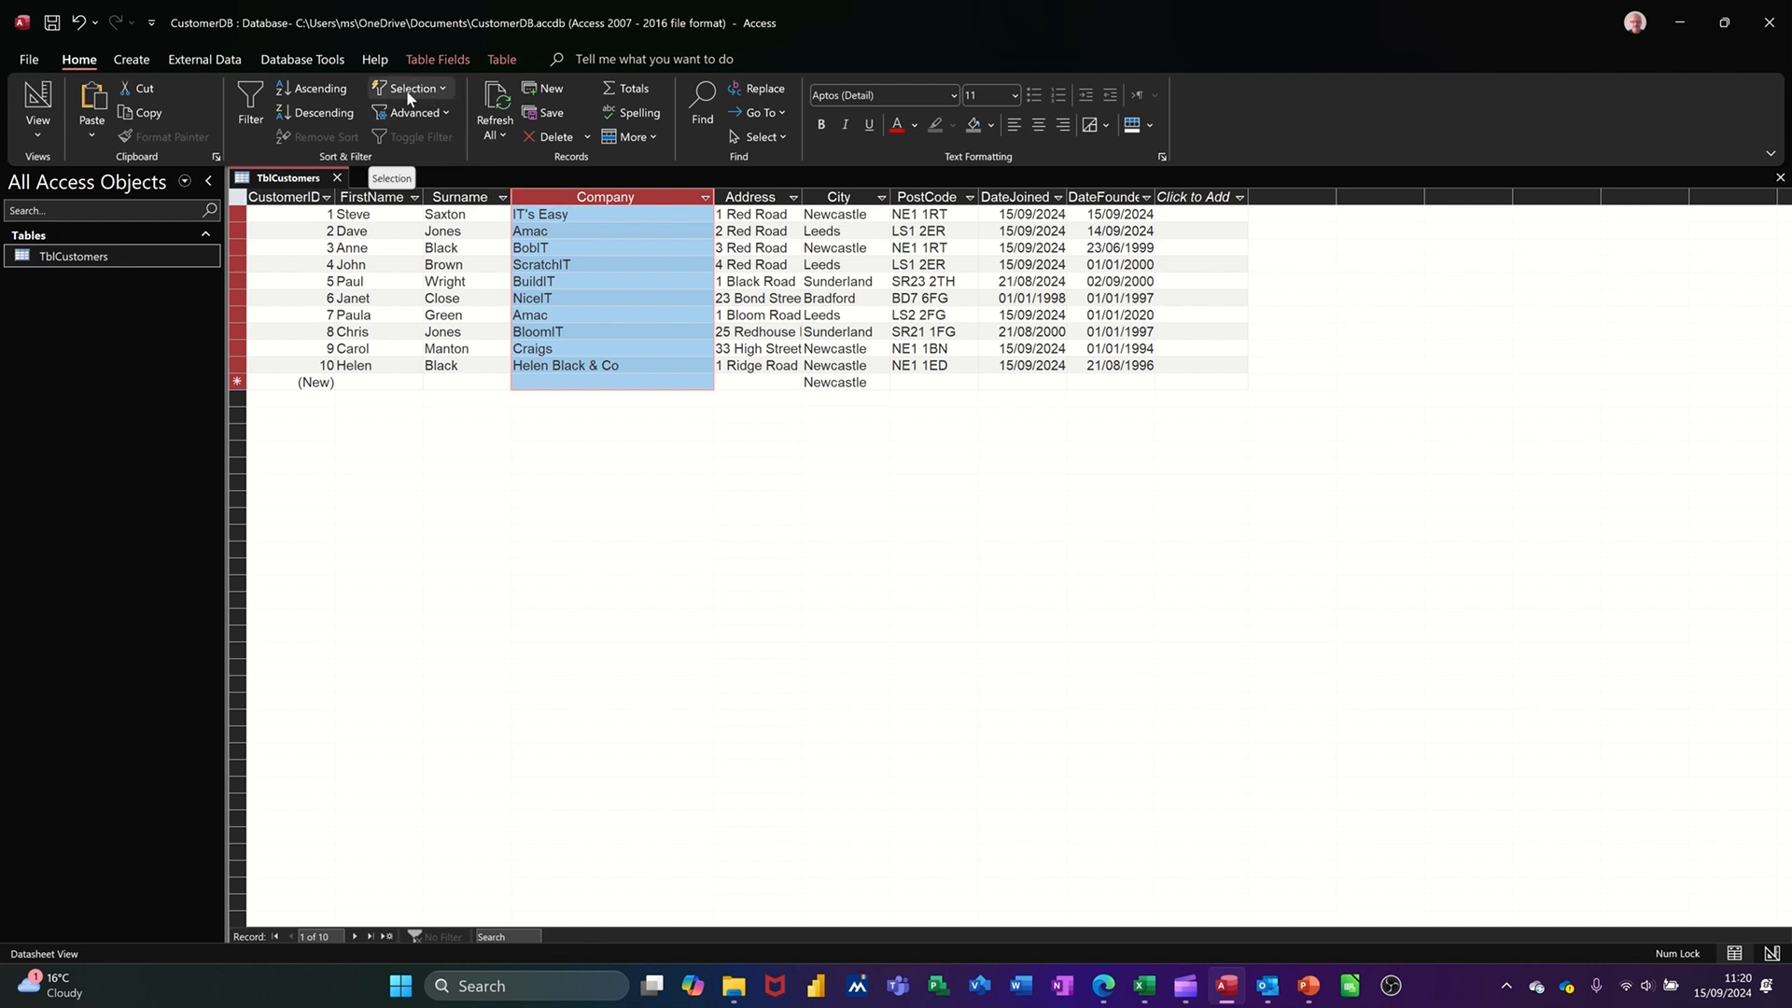
- Filter the table by selection to City equals "Leeds", and toggle that filter off and on again
{"action": "double_click", "coordinate": [858, 234]}
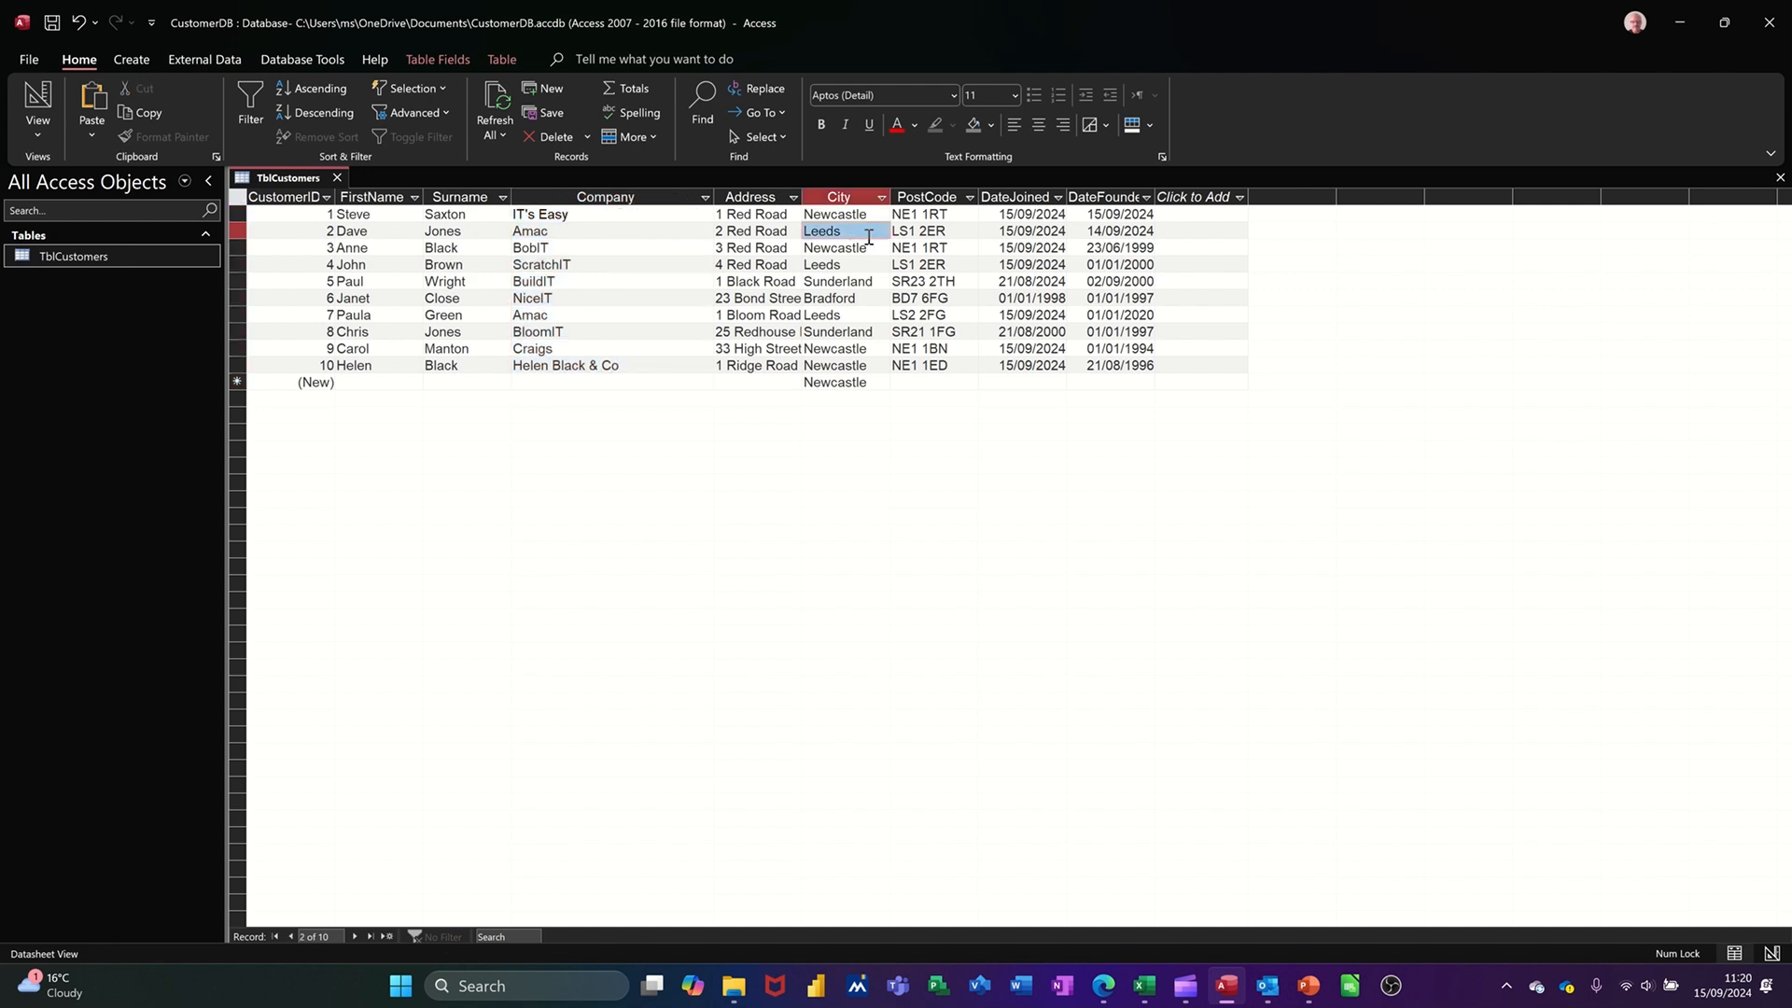
{"action": "left_click", "coordinate": [855, 233]}
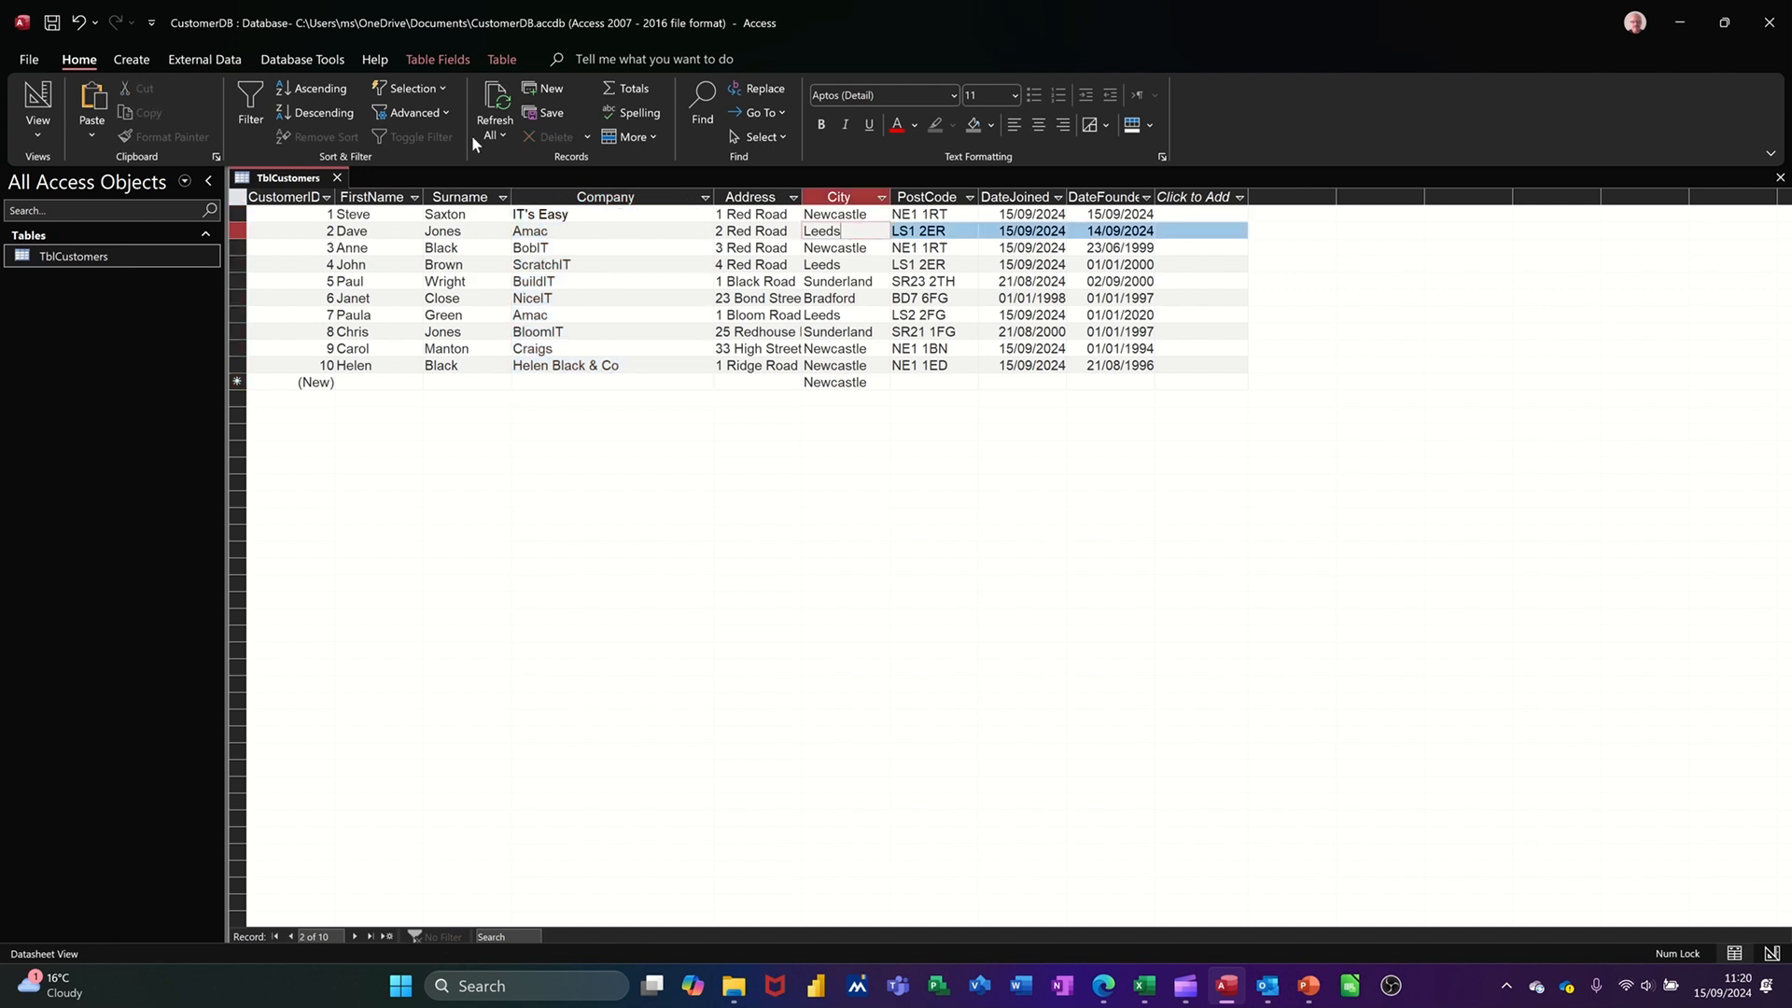
{"action": "left_click", "coordinate": [417, 90]}
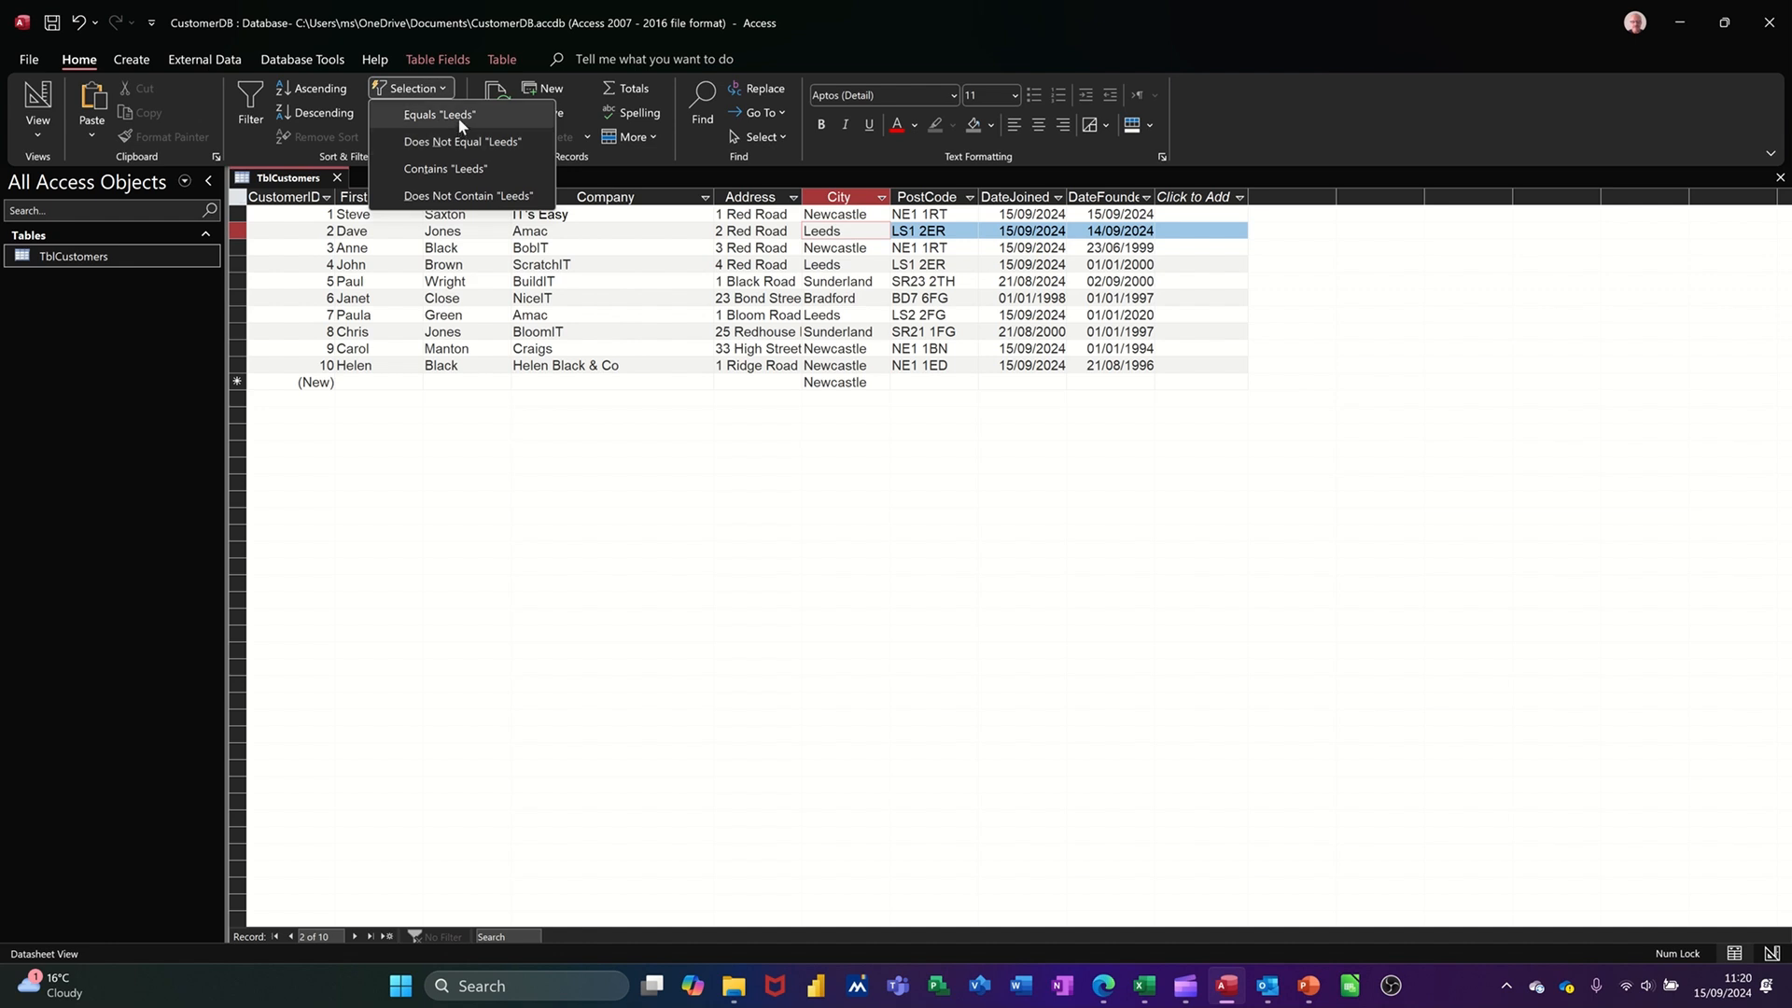
{"action": "left_click", "coordinate": [457, 115]}
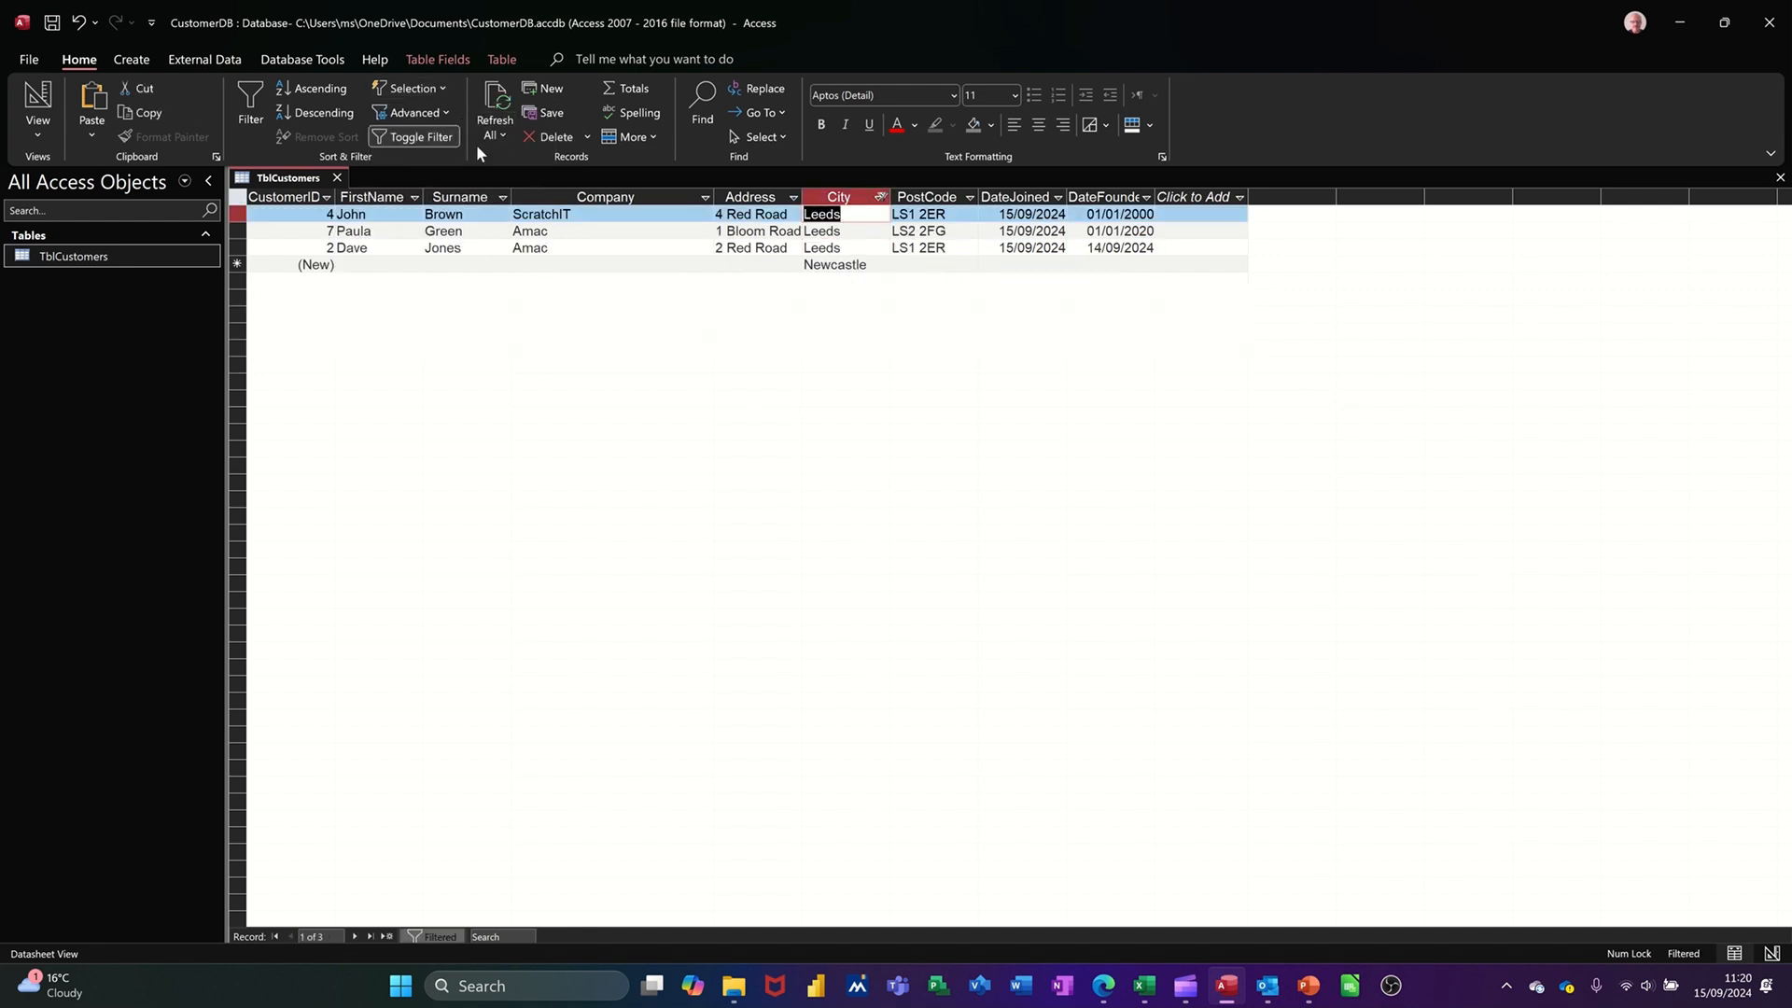
{"action": "left_click", "coordinate": [416, 142]}
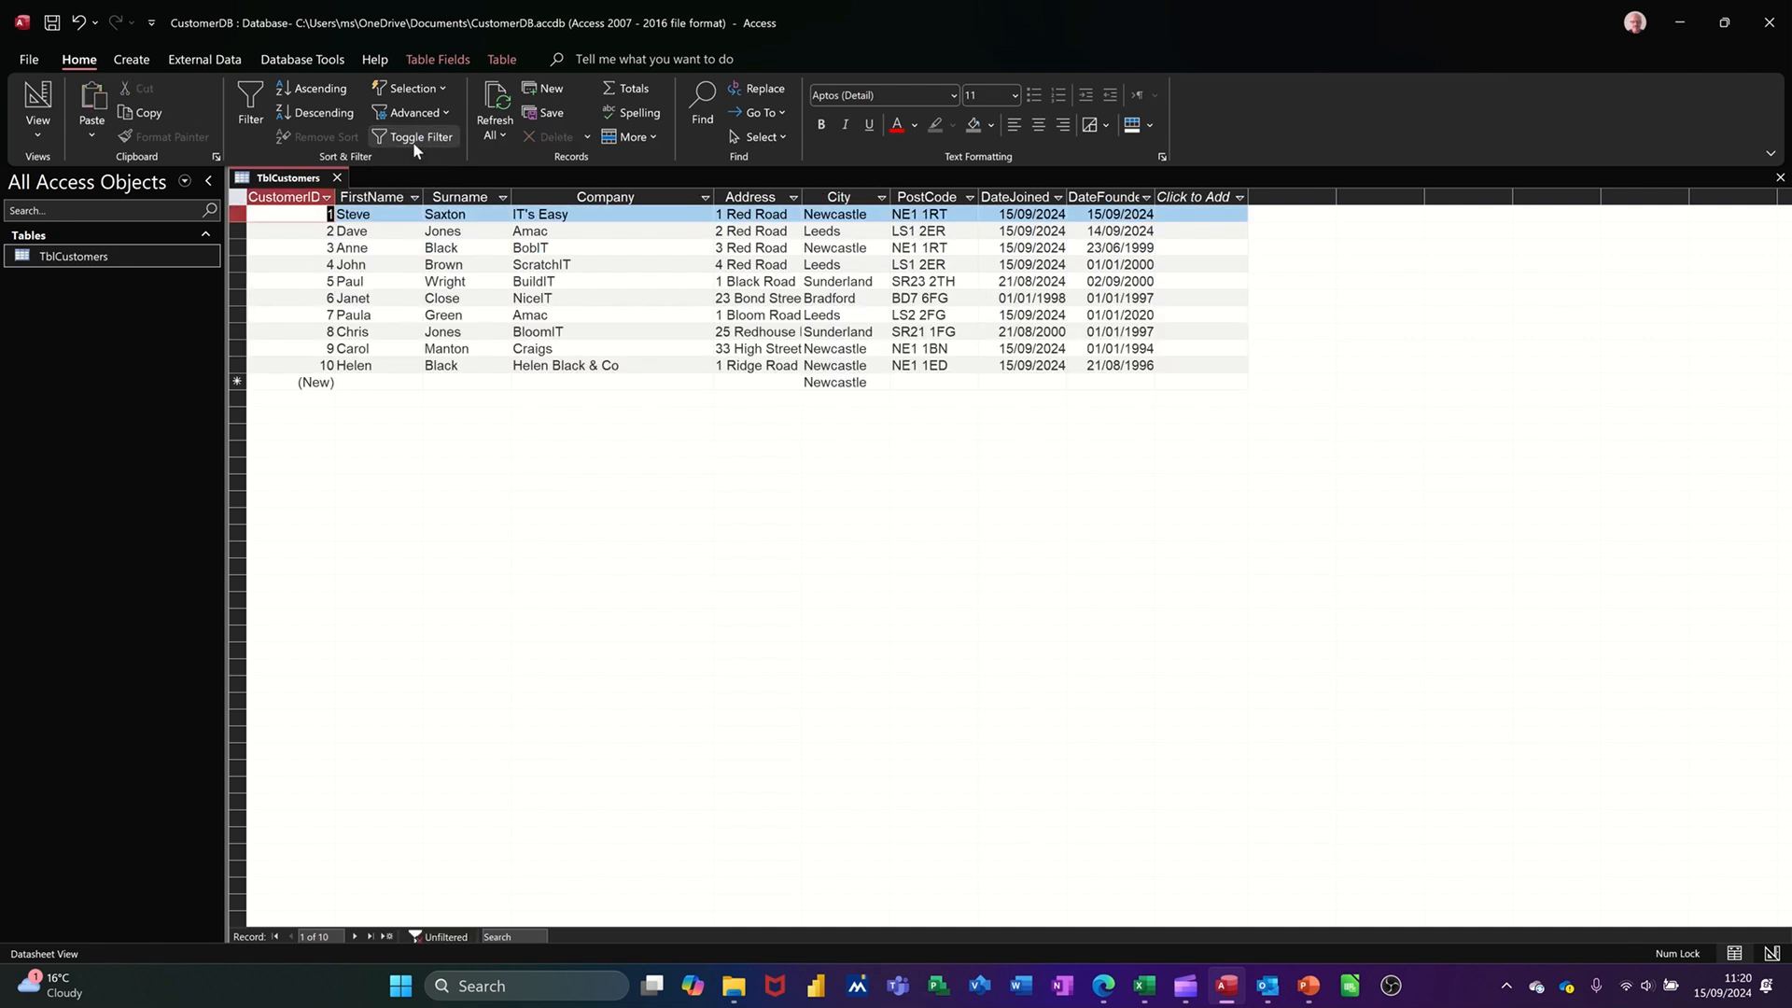
{"action": "left_click", "coordinate": [416, 142]}
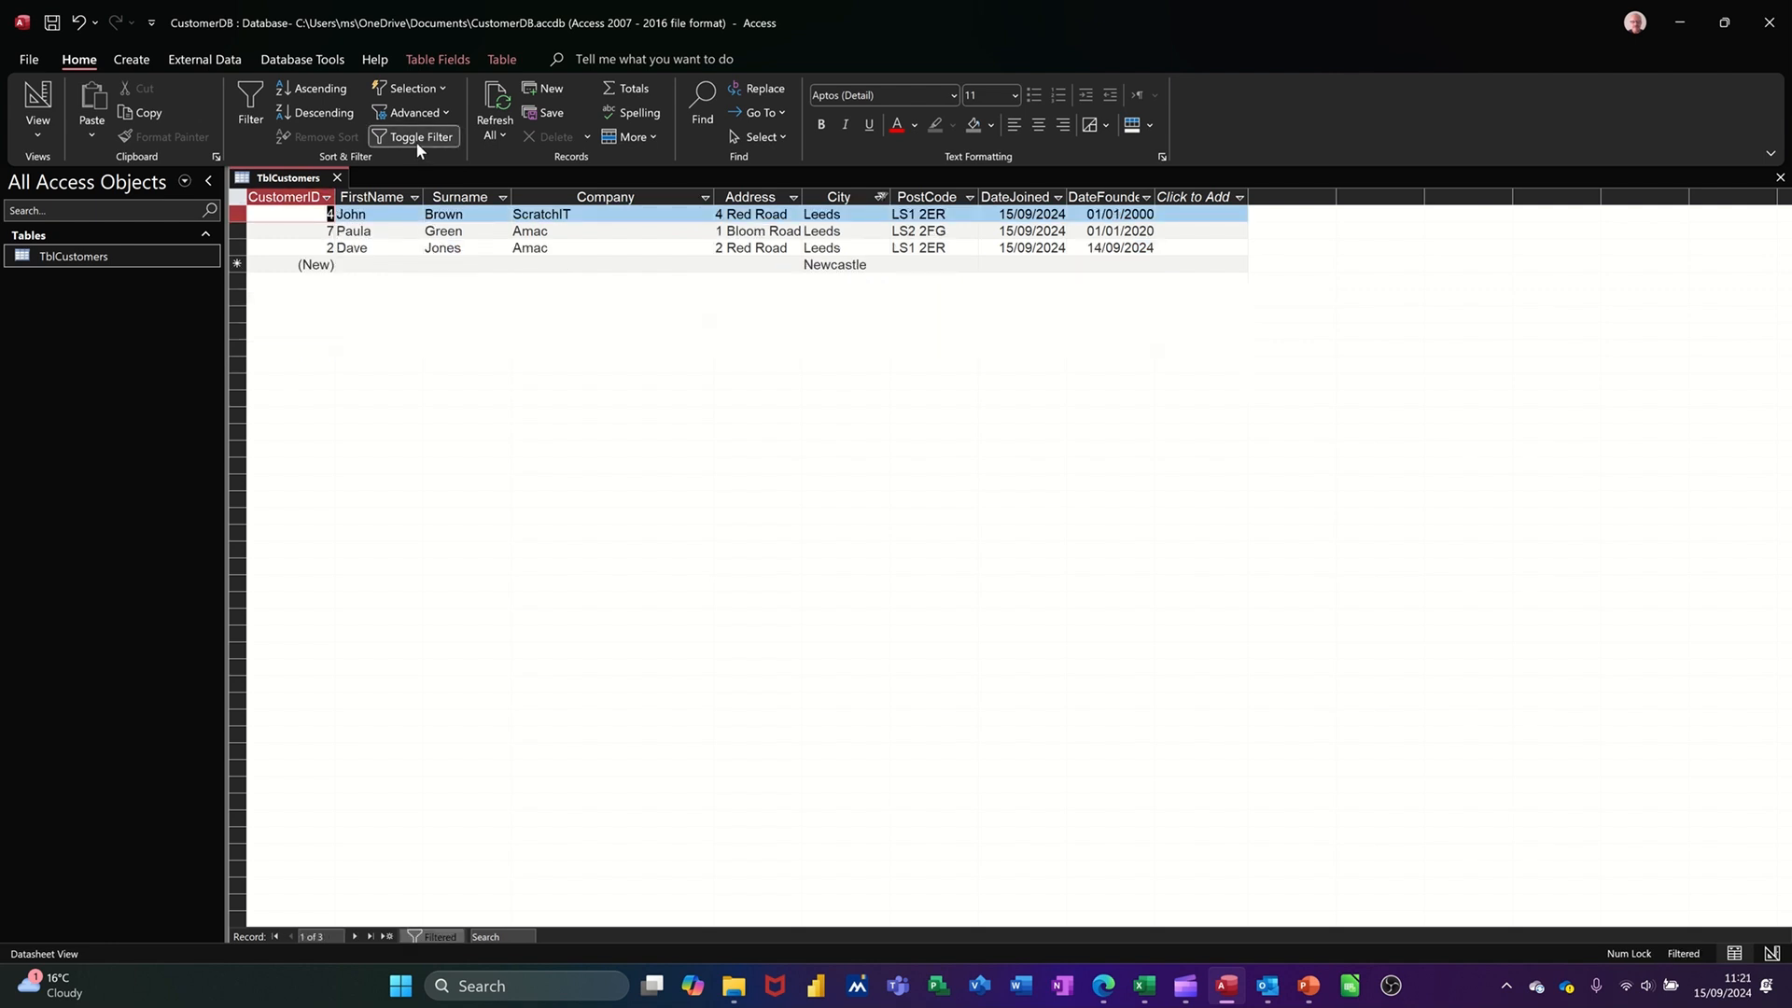
- Reselect all cities in the City filter to show every record again
{"action": "left_click", "coordinate": [880, 197]}
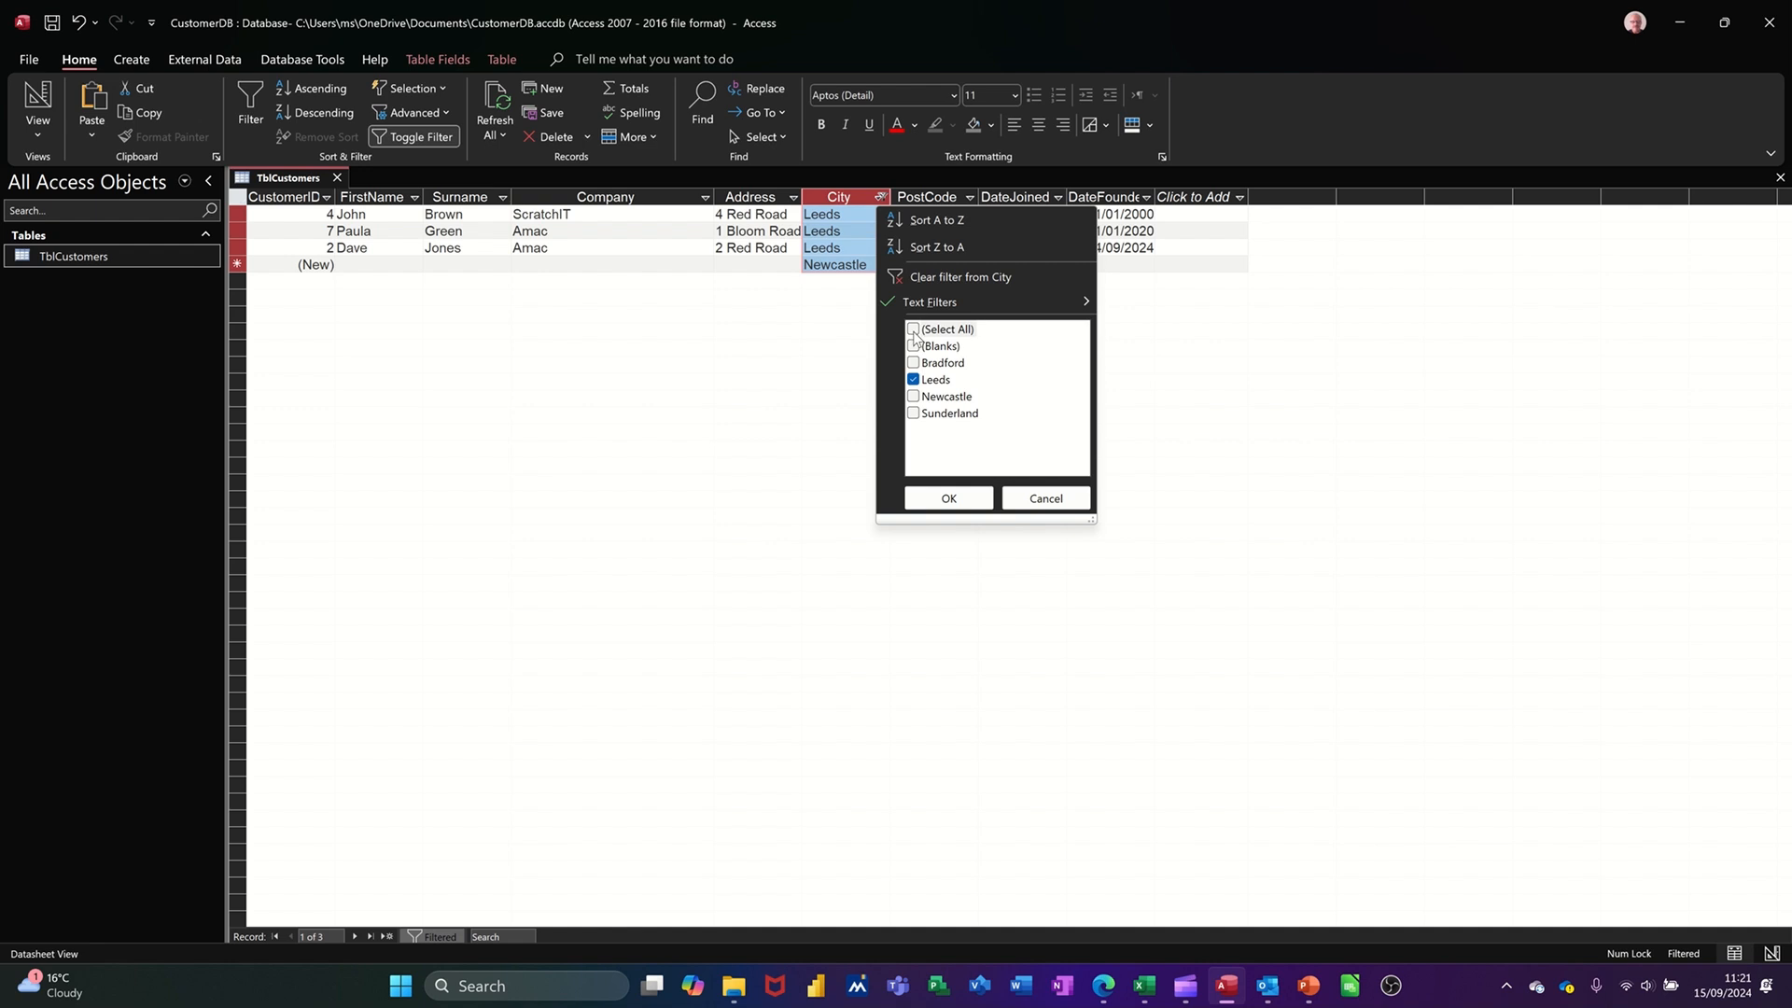
{"action": "left_click", "coordinate": [913, 328]}
{"action": "left_click", "coordinate": [948, 498]}
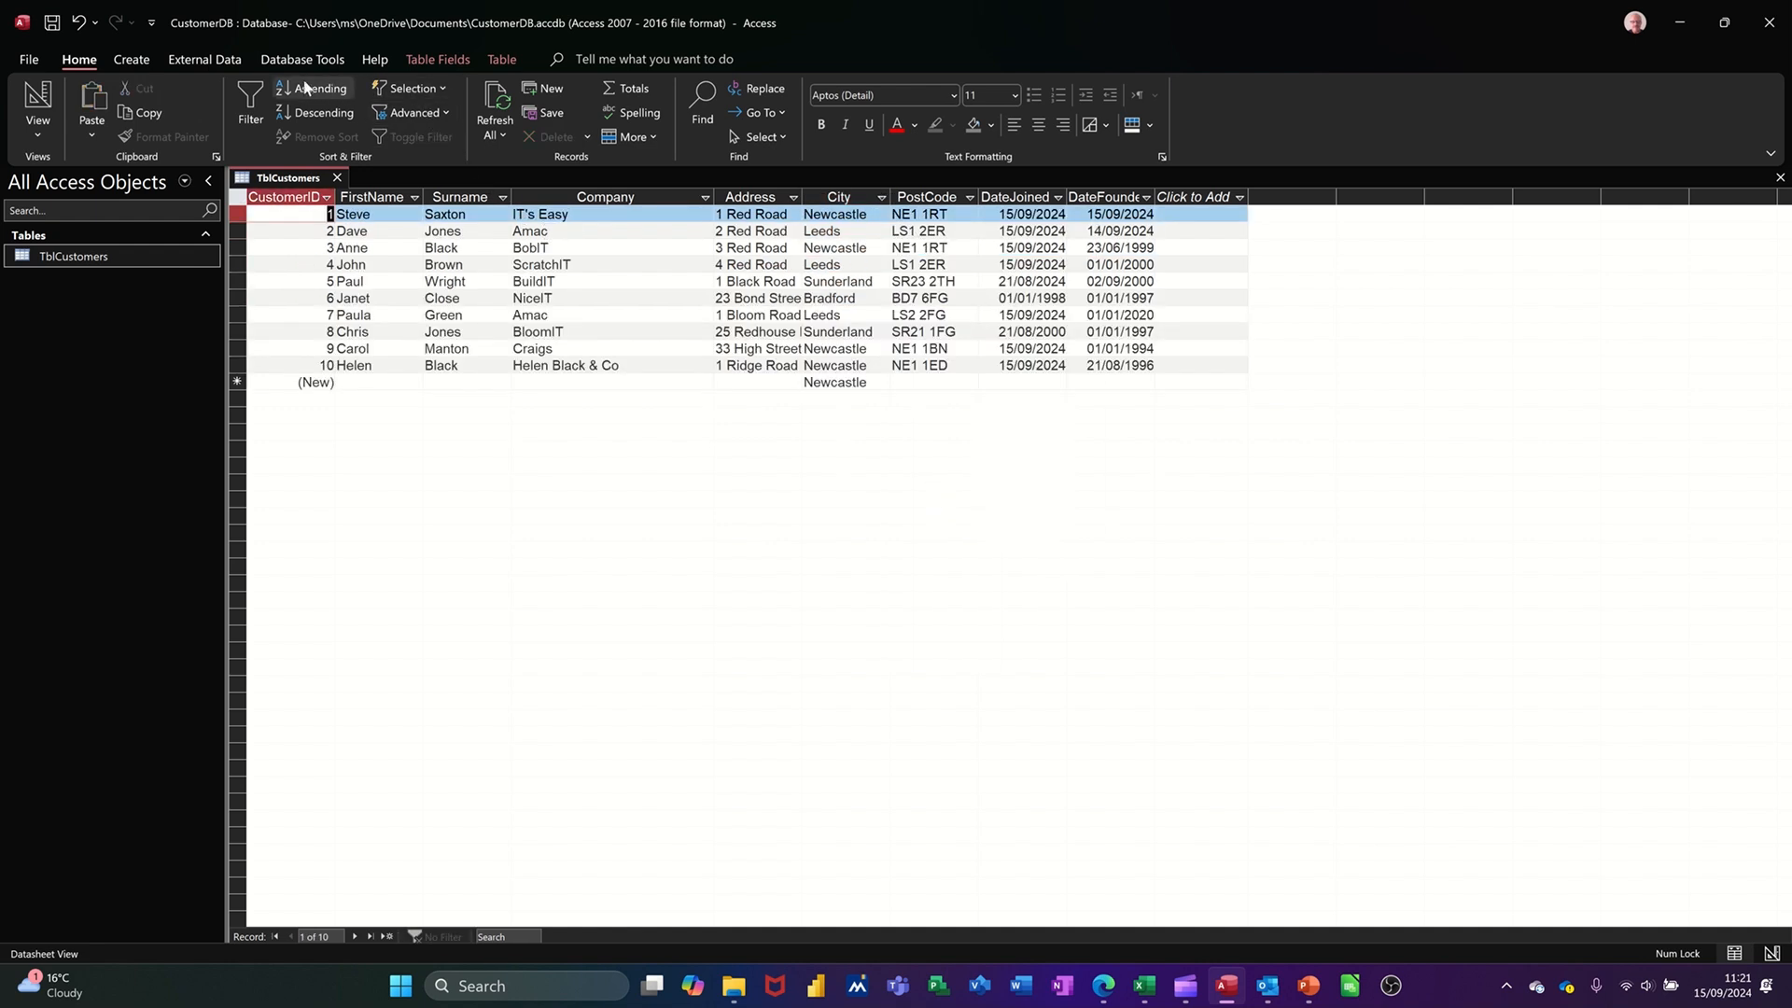
- View the filter options for CustomerID and for the Company field, closing both without filtering
{"action": "left_click", "coordinate": [251, 93]}
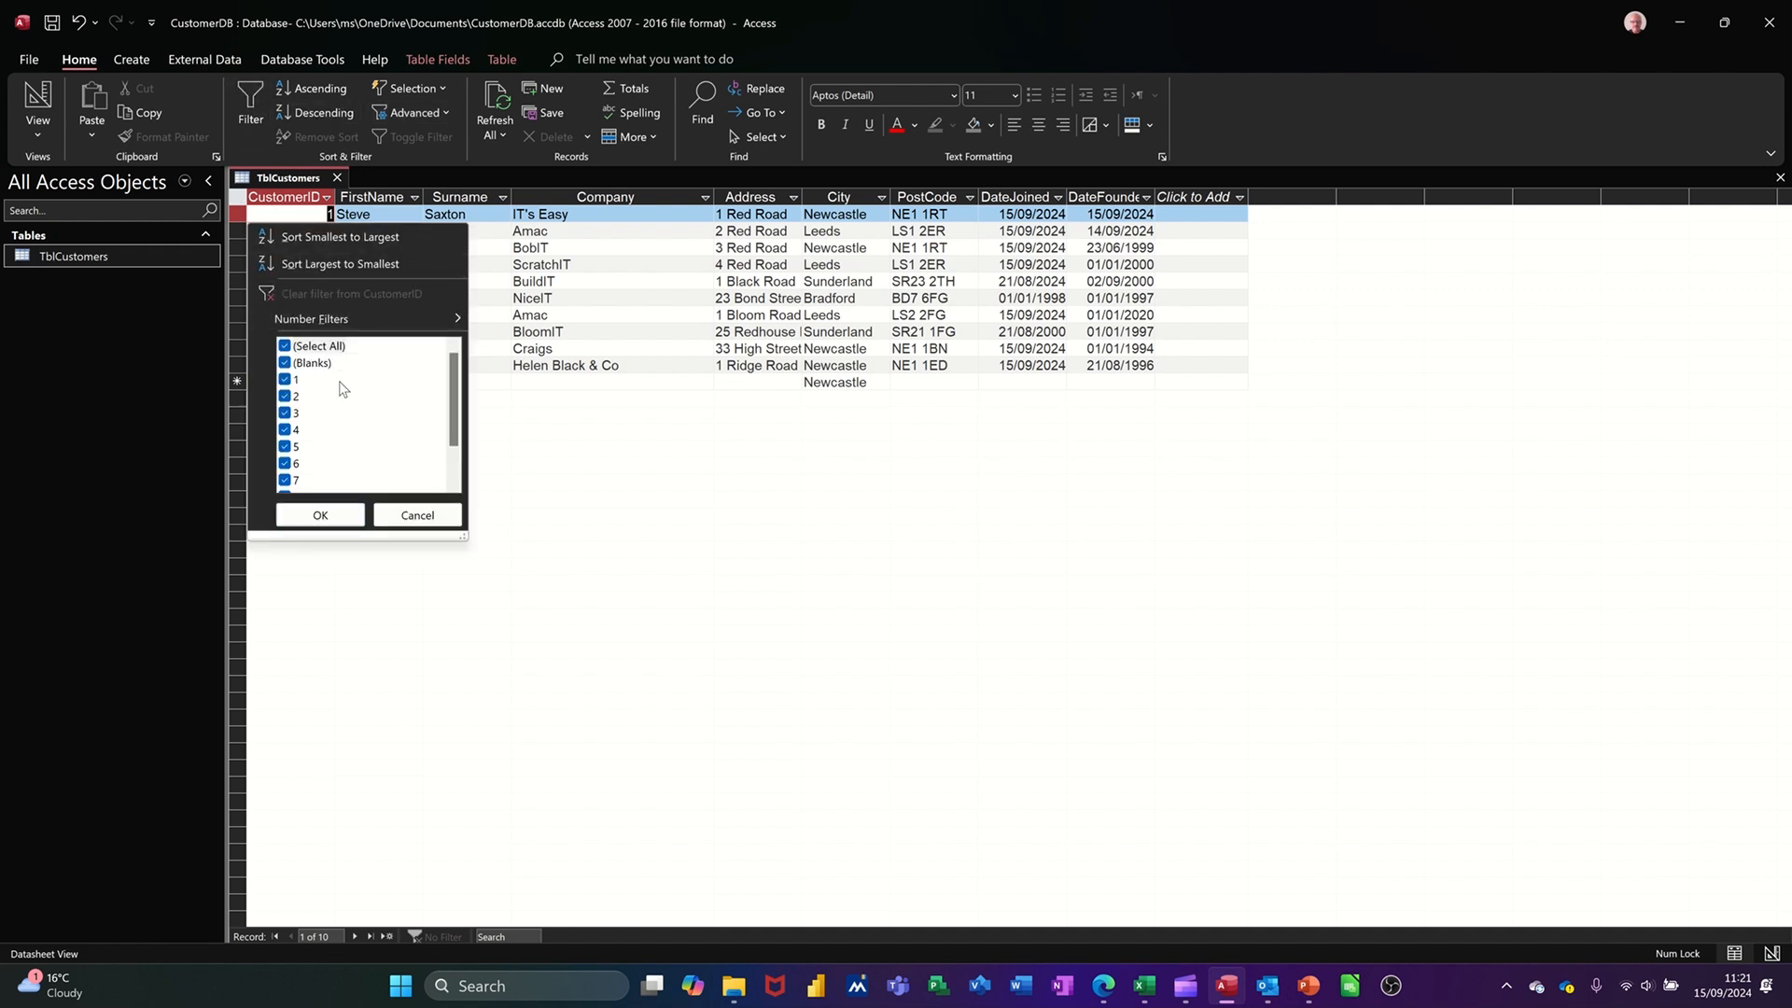
{"action": "left_click", "coordinate": [439, 514]}
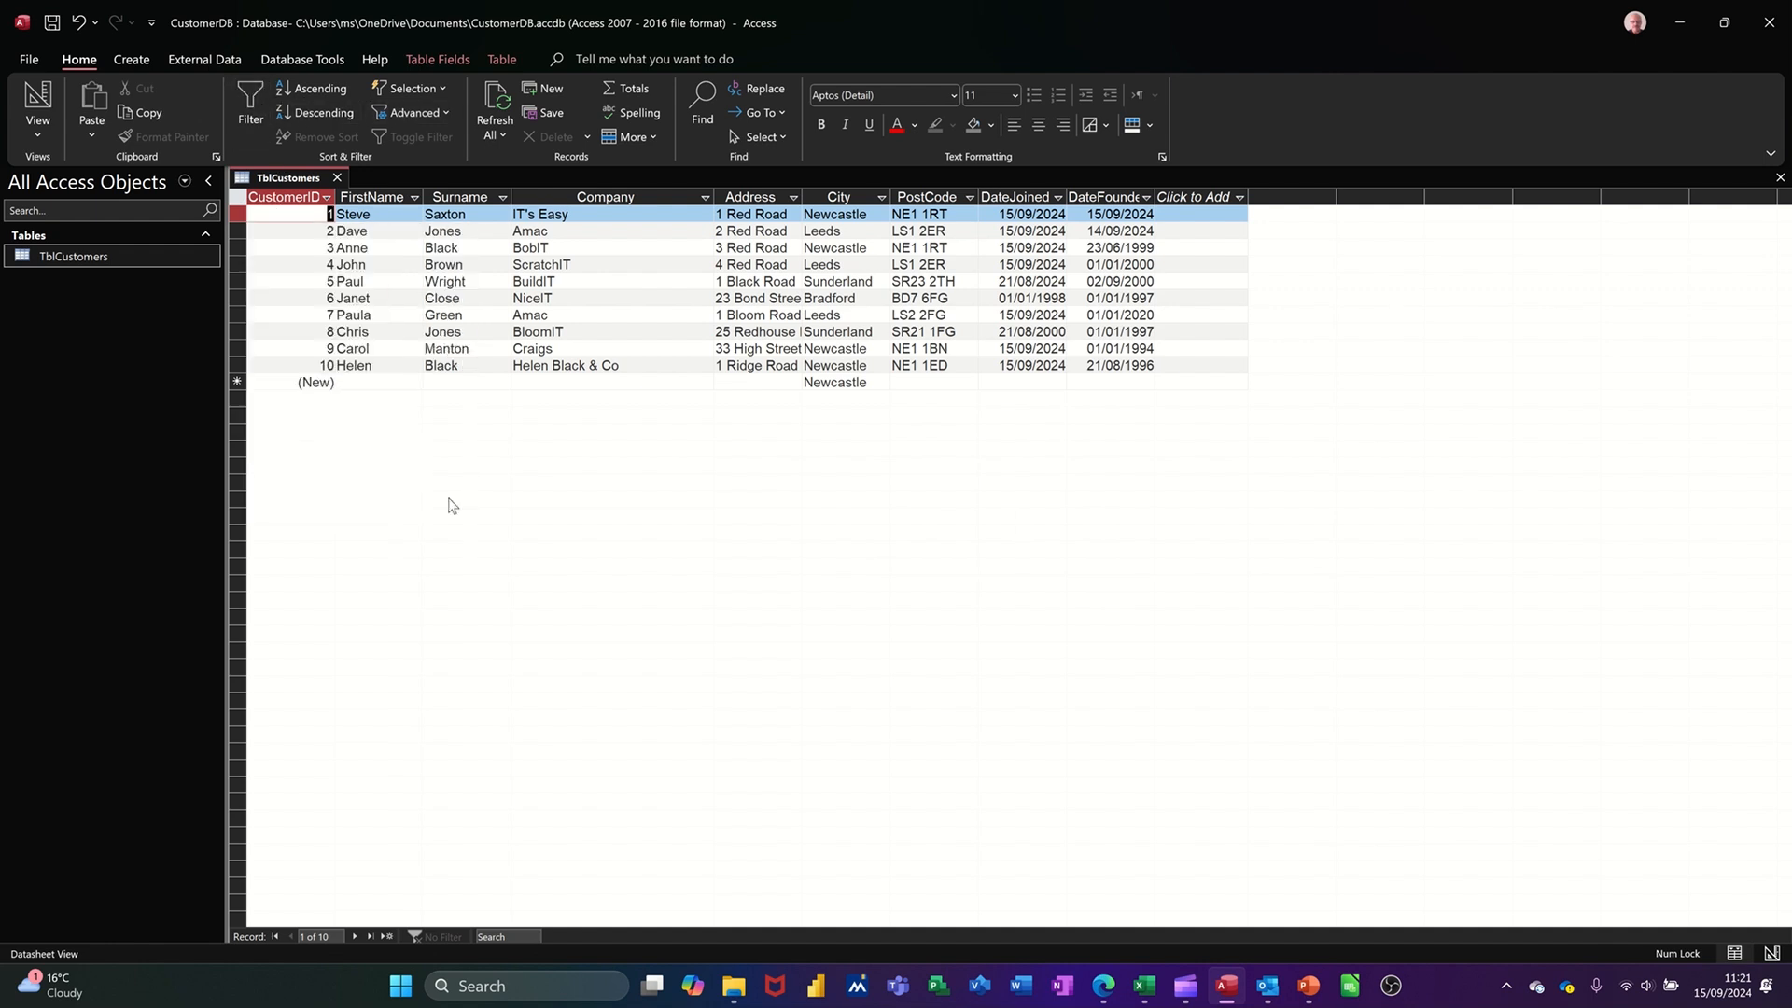
{"action": "left_click", "coordinate": [639, 215]}
{"action": "left_click", "coordinate": [251, 98]}
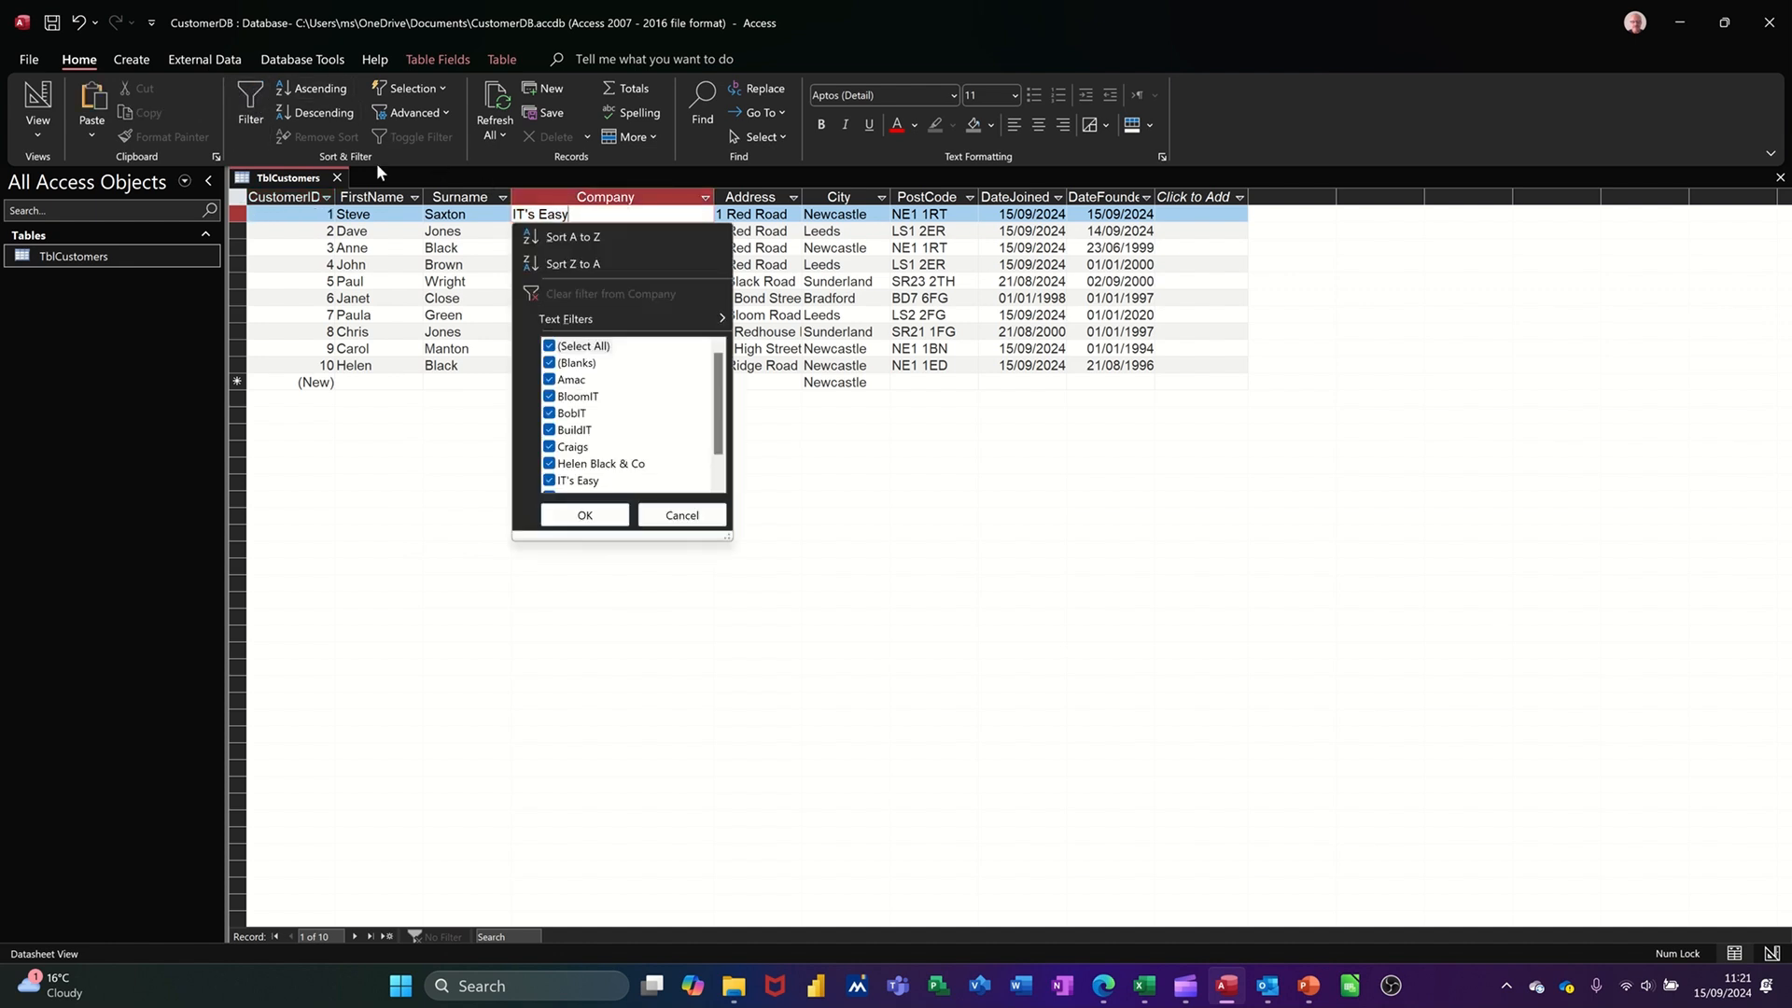
{"action": "left_click", "coordinate": [765, 254]}
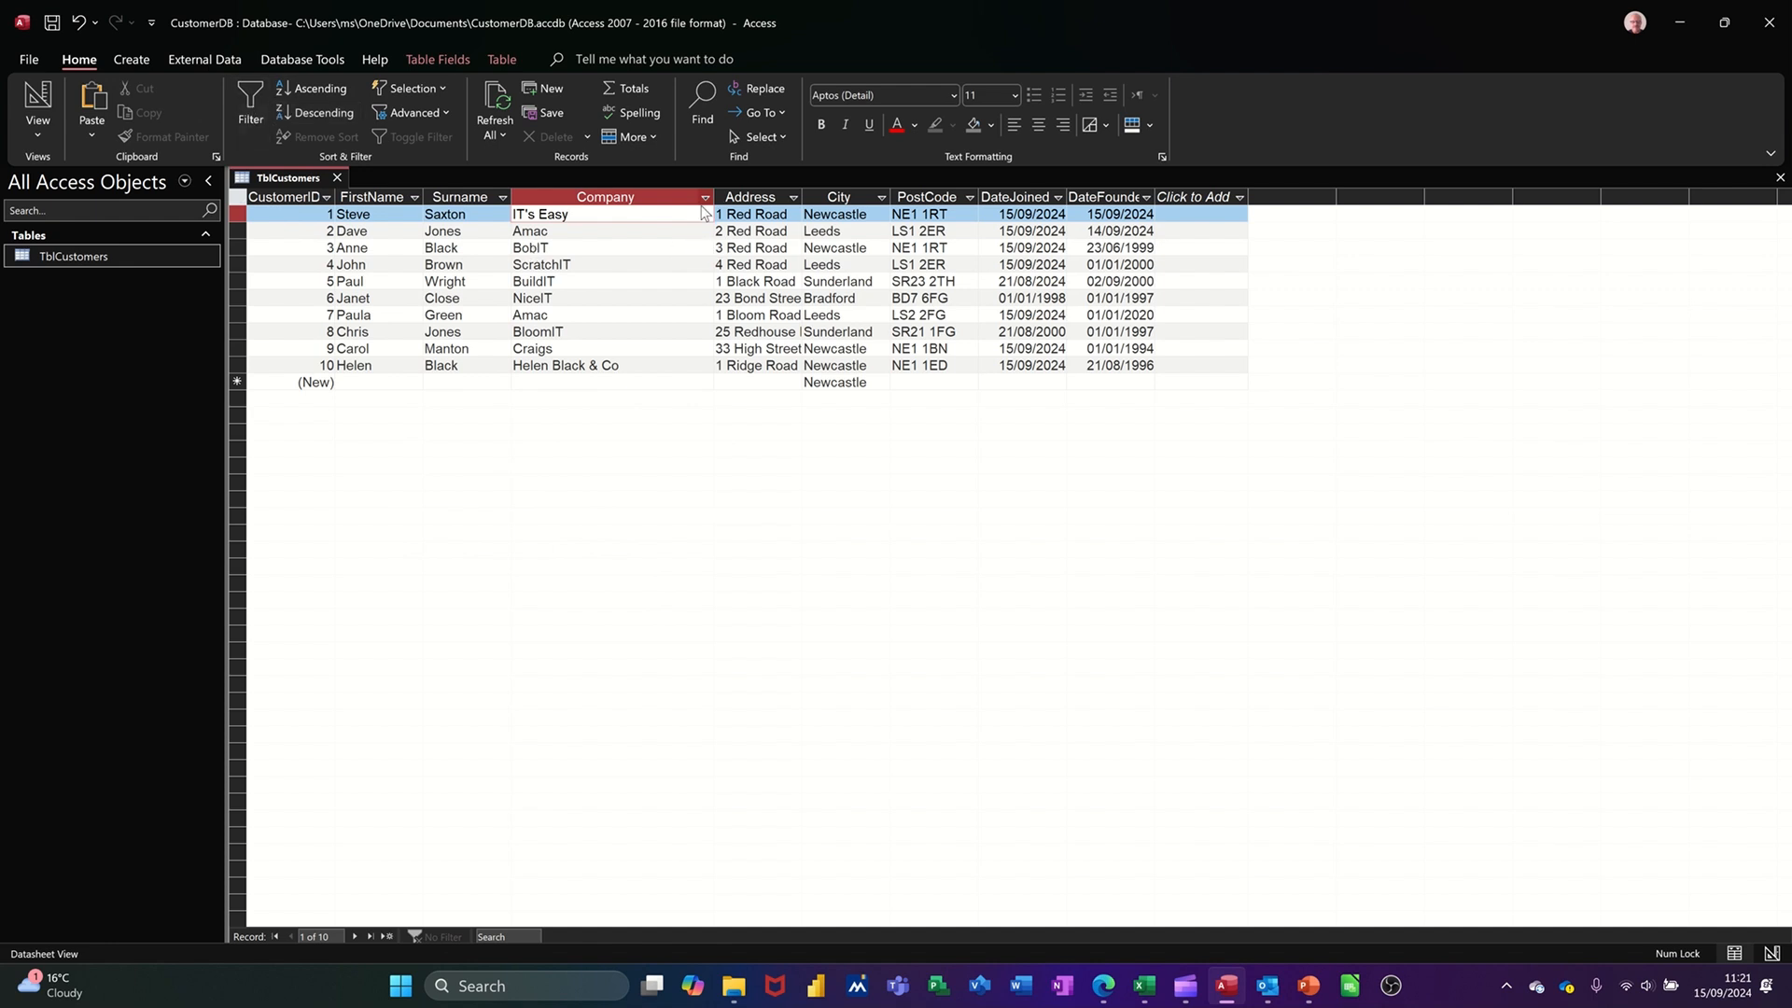
{"action": "left_click", "coordinate": [1058, 198]}
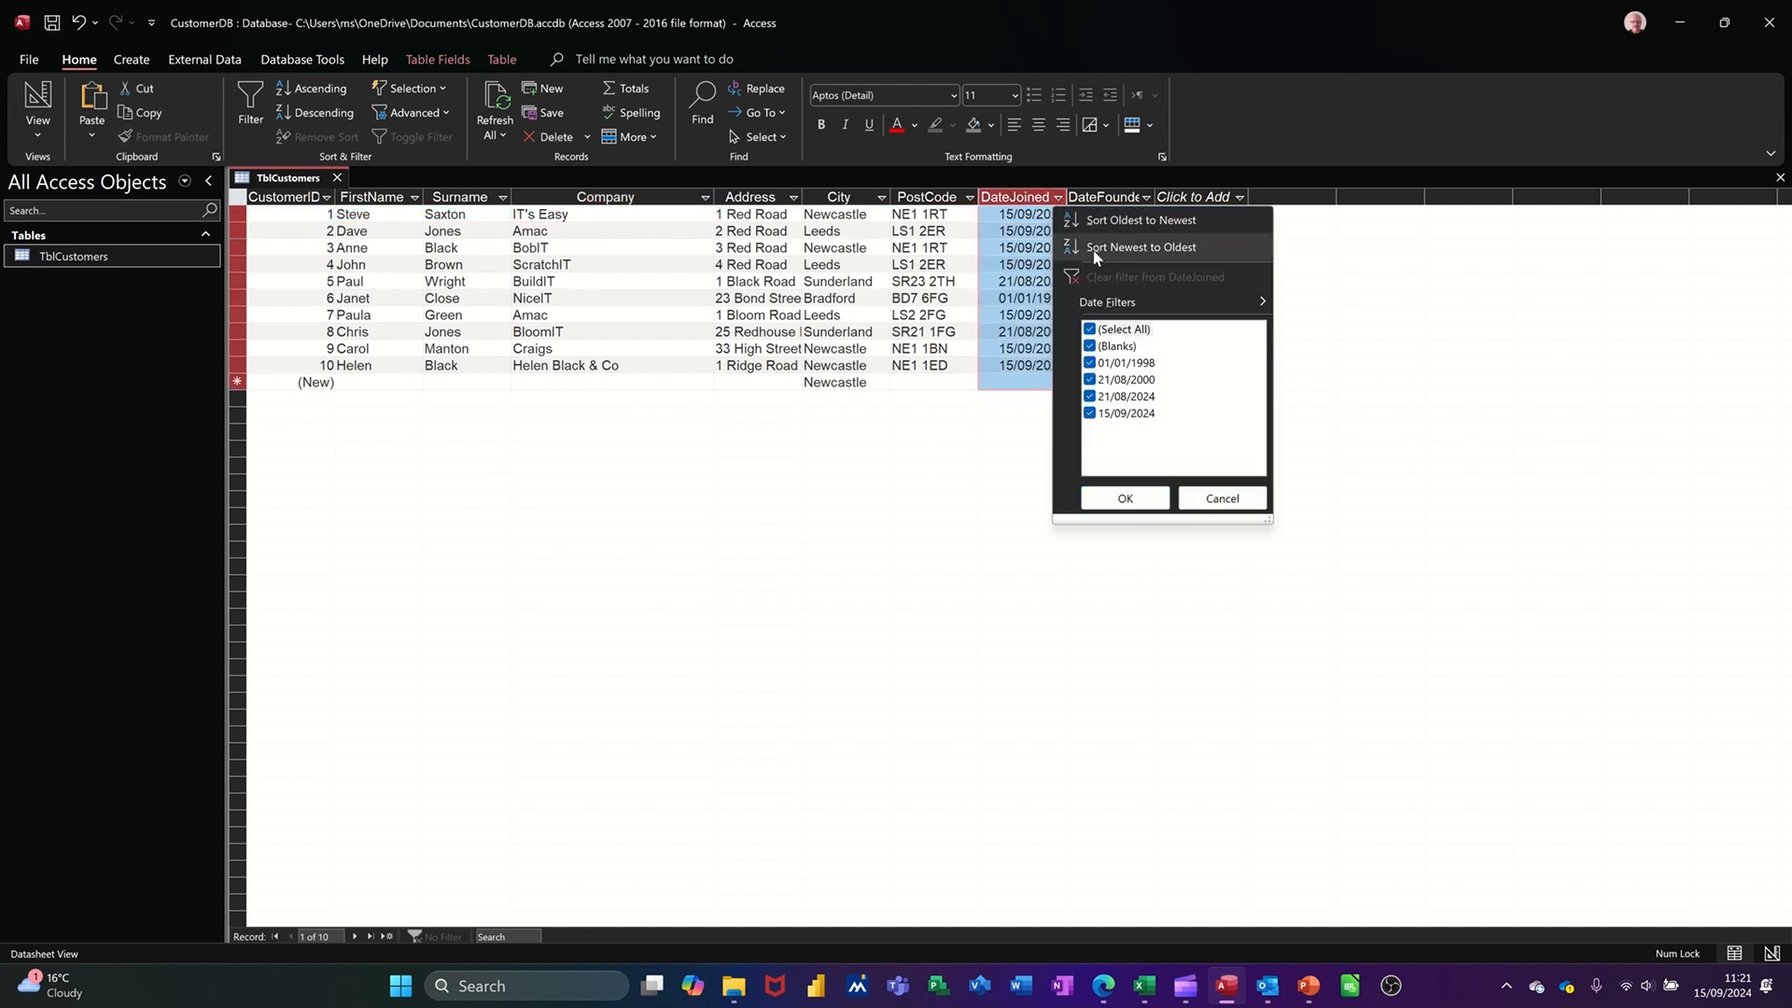
{"action": "mouse_move", "coordinate": [1108, 301]}
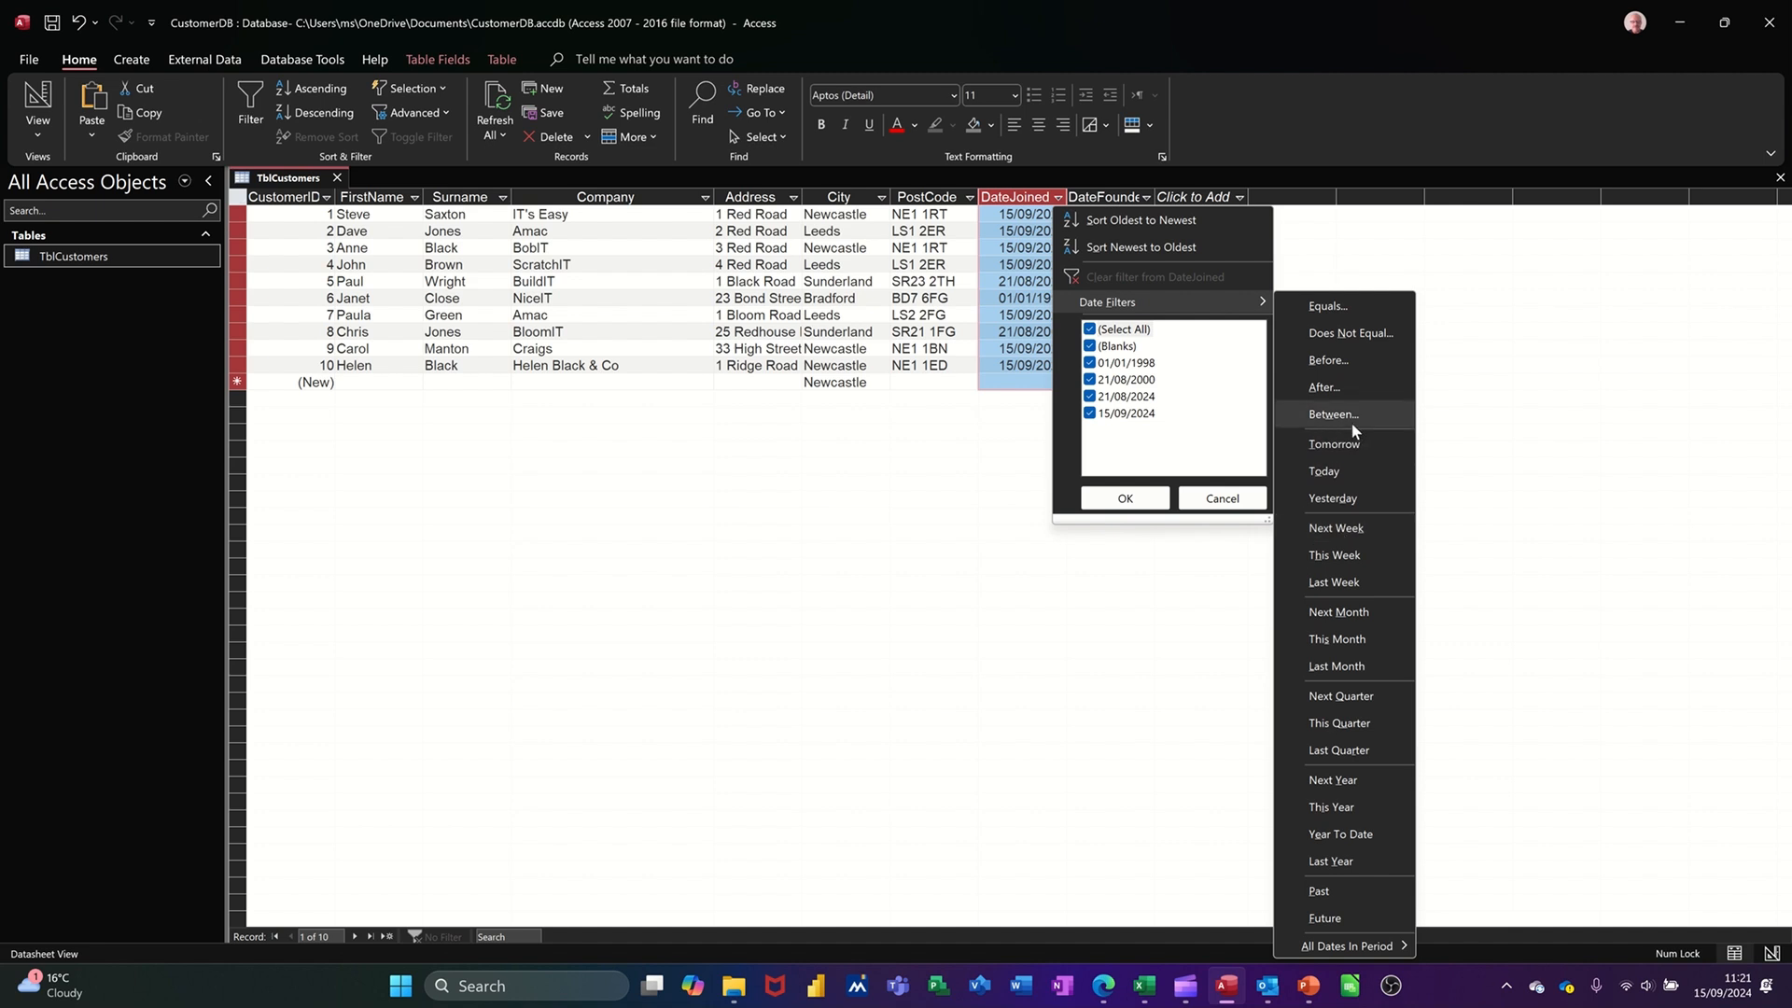
{"action": "left_click", "coordinate": [1353, 359]}
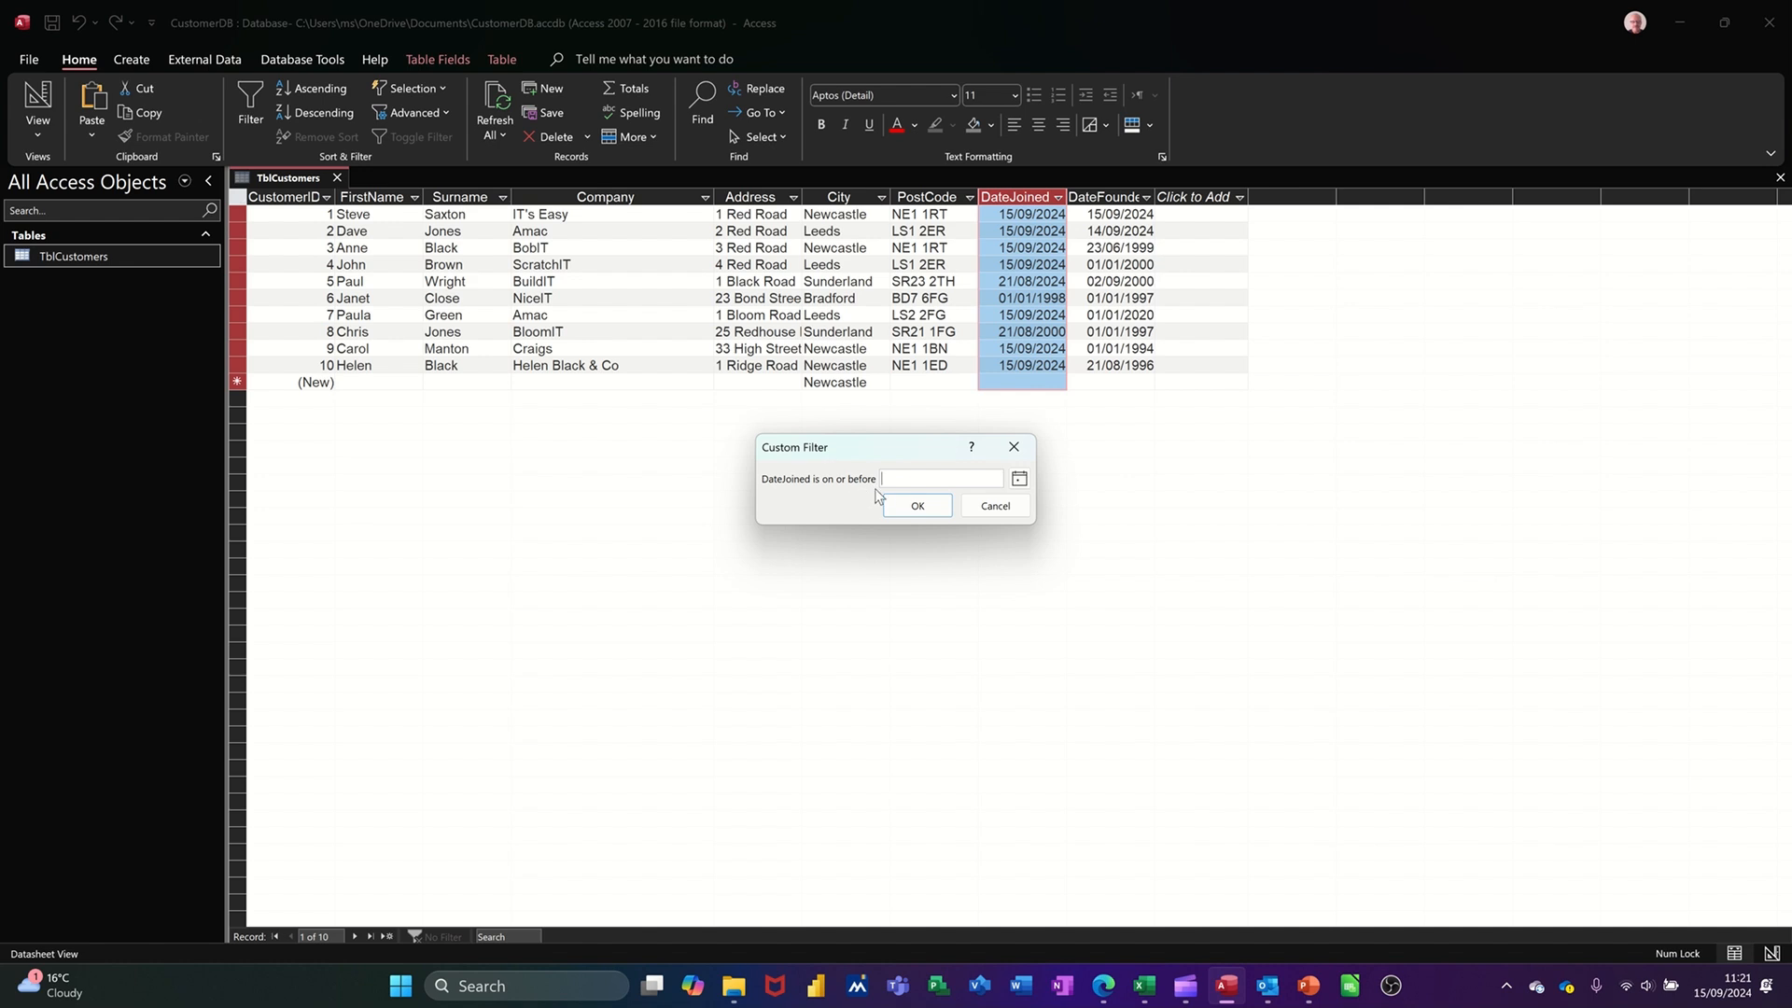
{"action": "left_click", "coordinate": [995, 504]}
- Filter DateJoined with a Between range of oldest and newest dates, and reselect all dates to restore every record
{"action": "left_click", "coordinate": [1058, 196]}
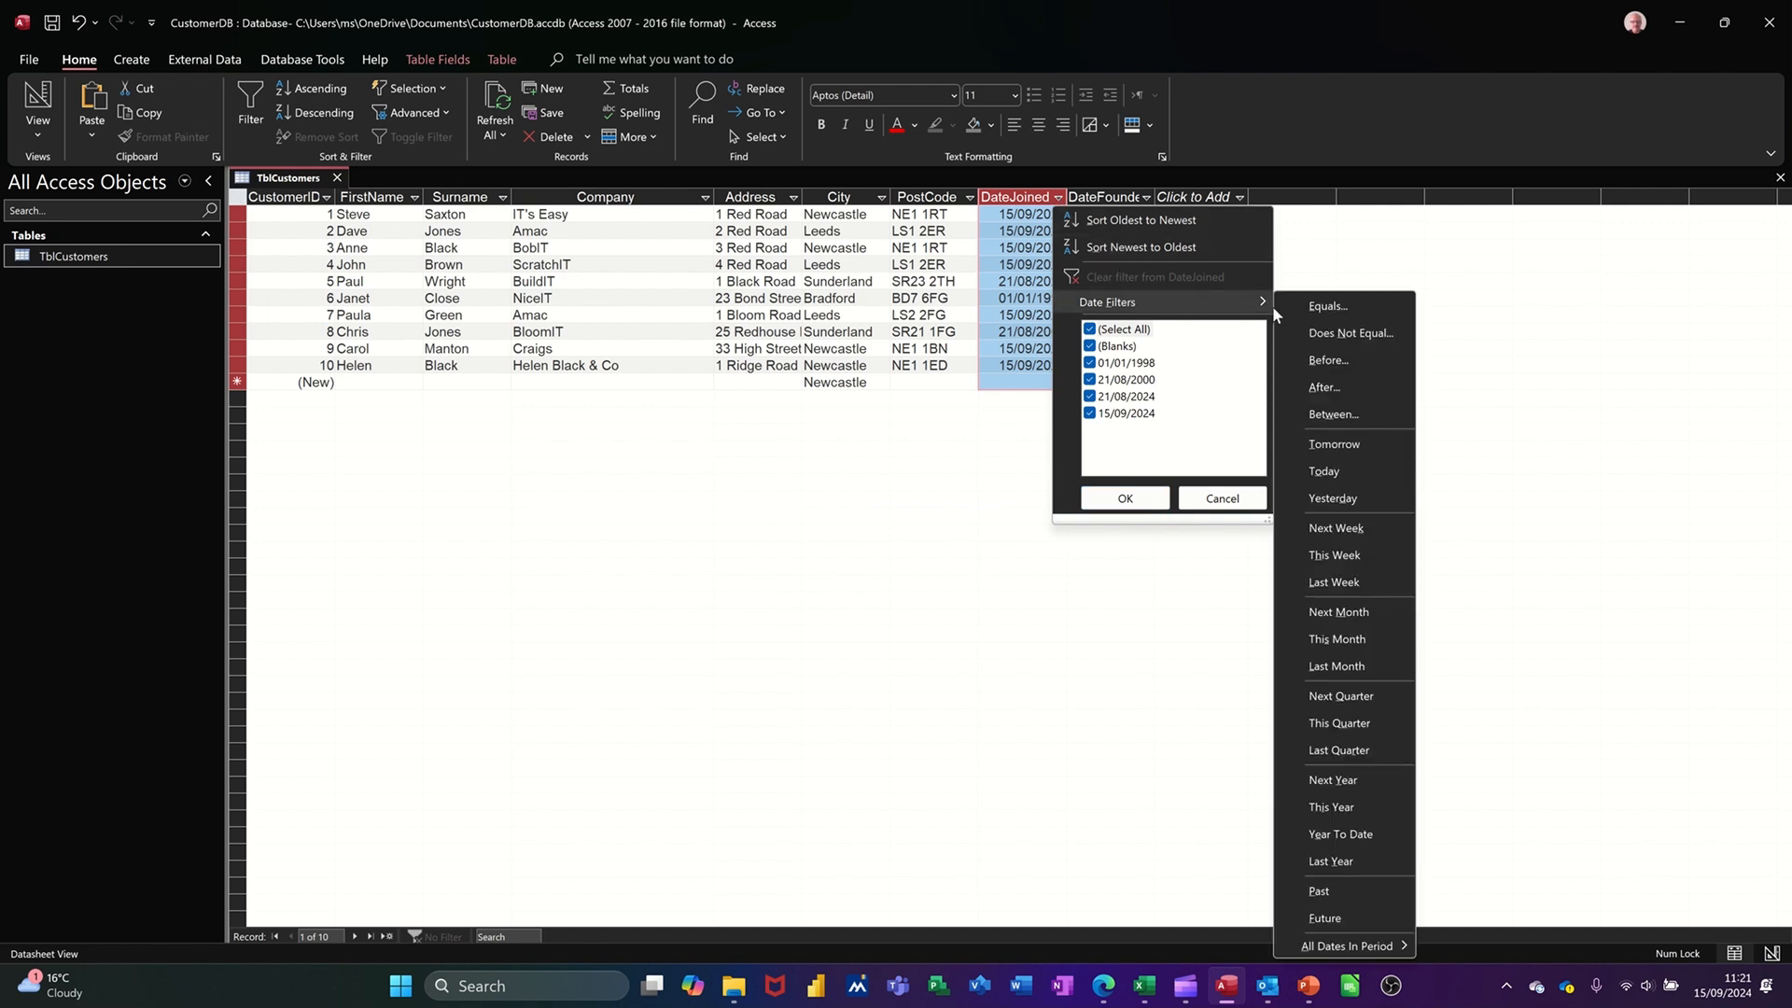
{"action": "left_click", "coordinate": [1352, 413]}
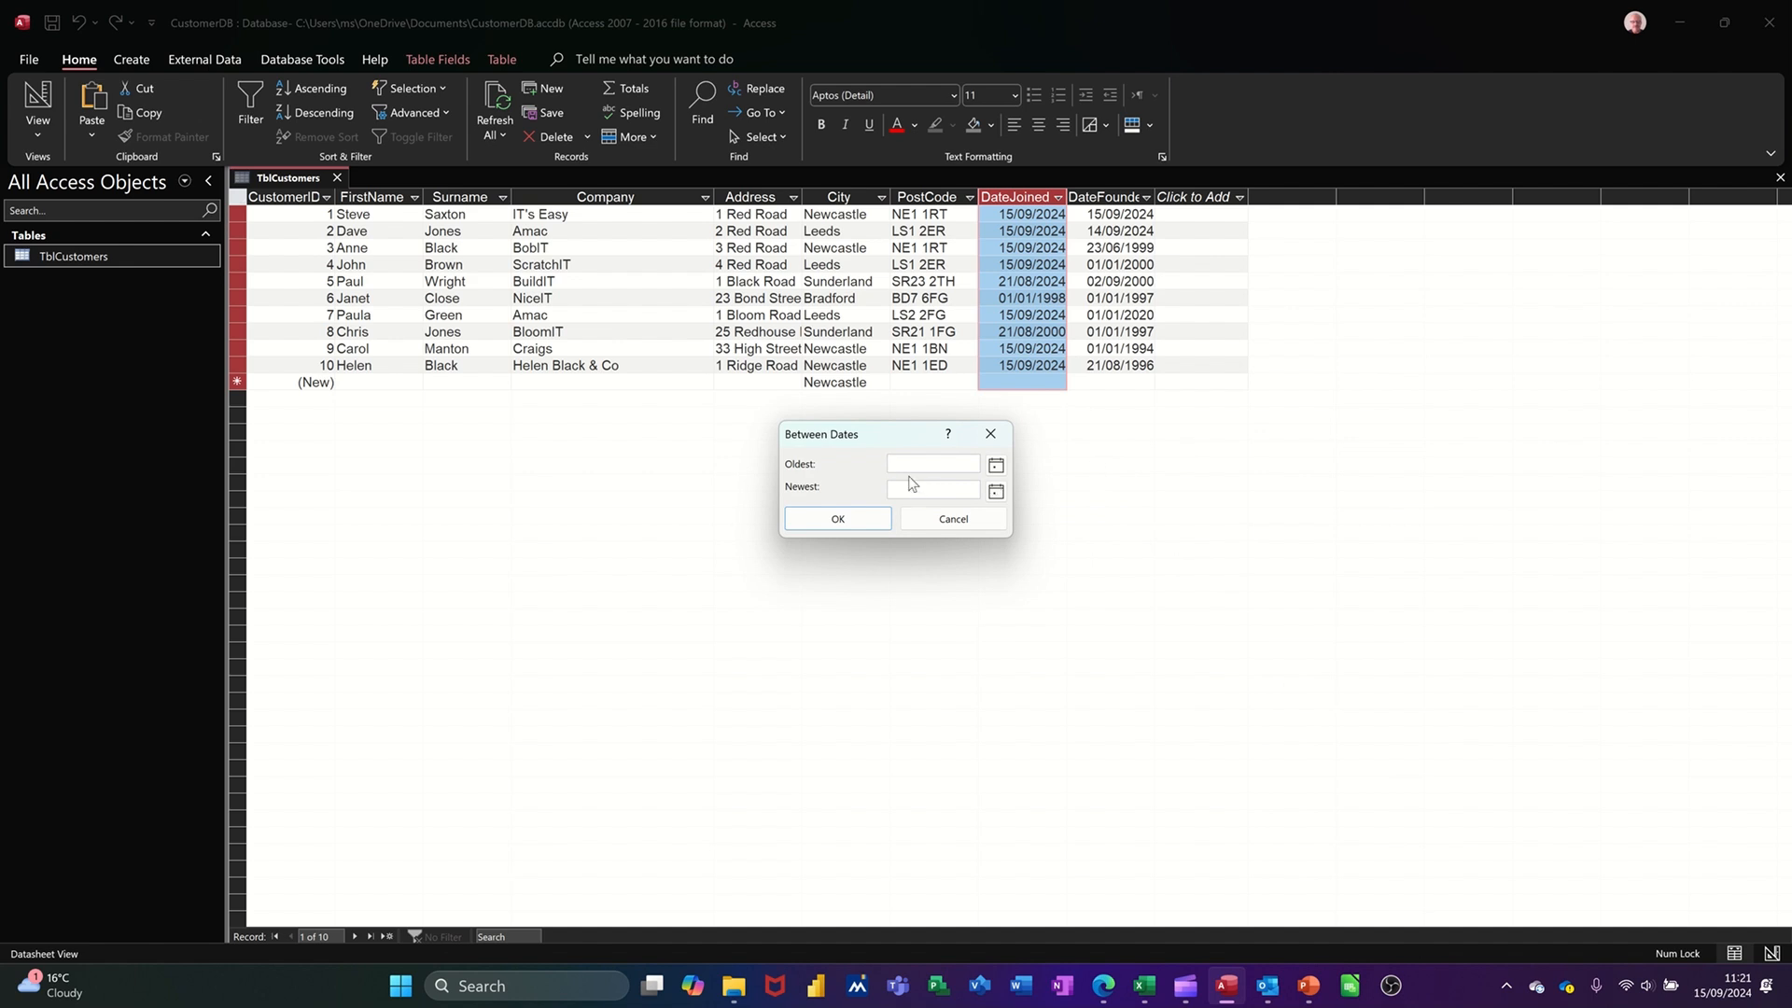
{"action": "type", "text": "21/082024"}
{"action": "left_click", "coordinate": [933, 490]}
{"action": "type", "text": "1"}
{"action": "left_click", "coordinate": [864, 519]}
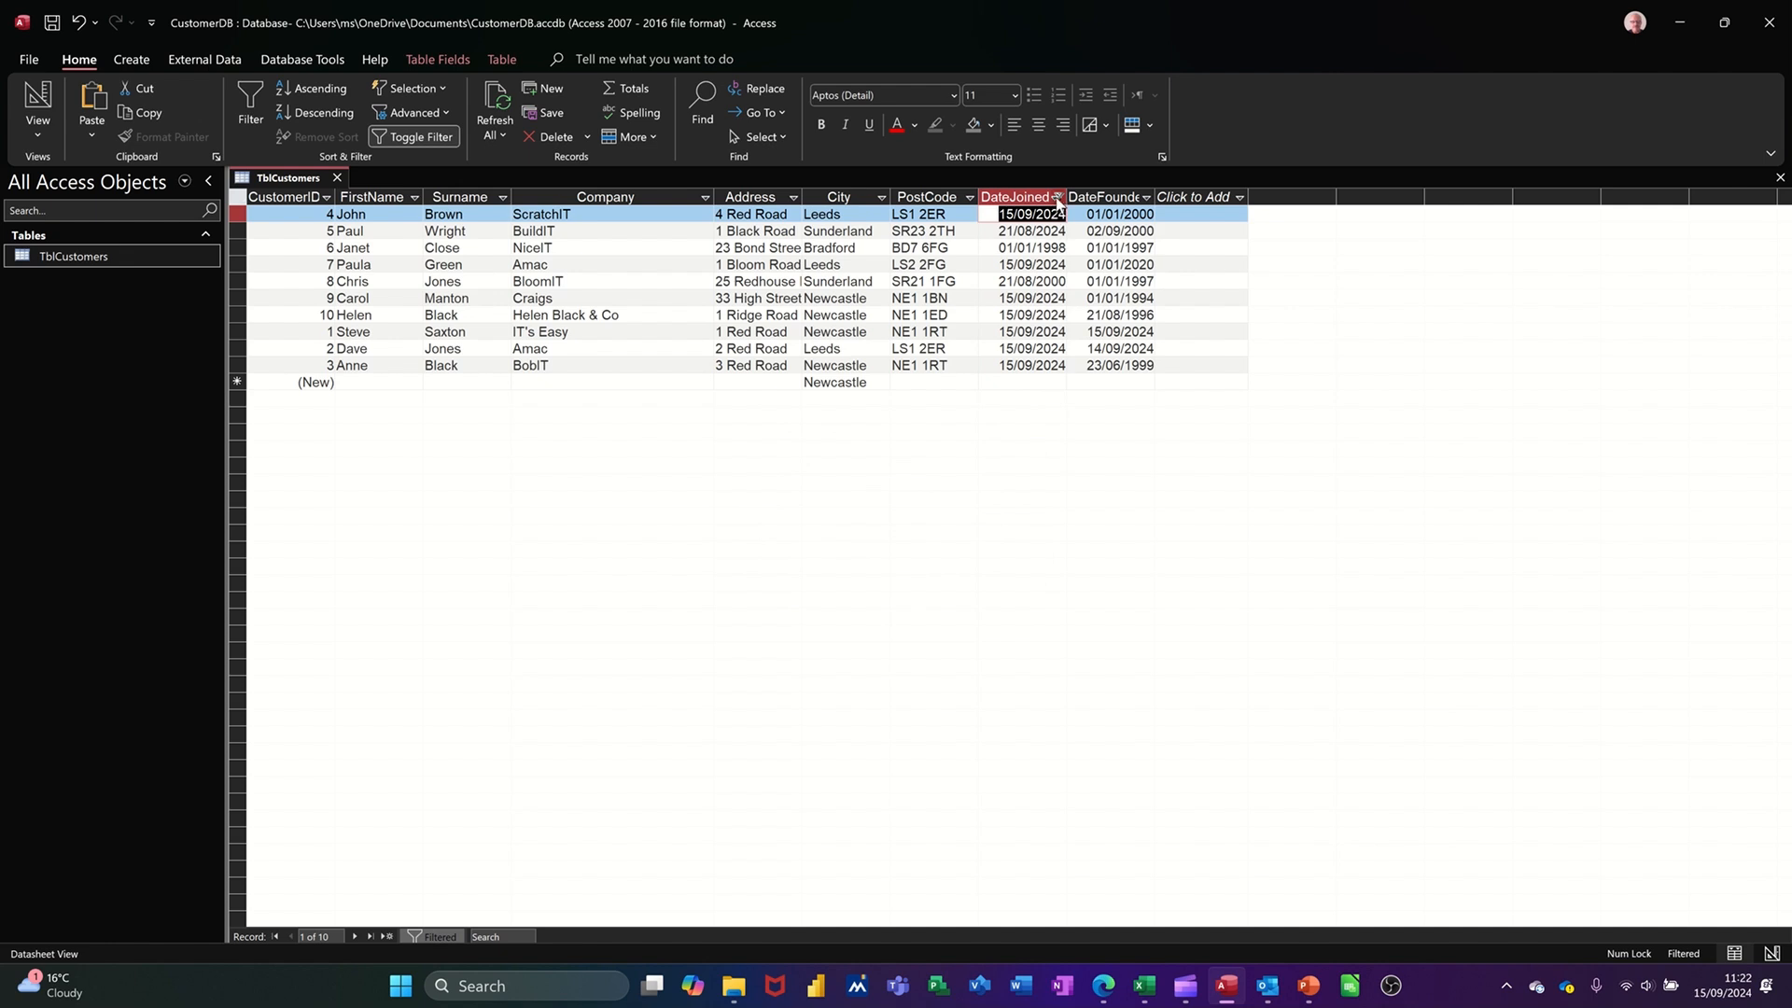
{"action": "left_click", "coordinate": [1057, 197]}
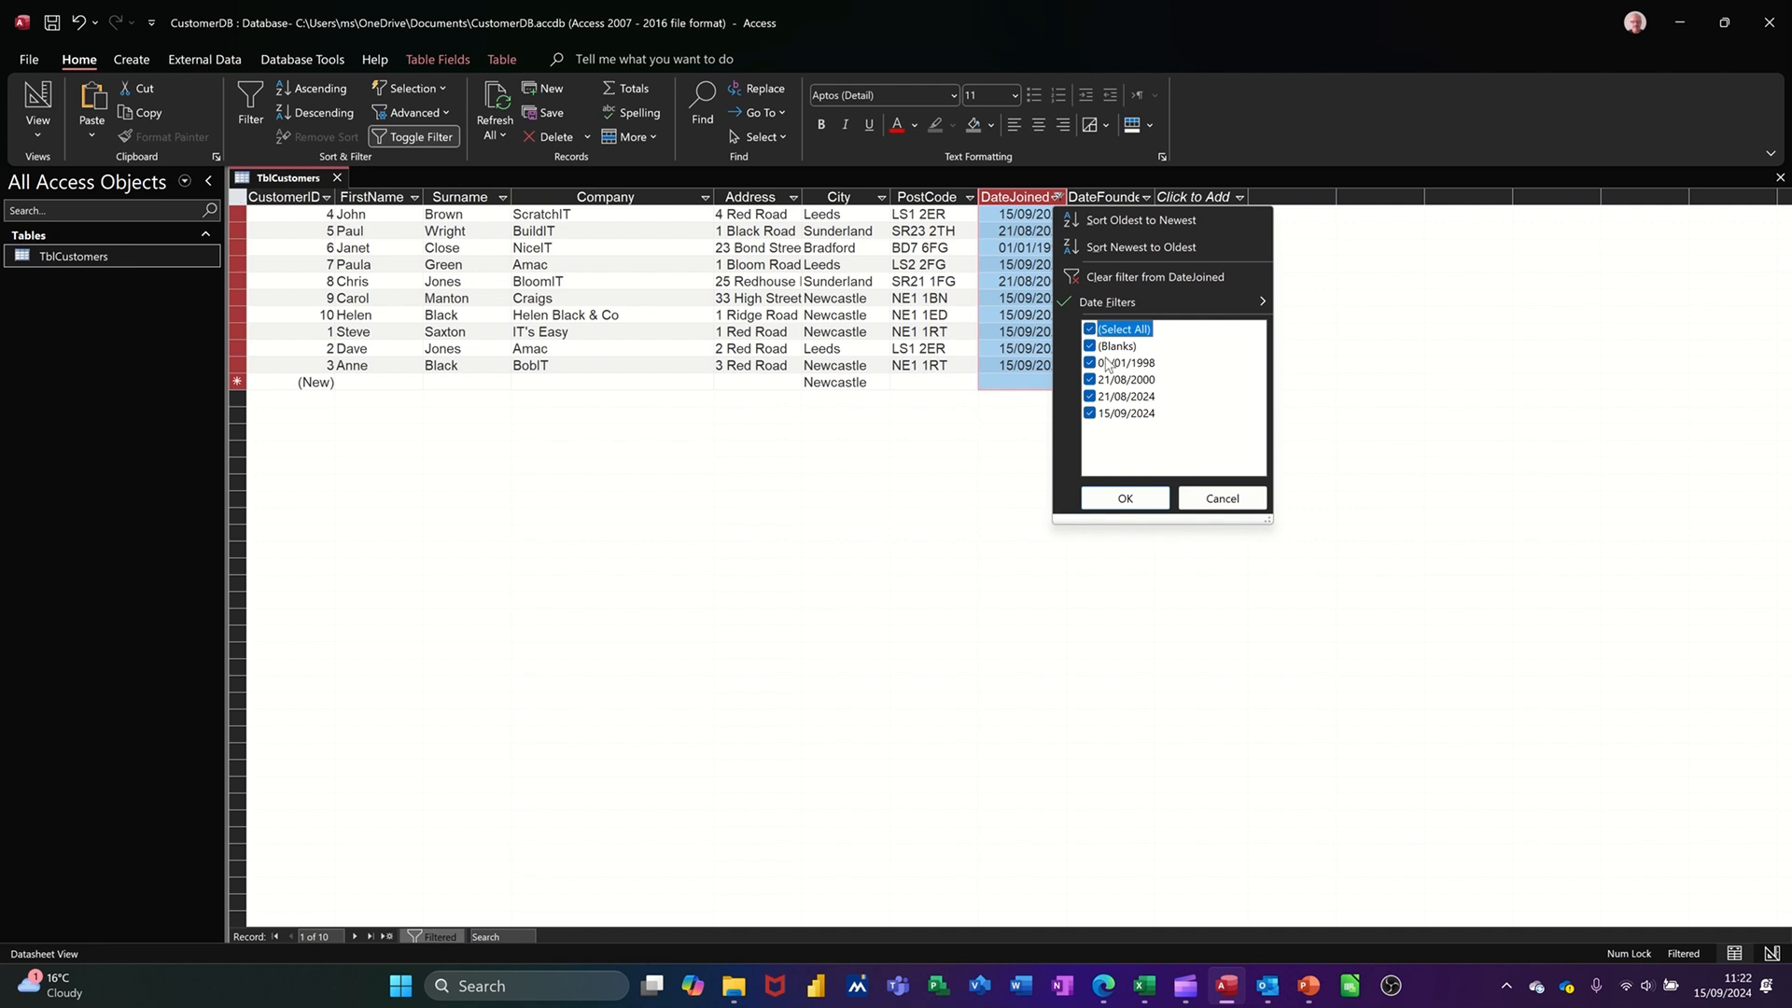
{"action": "left_click", "coordinate": [1123, 499]}
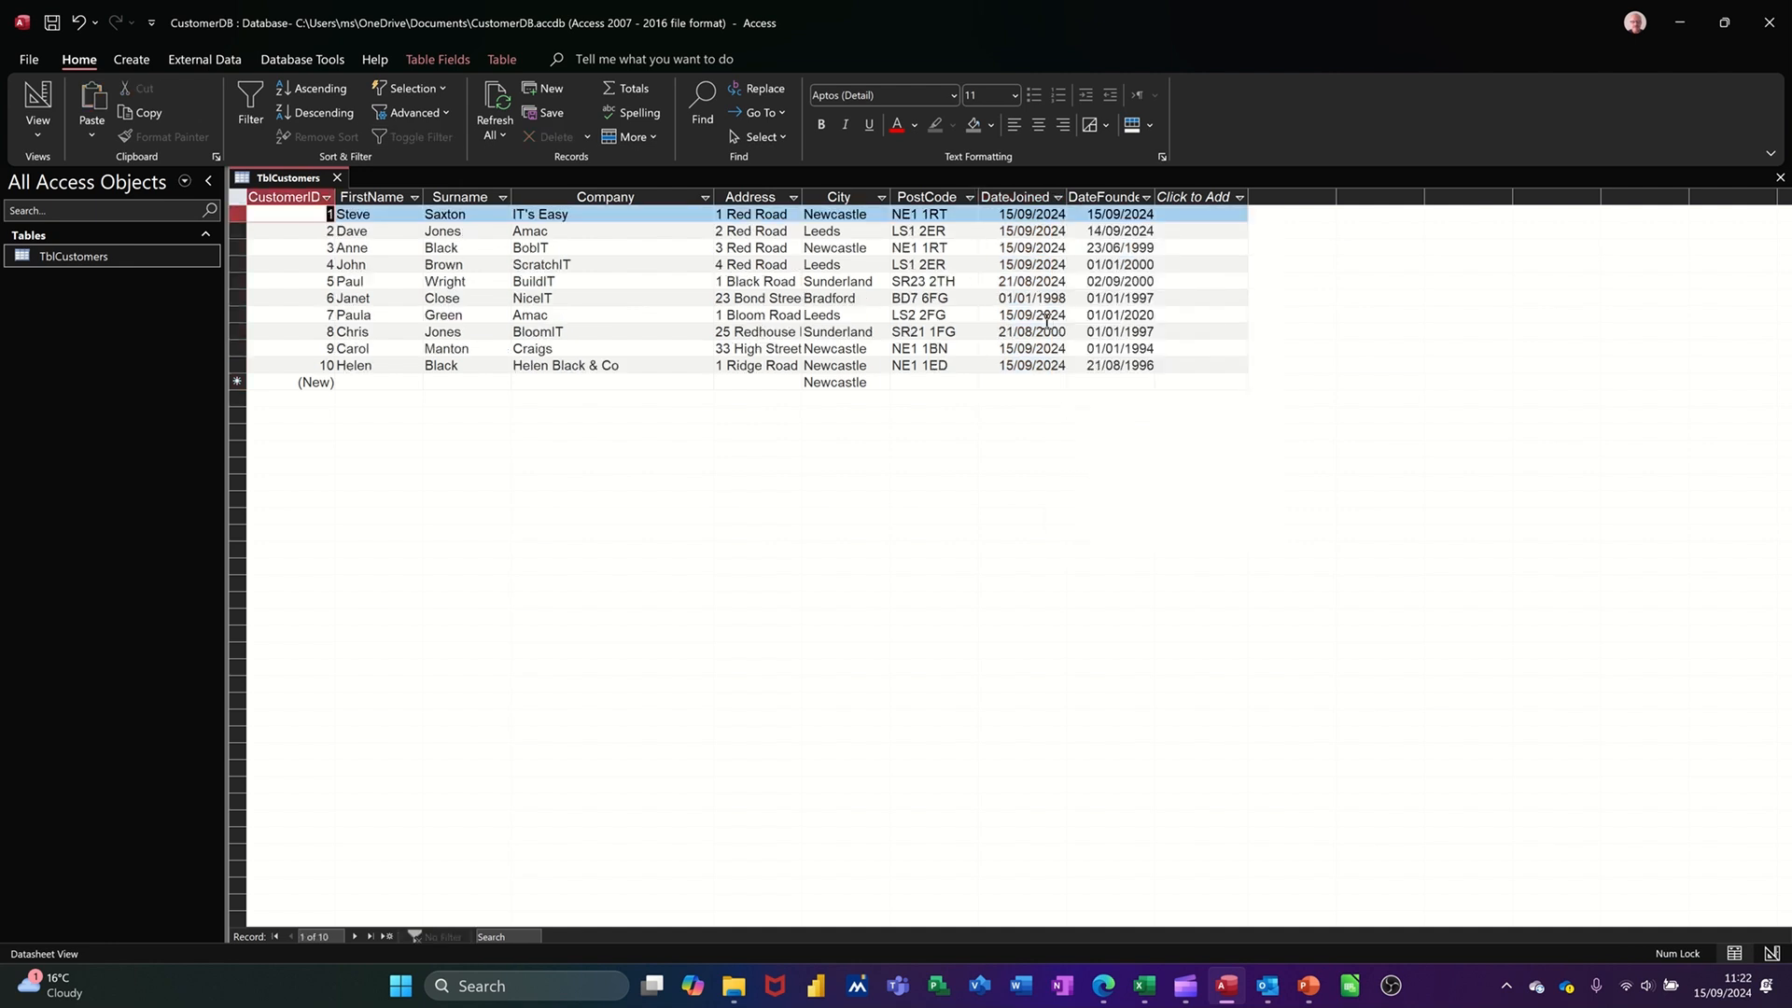
- Review the date filters for DateJoined, including the All Dates In Period choices, and cancel without filtering
{"action": "left_click", "coordinate": [1057, 198]}
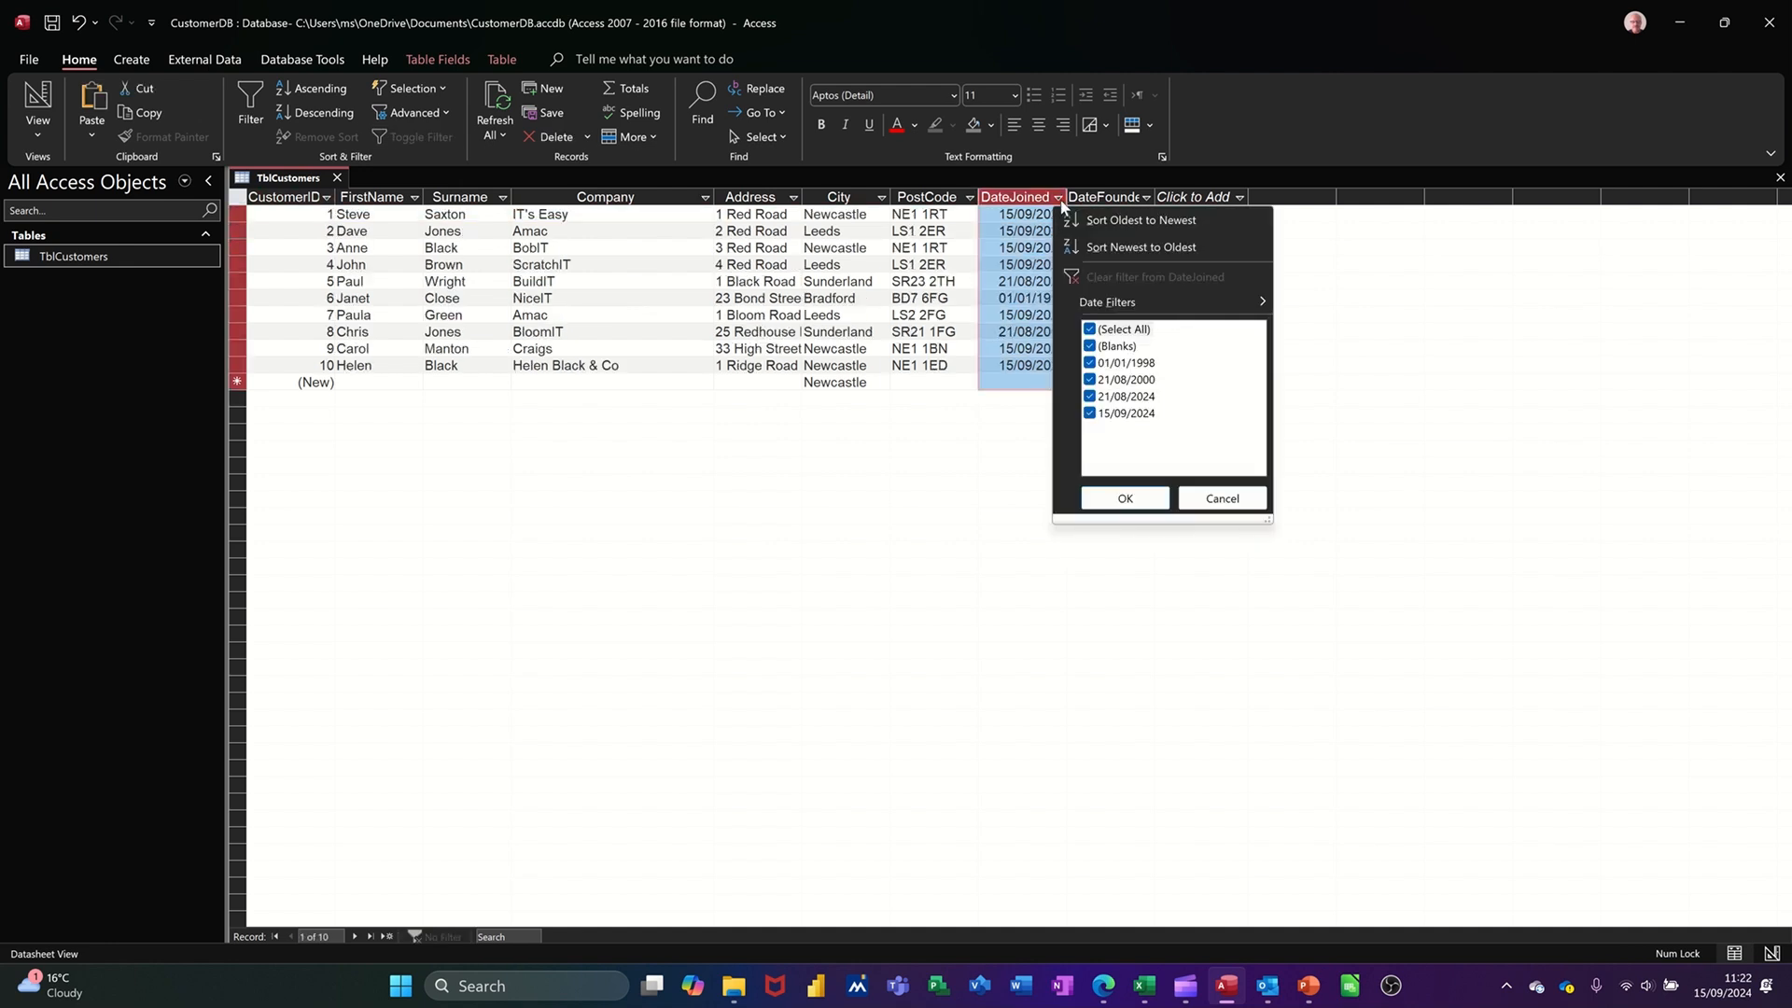
{"action": "mouse_move", "coordinate": [1125, 302]}
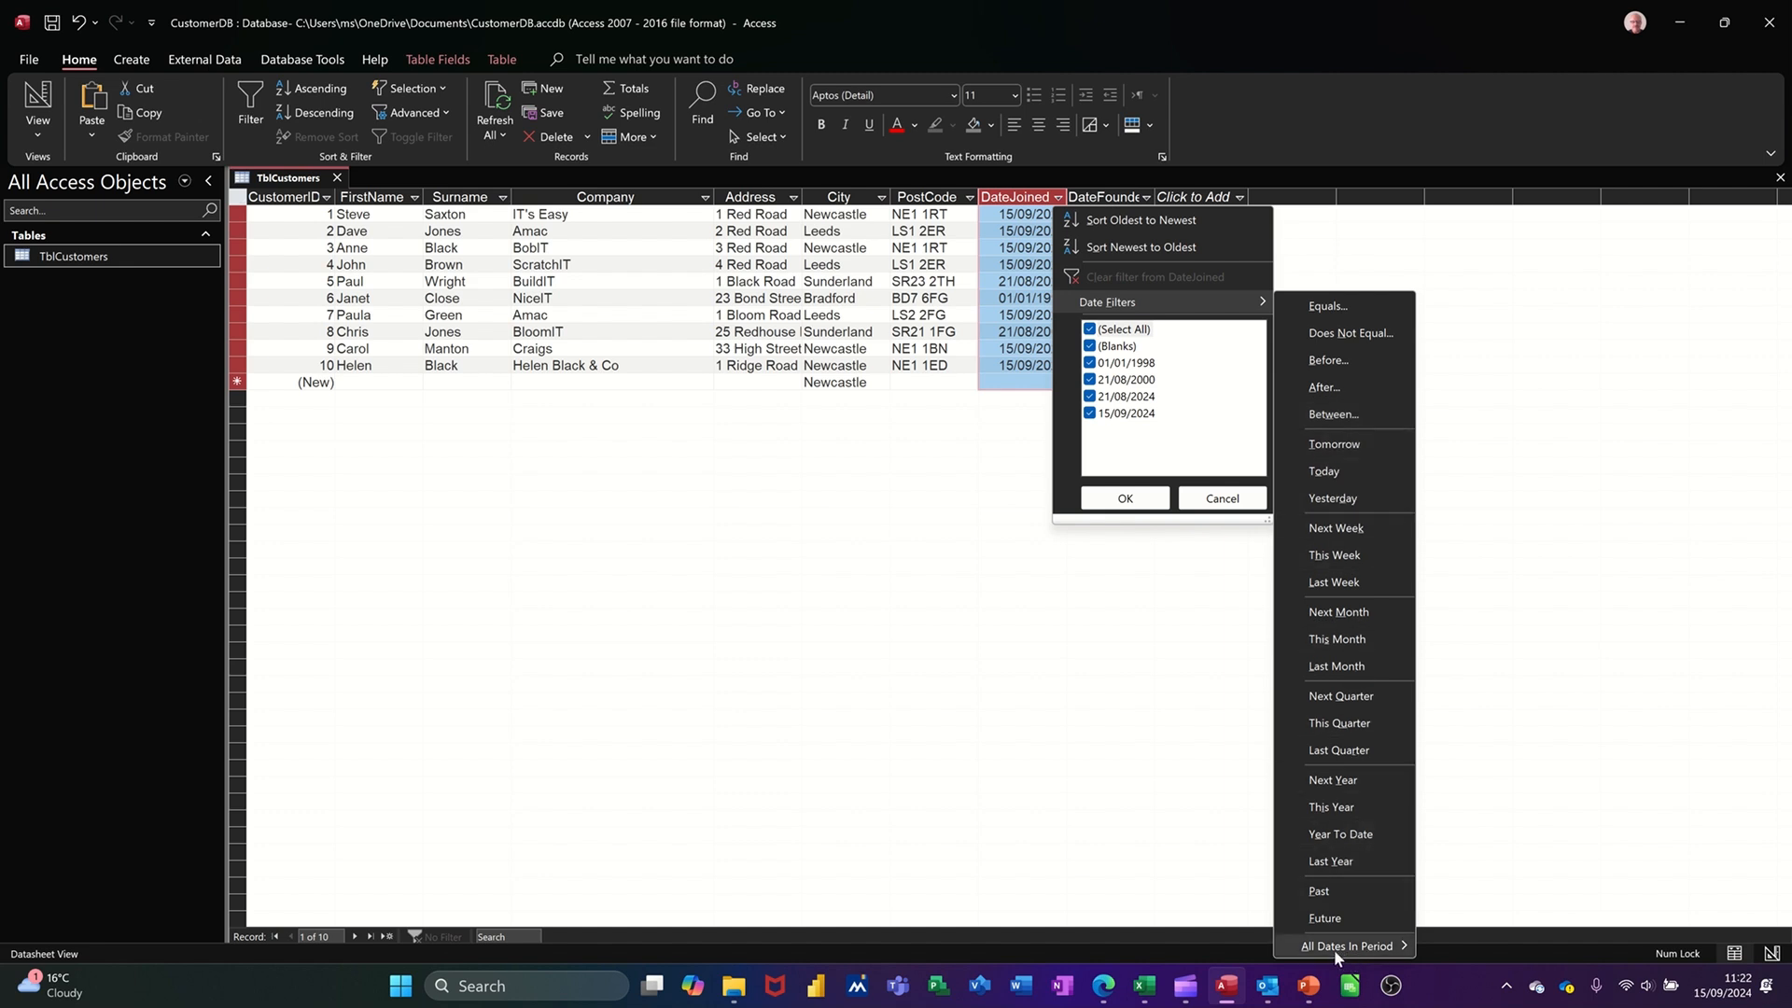
{"action": "mouse_move", "coordinate": [1310, 950]}
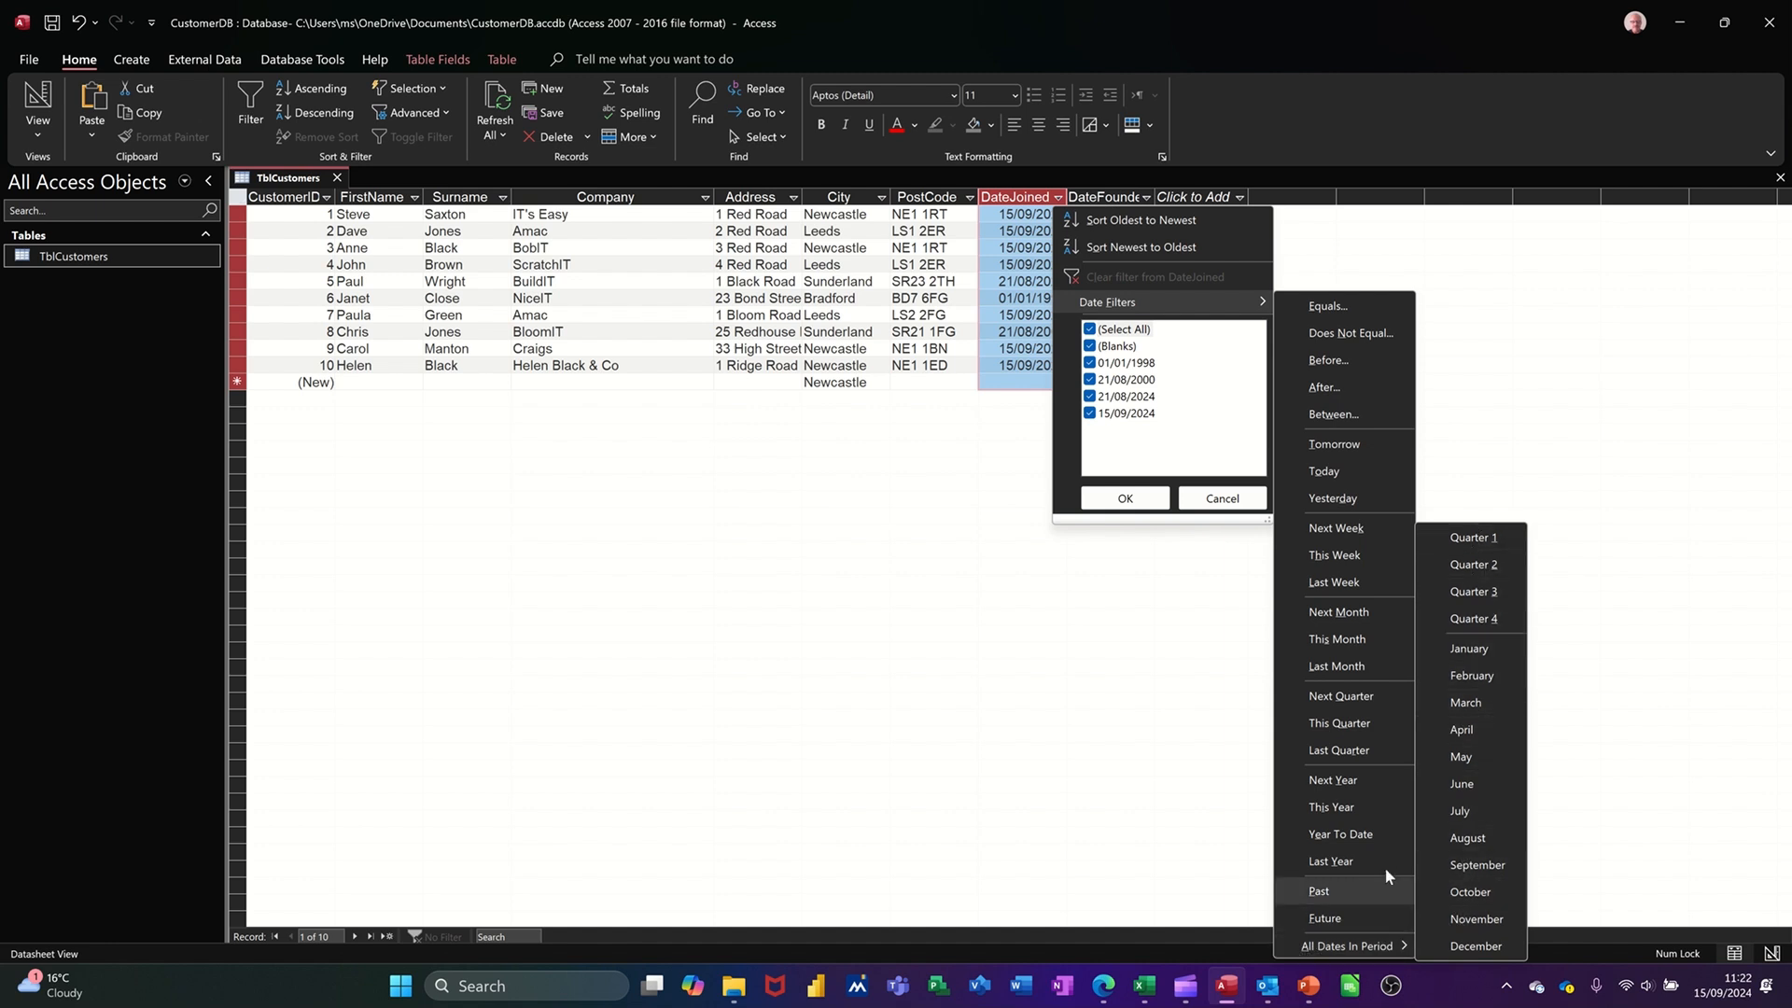
{"action": "left_click", "coordinate": [1217, 504]}
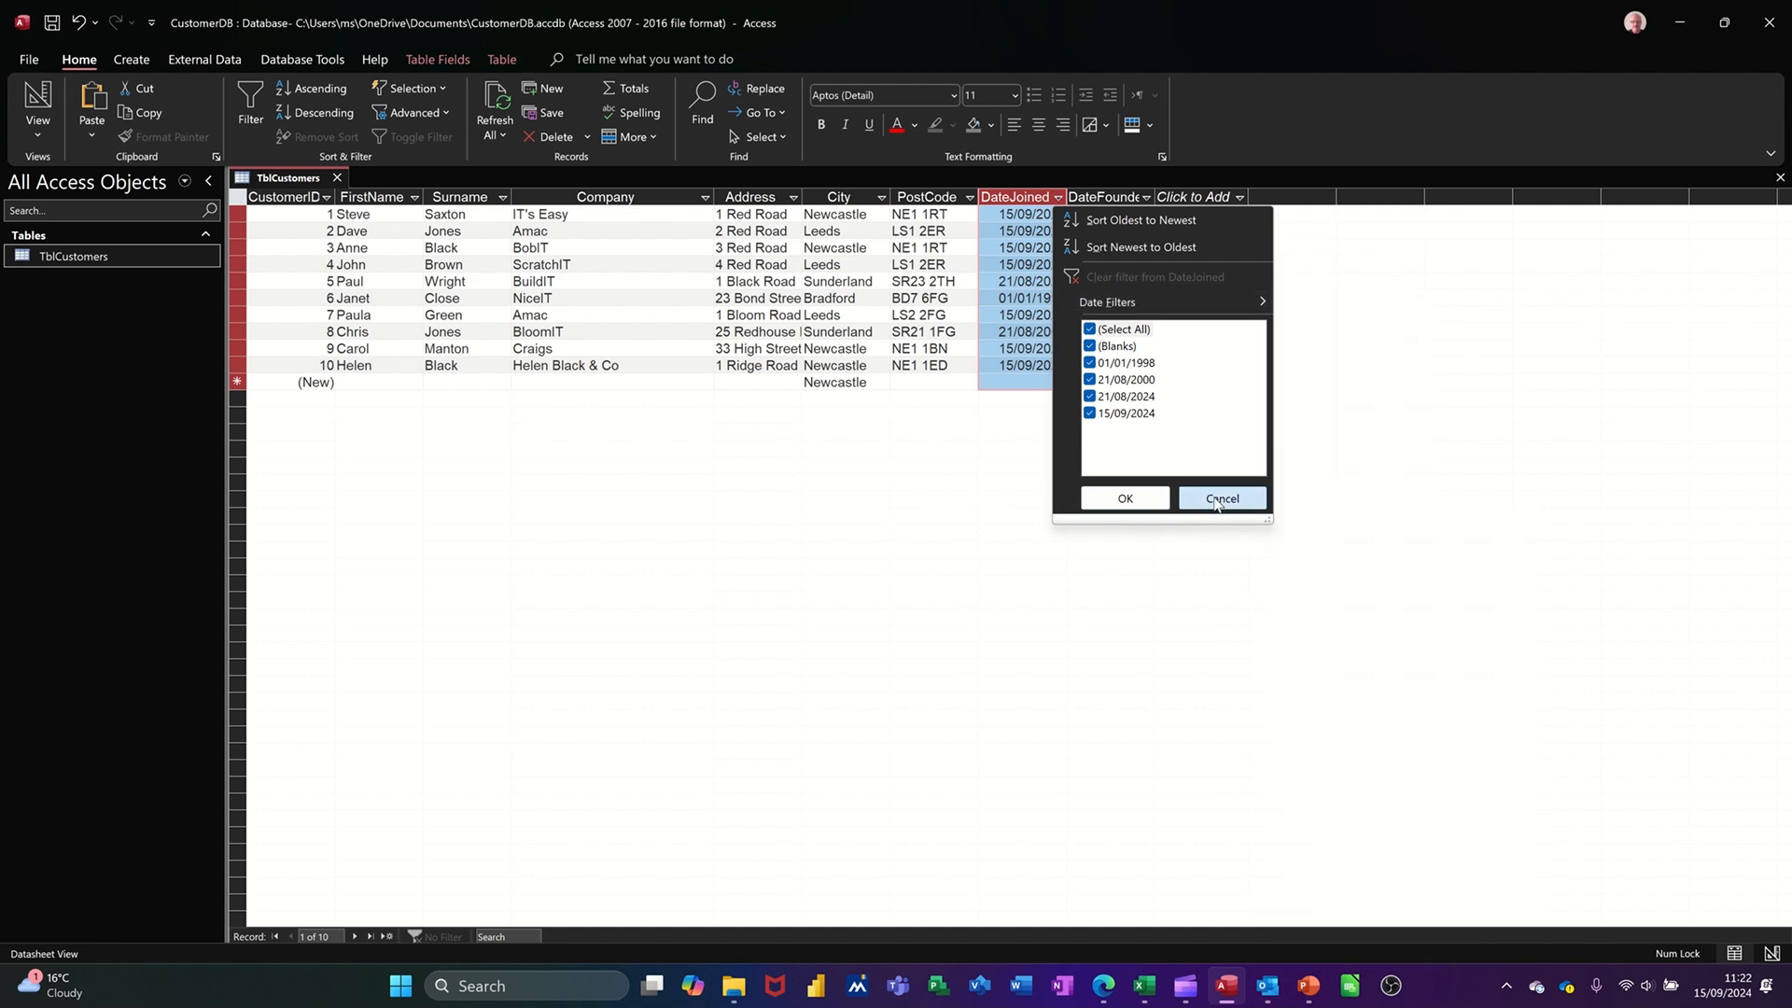
- Use Filter By Form to show only the customers with Company "Amac" and City "Leeds"
{"action": "left_click", "coordinate": [1007, 233]}
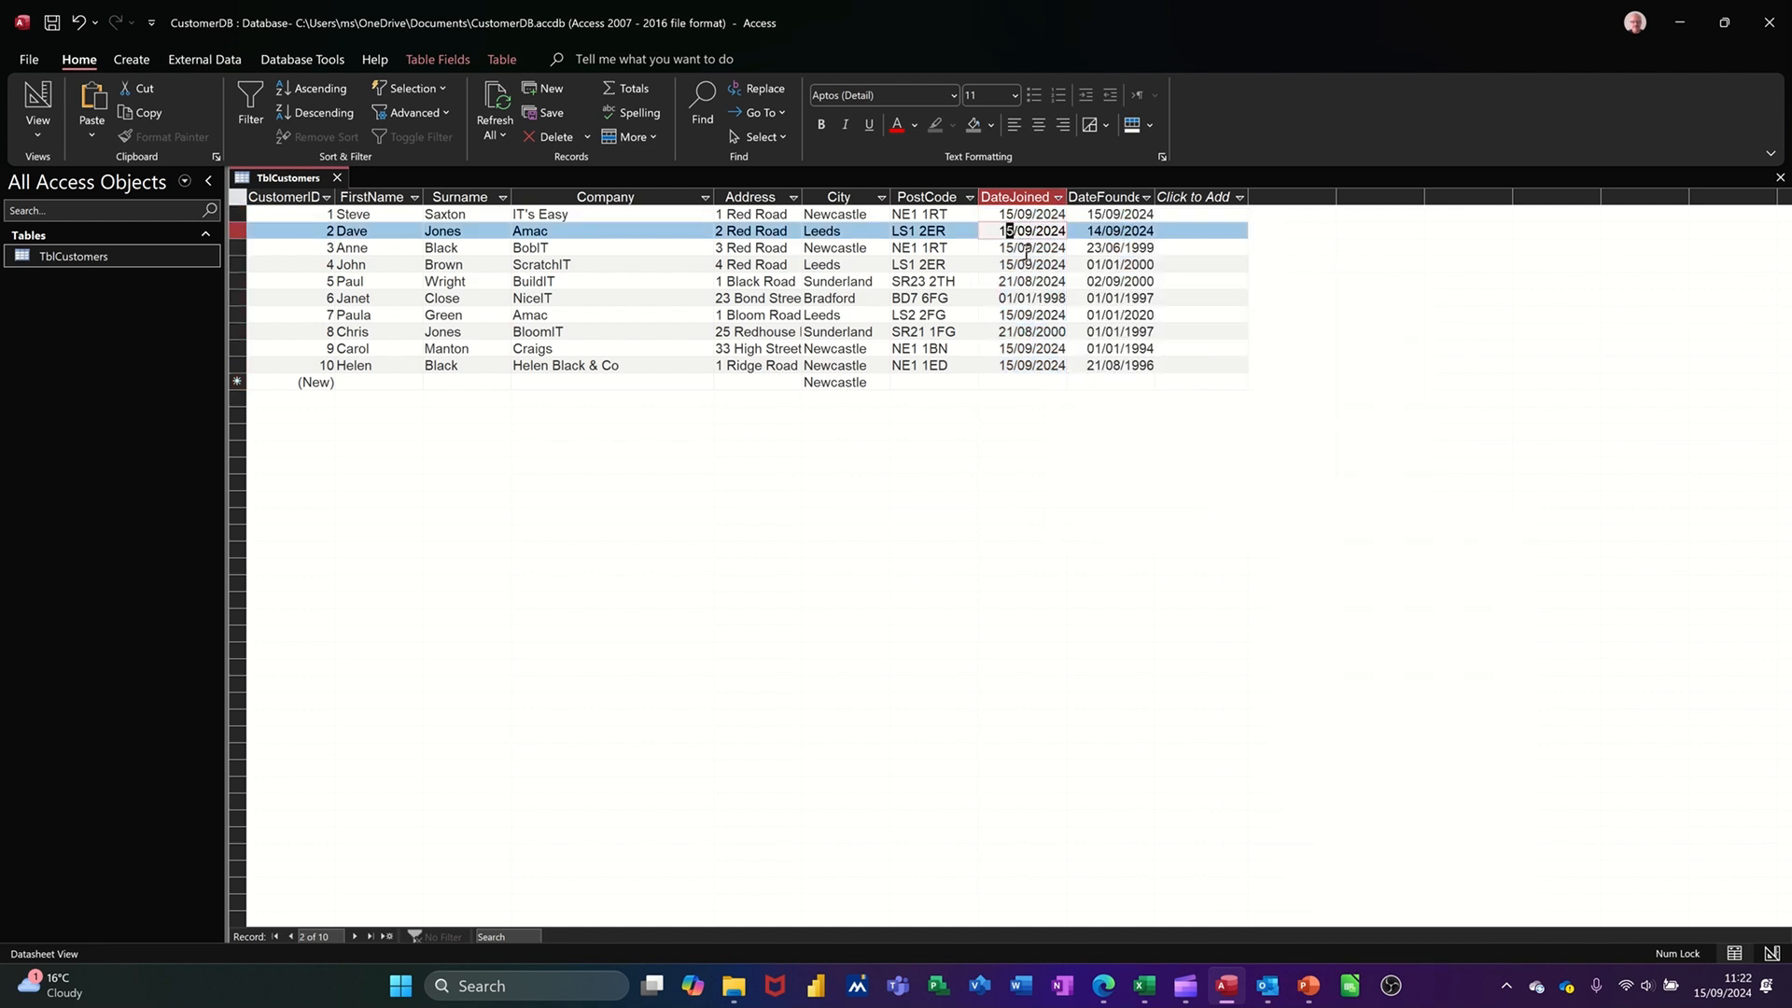
{"action": "left_click", "coordinate": [442, 114]}
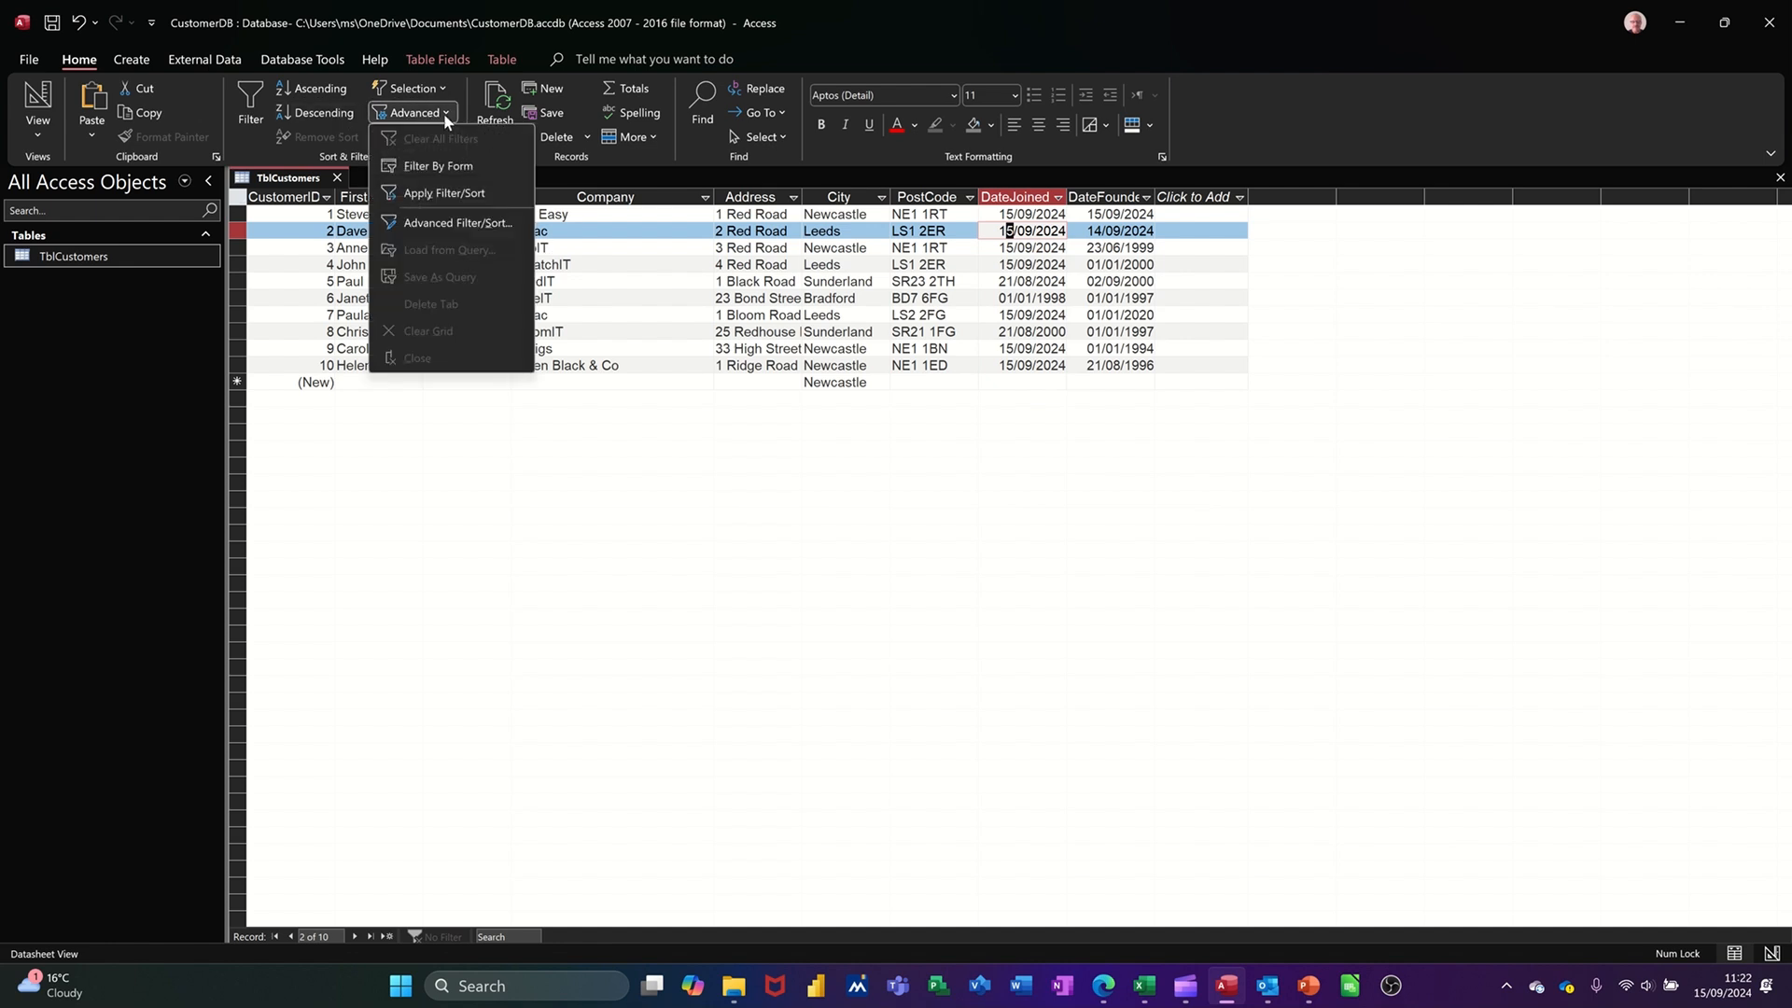
{"action": "left_click", "coordinate": [461, 172]}
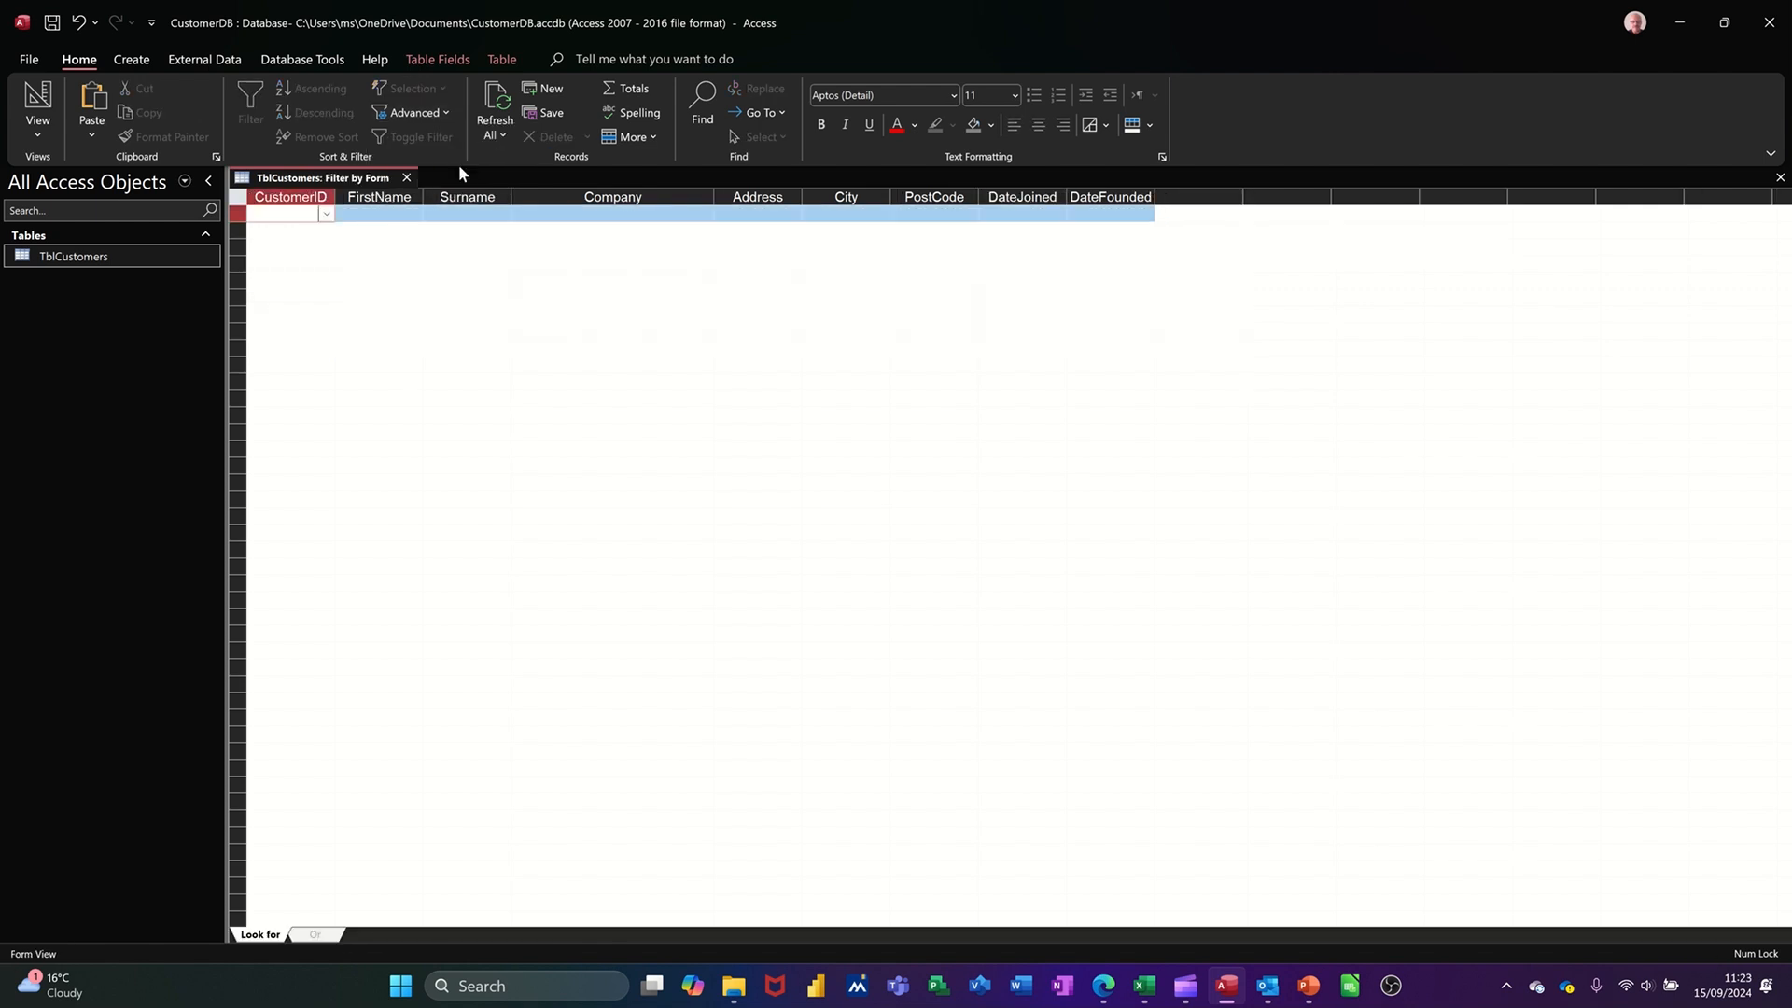
{"action": "left_click", "coordinate": [550, 217]}
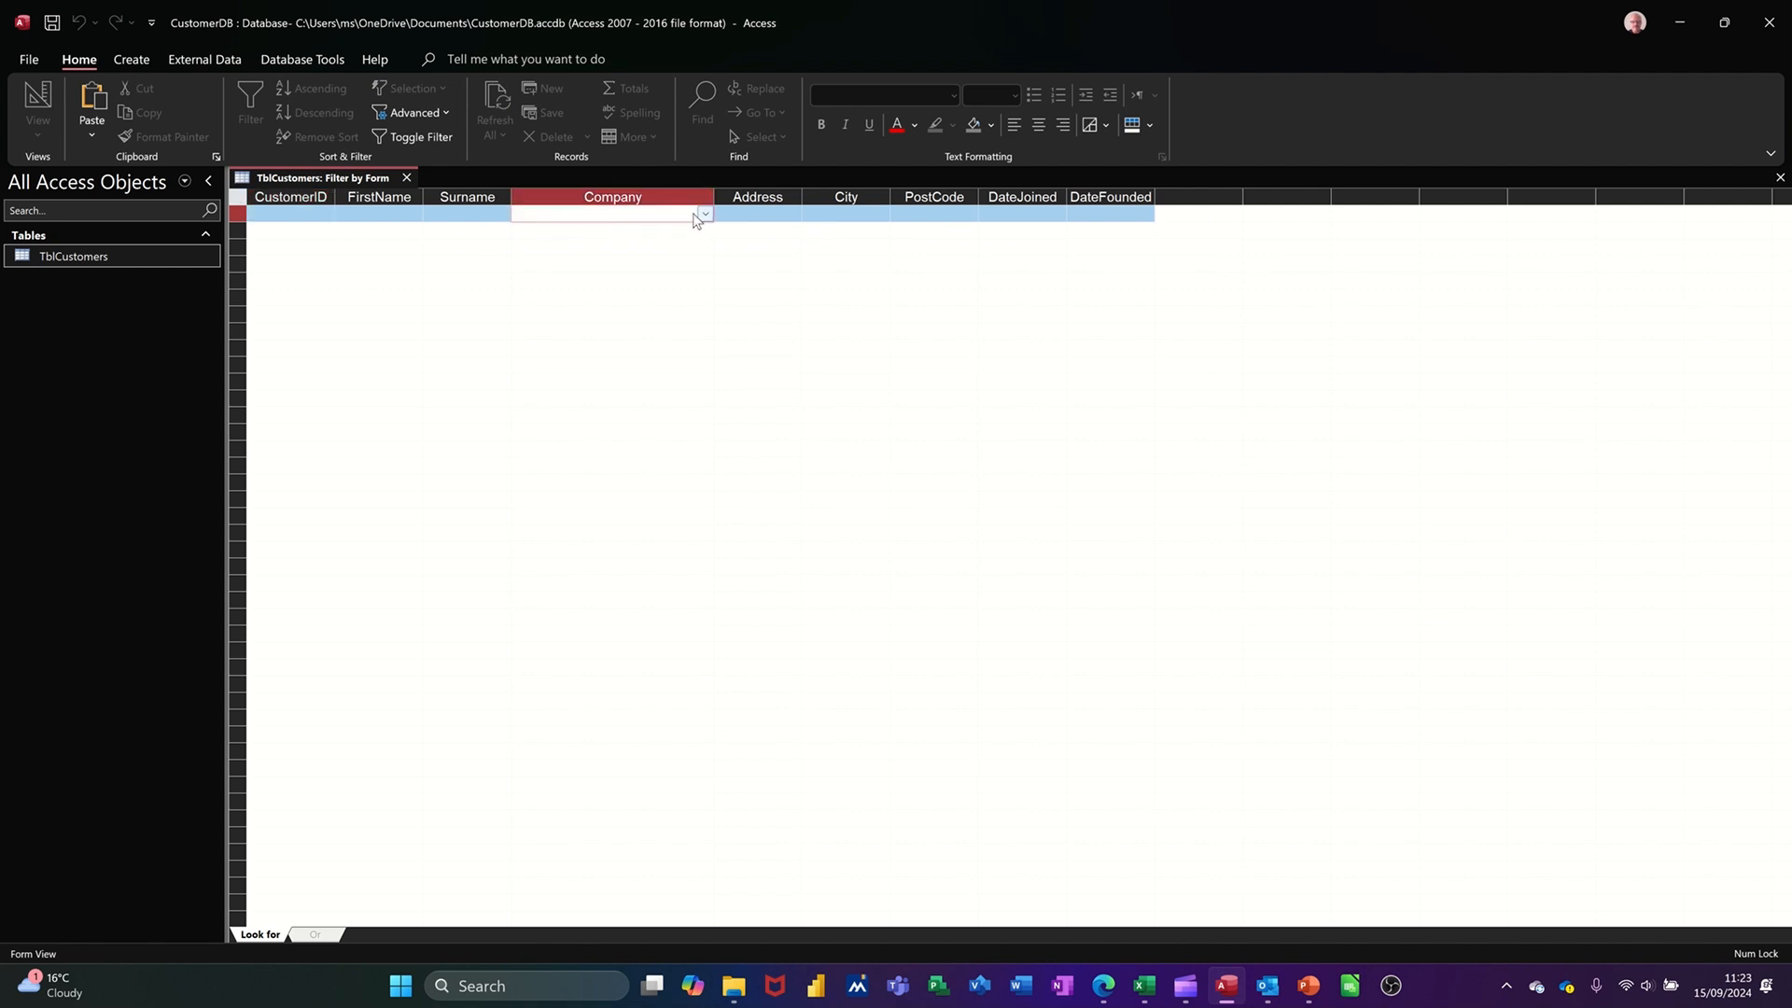
{"action": "left_click", "coordinate": [705, 213]}
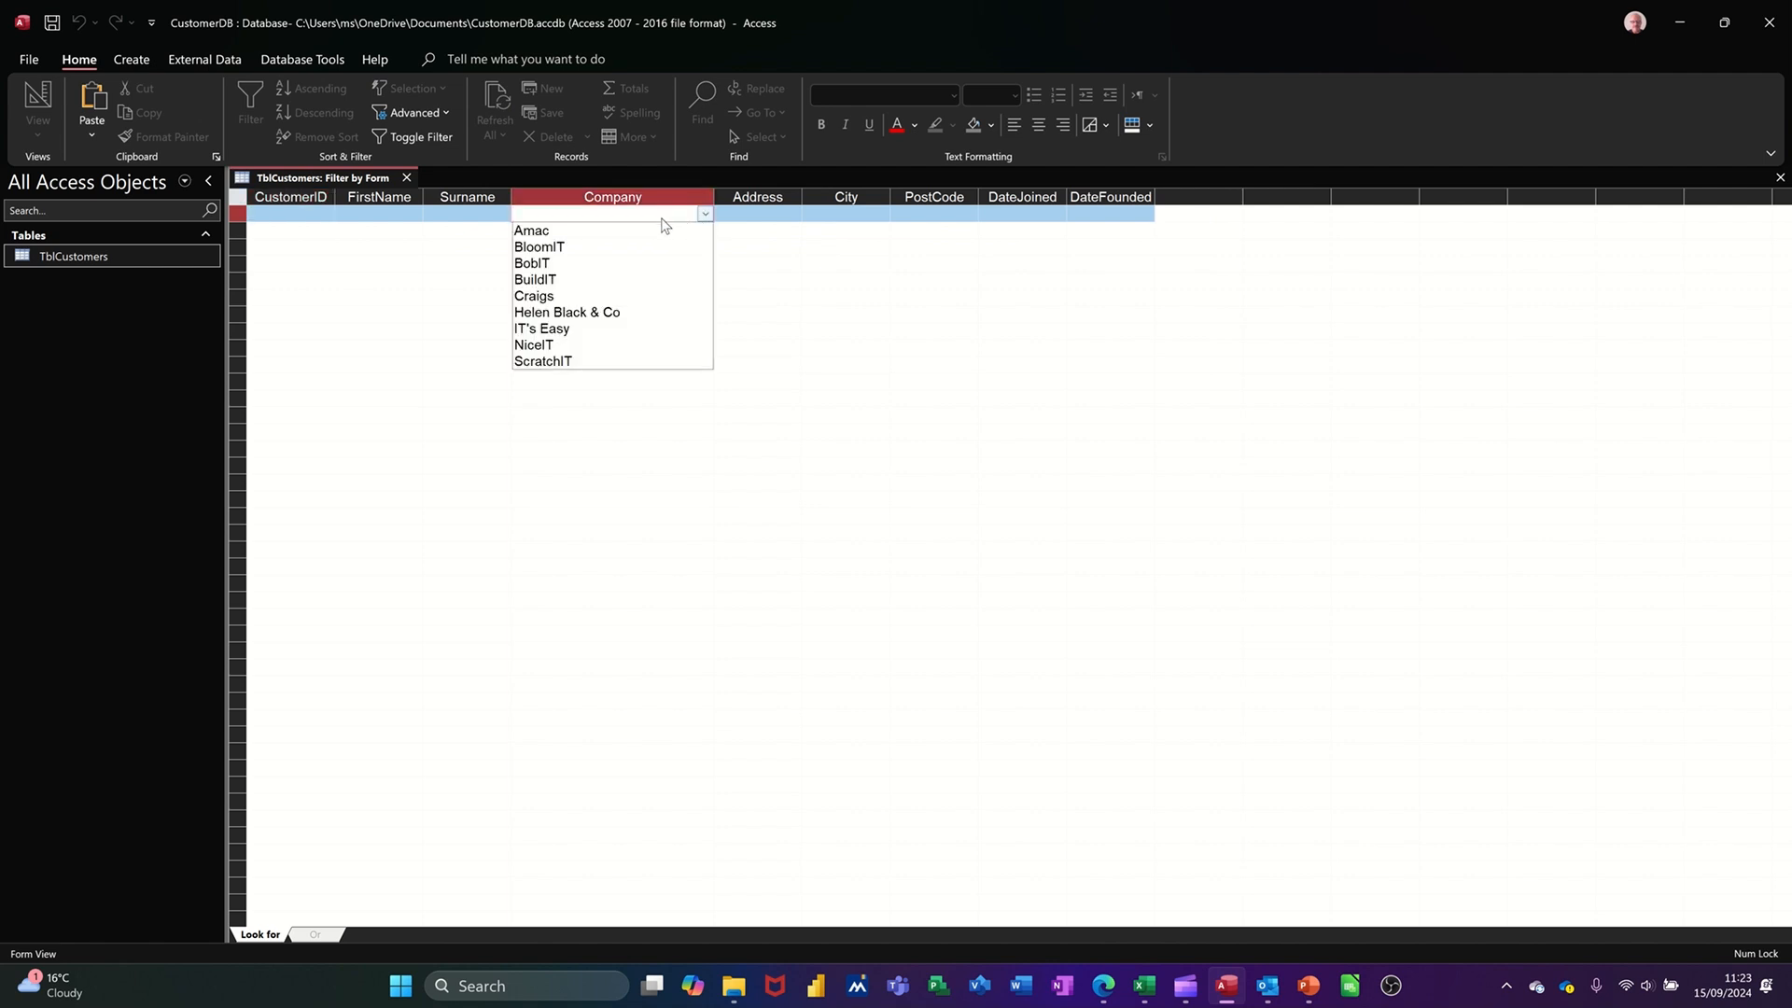
{"action": "left_click", "coordinate": [583, 230]}
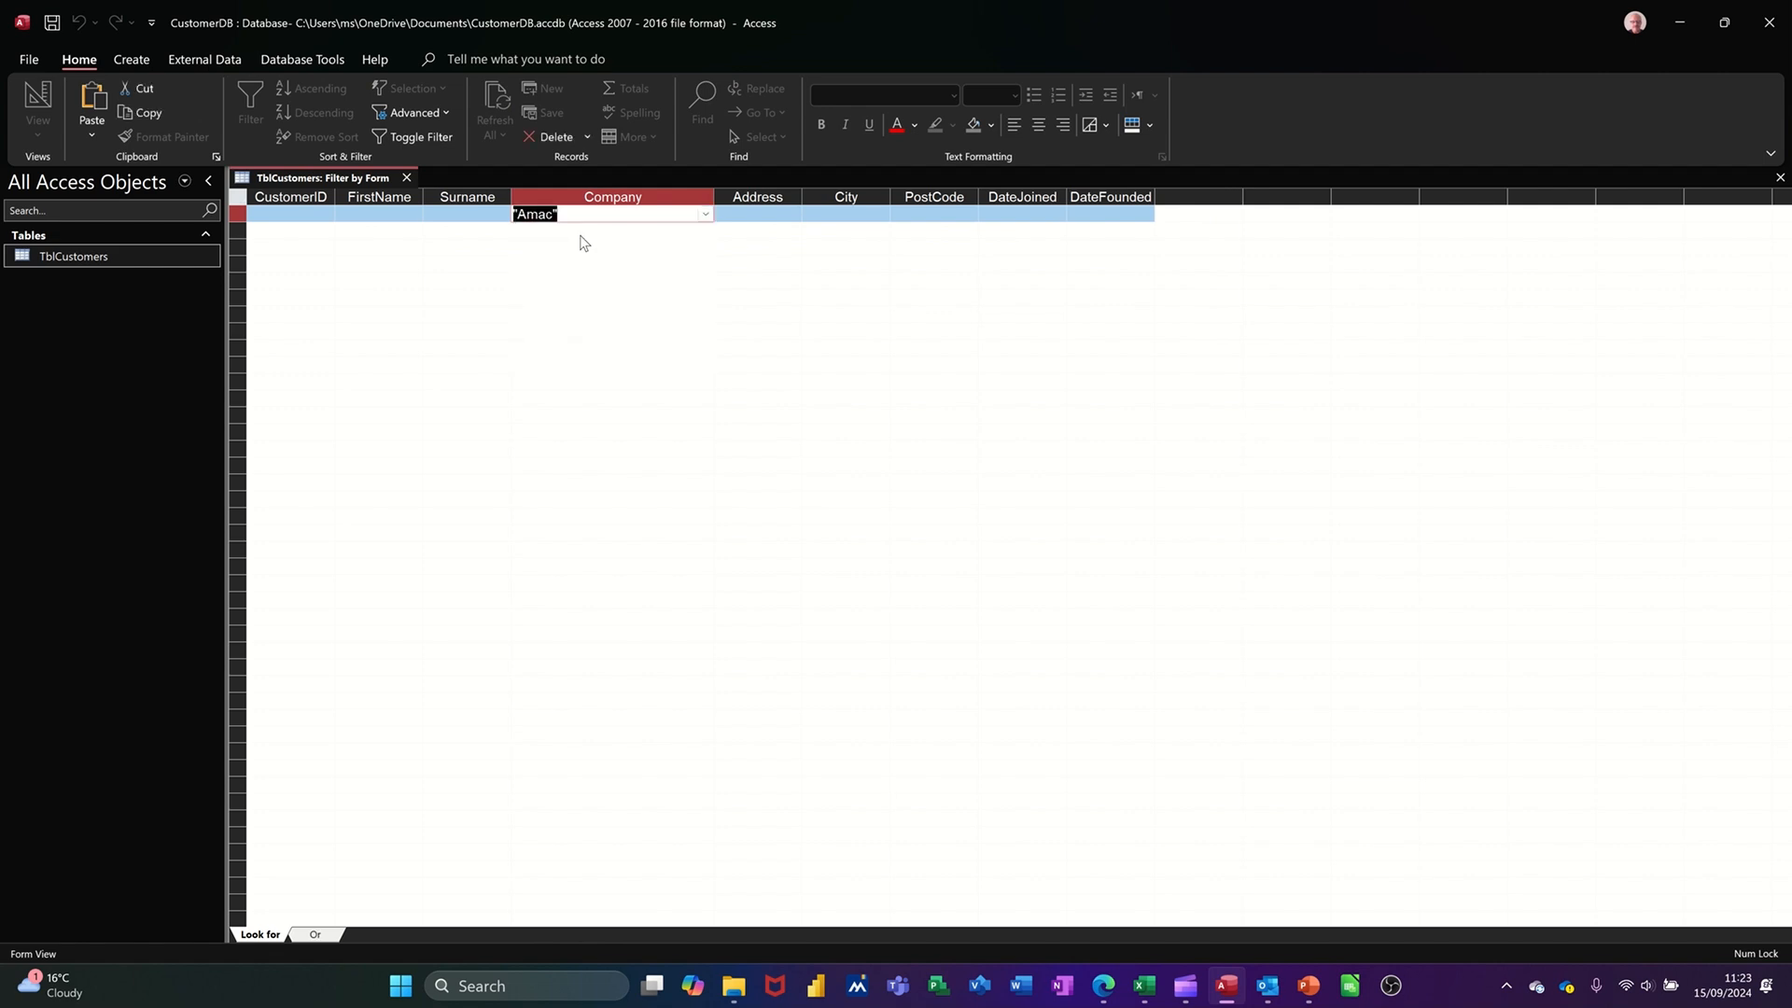
{"action": "left_click", "coordinate": [847, 218]}
{"action": "left_click", "coordinate": [883, 216]}
{"action": "left_click", "coordinate": [835, 247]}
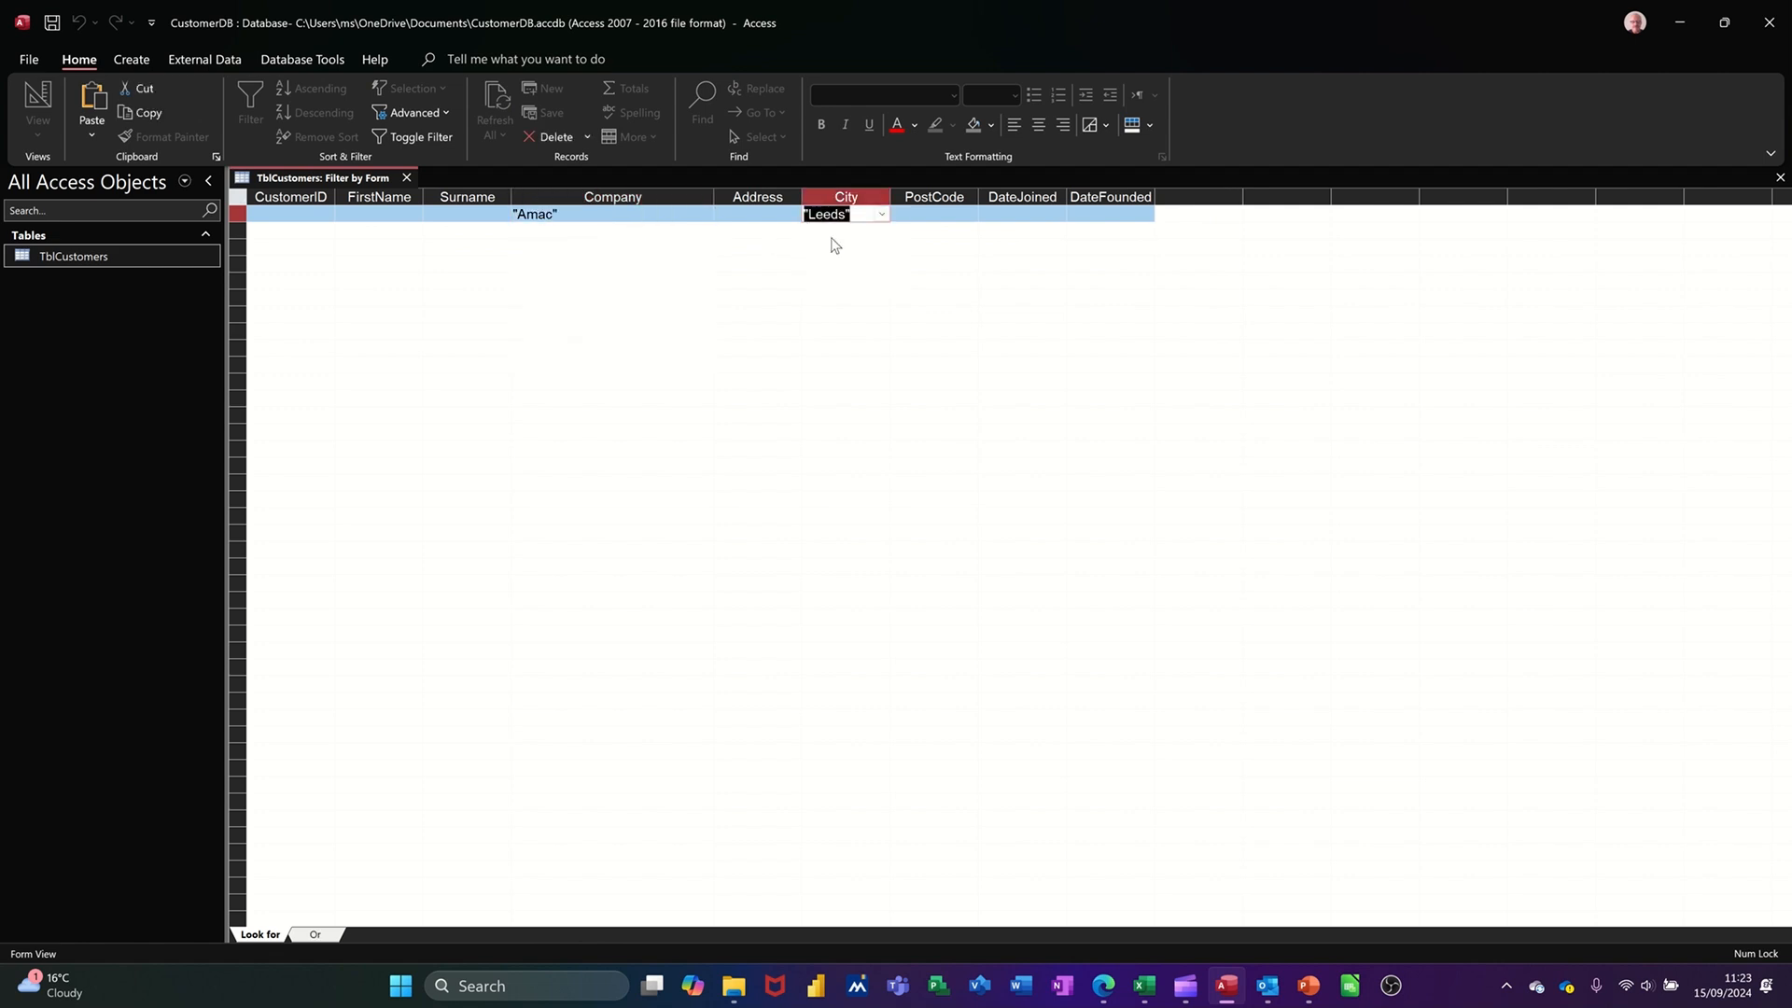
{"action": "left_click", "coordinate": [421, 138]}
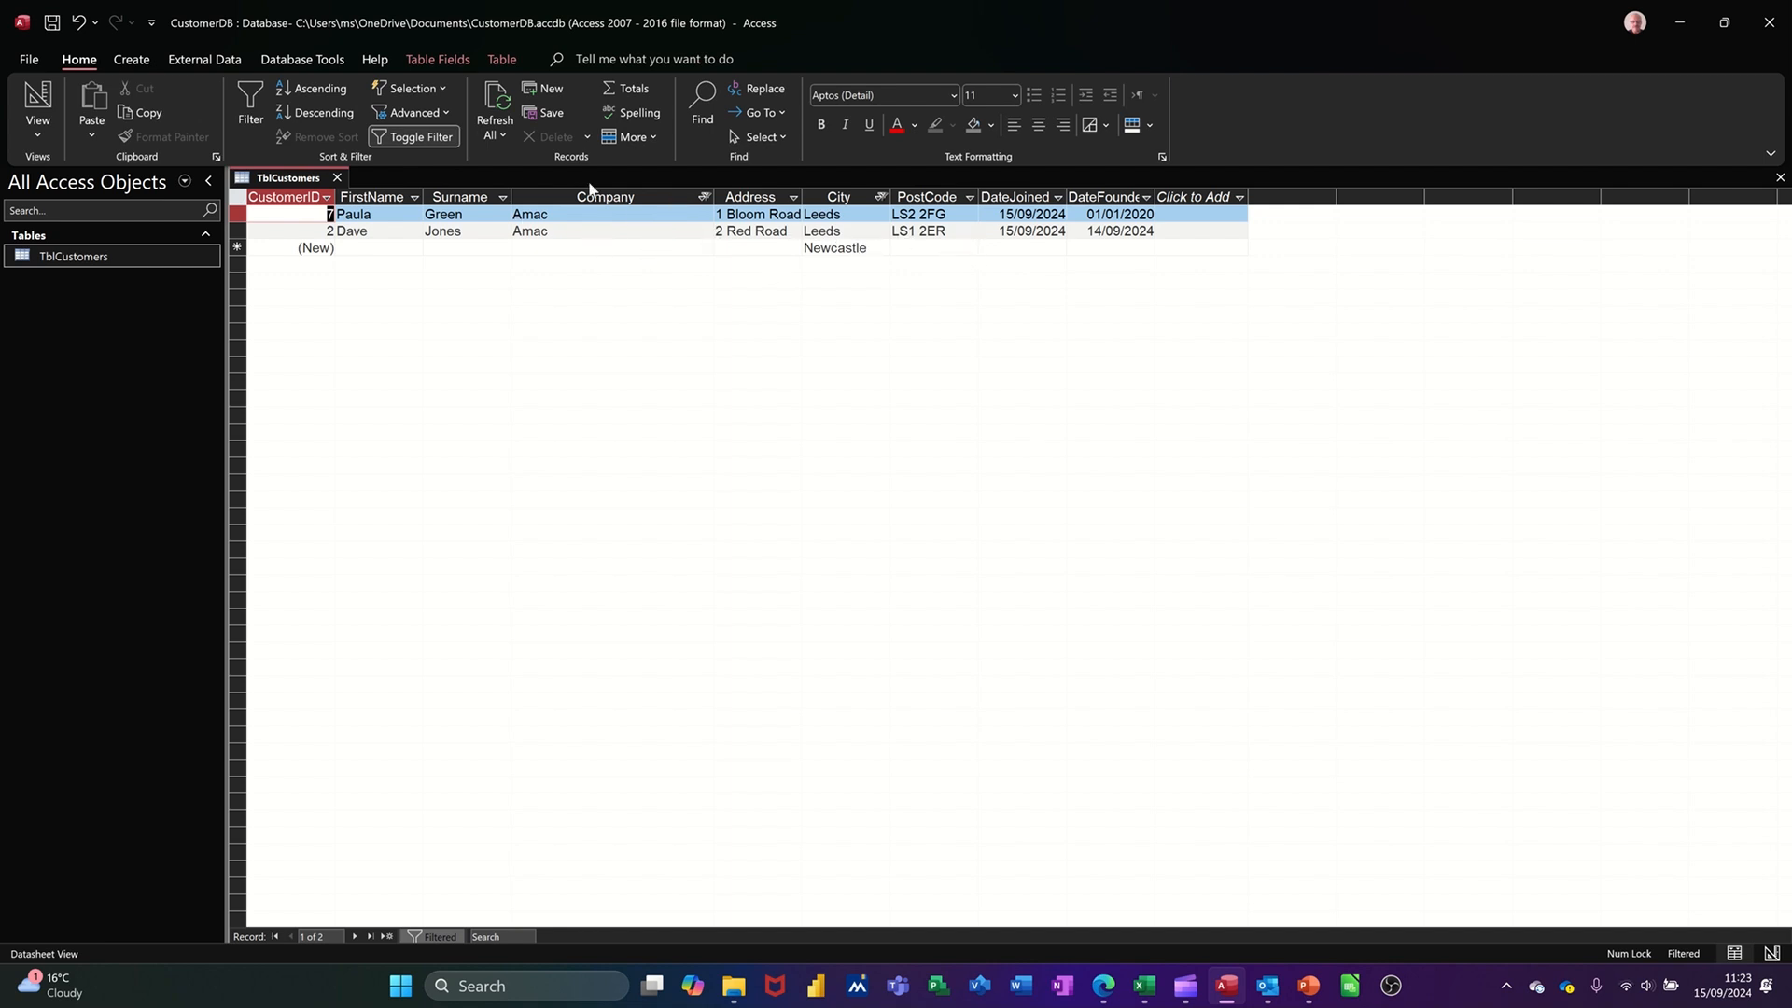
- Clear all filters and start an Advanced Filter/Sort with all TblCustomers fields (*) in the first column
{"action": "left_click", "coordinate": [449, 116]}
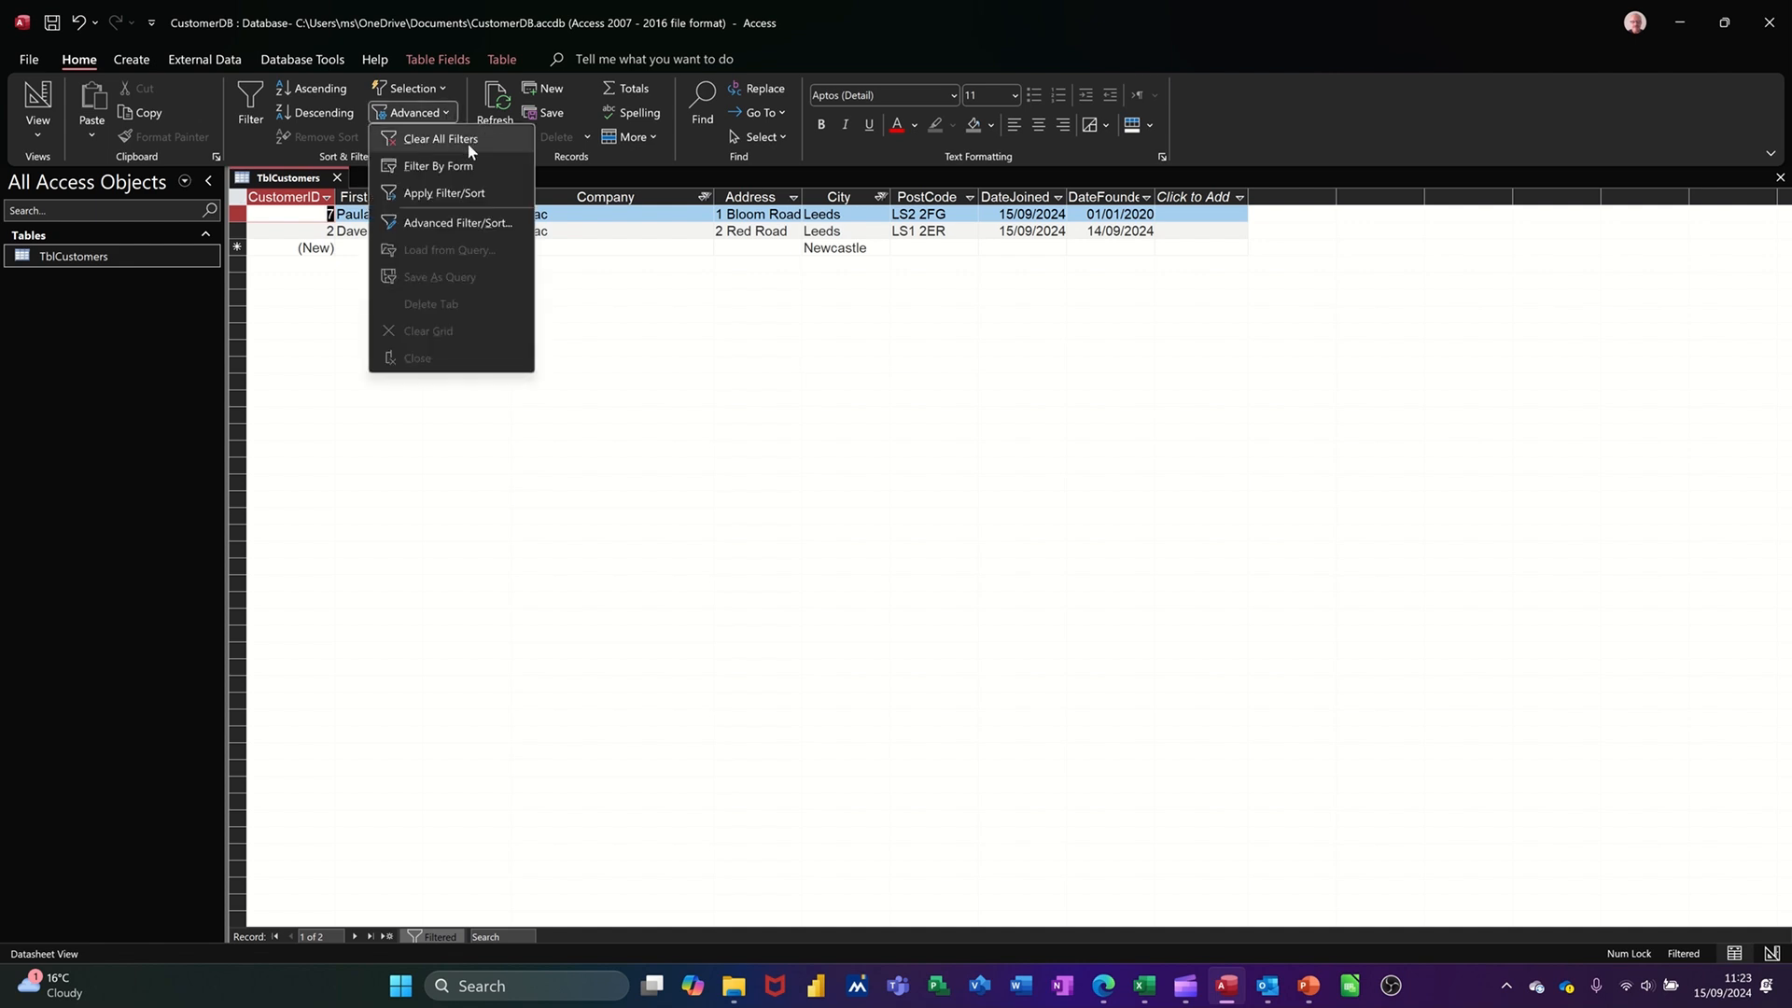
{"action": "left_click", "coordinate": [438, 142]}
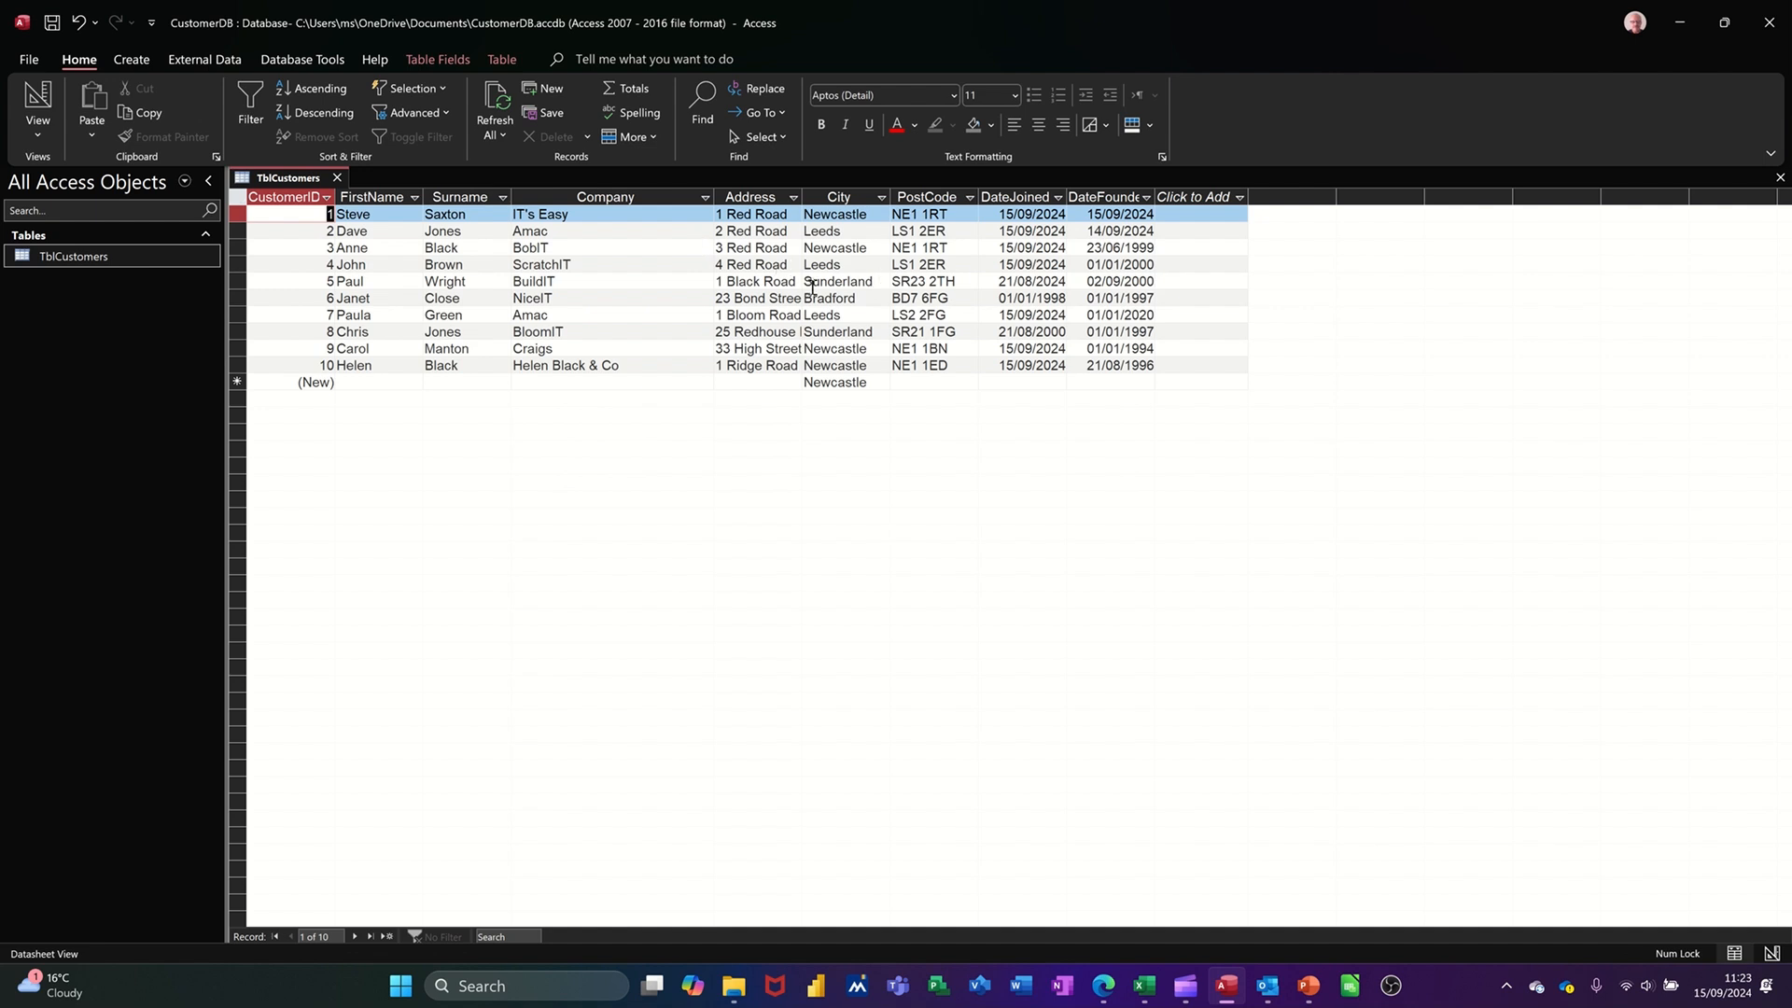
{"action": "left_click", "coordinate": [451, 118]}
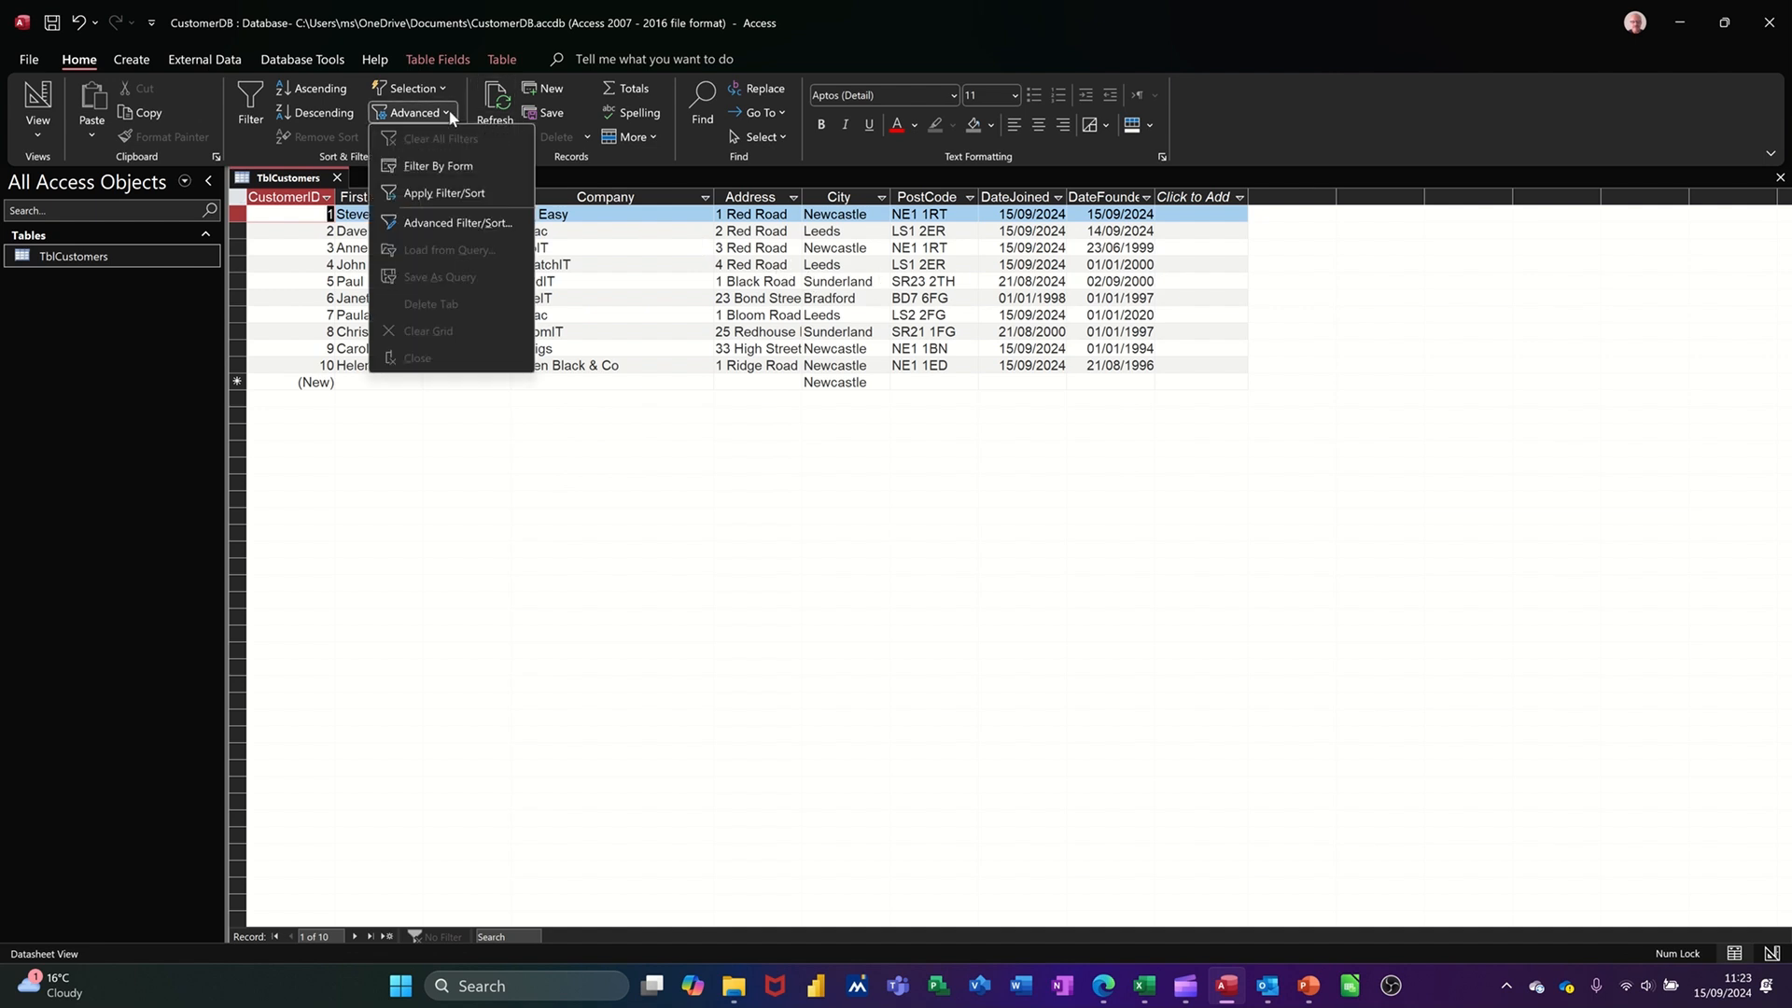
{"action": "left_click", "coordinate": [430, 224]}
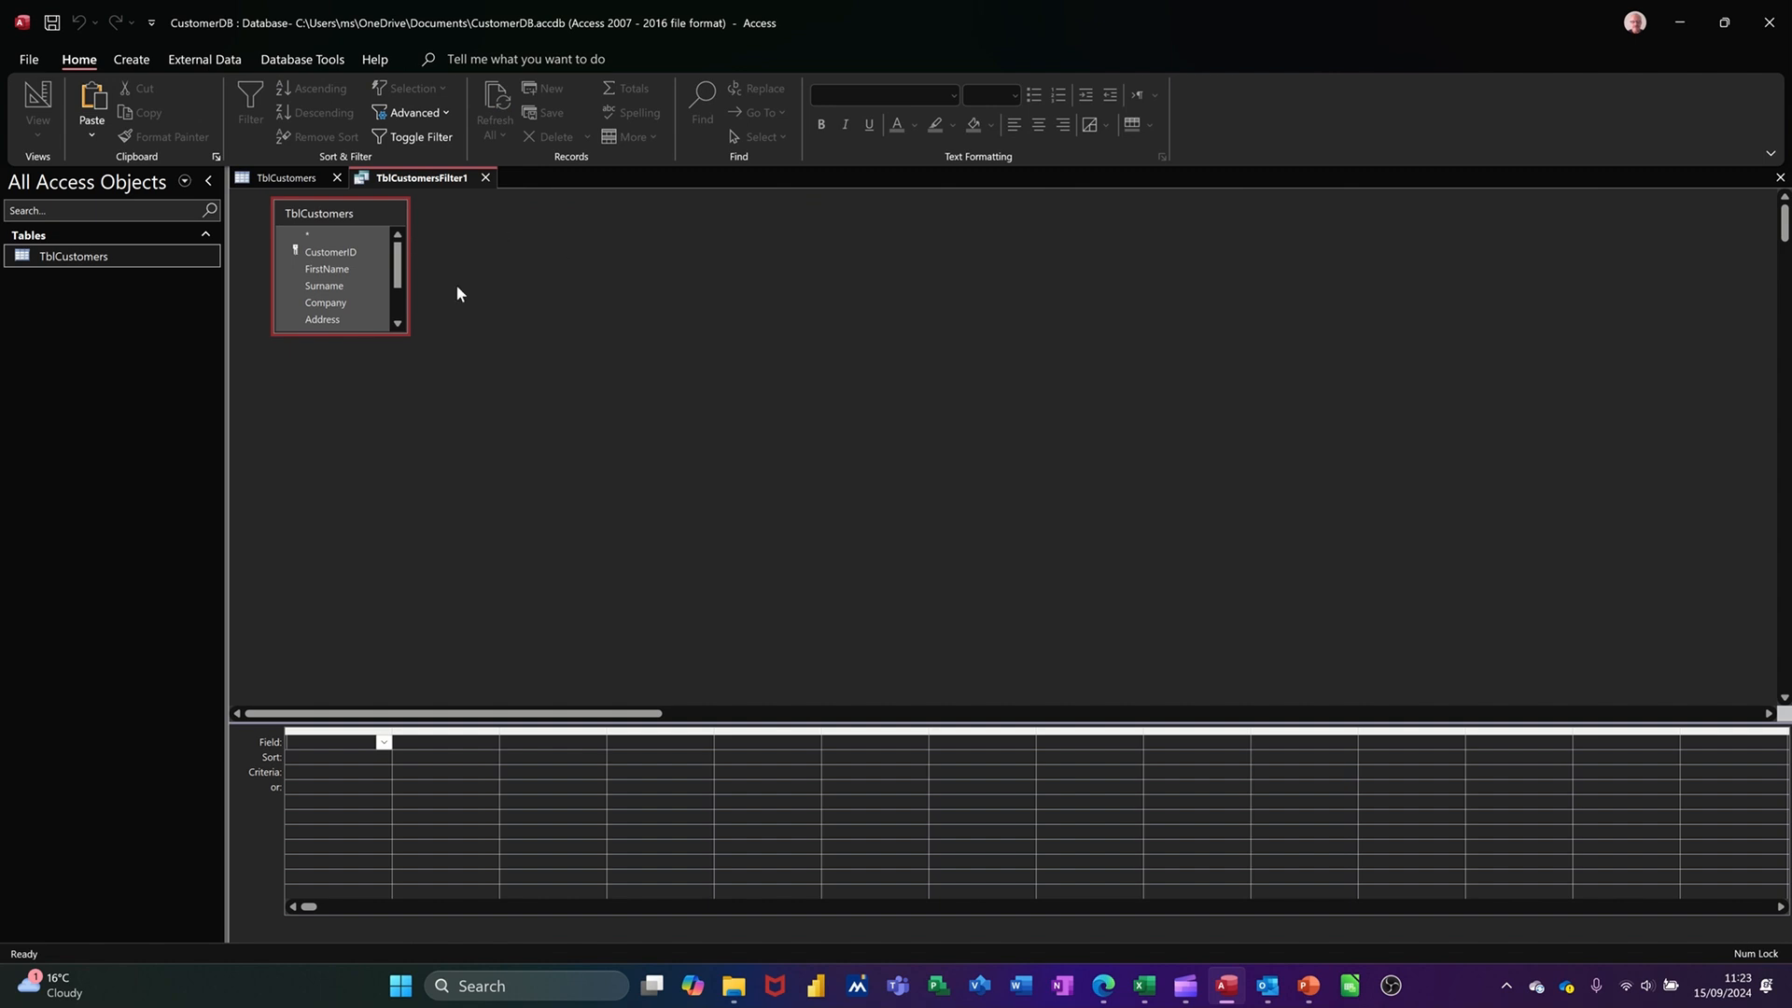
{"action": "double_click", "coordinate": [316, 233]}
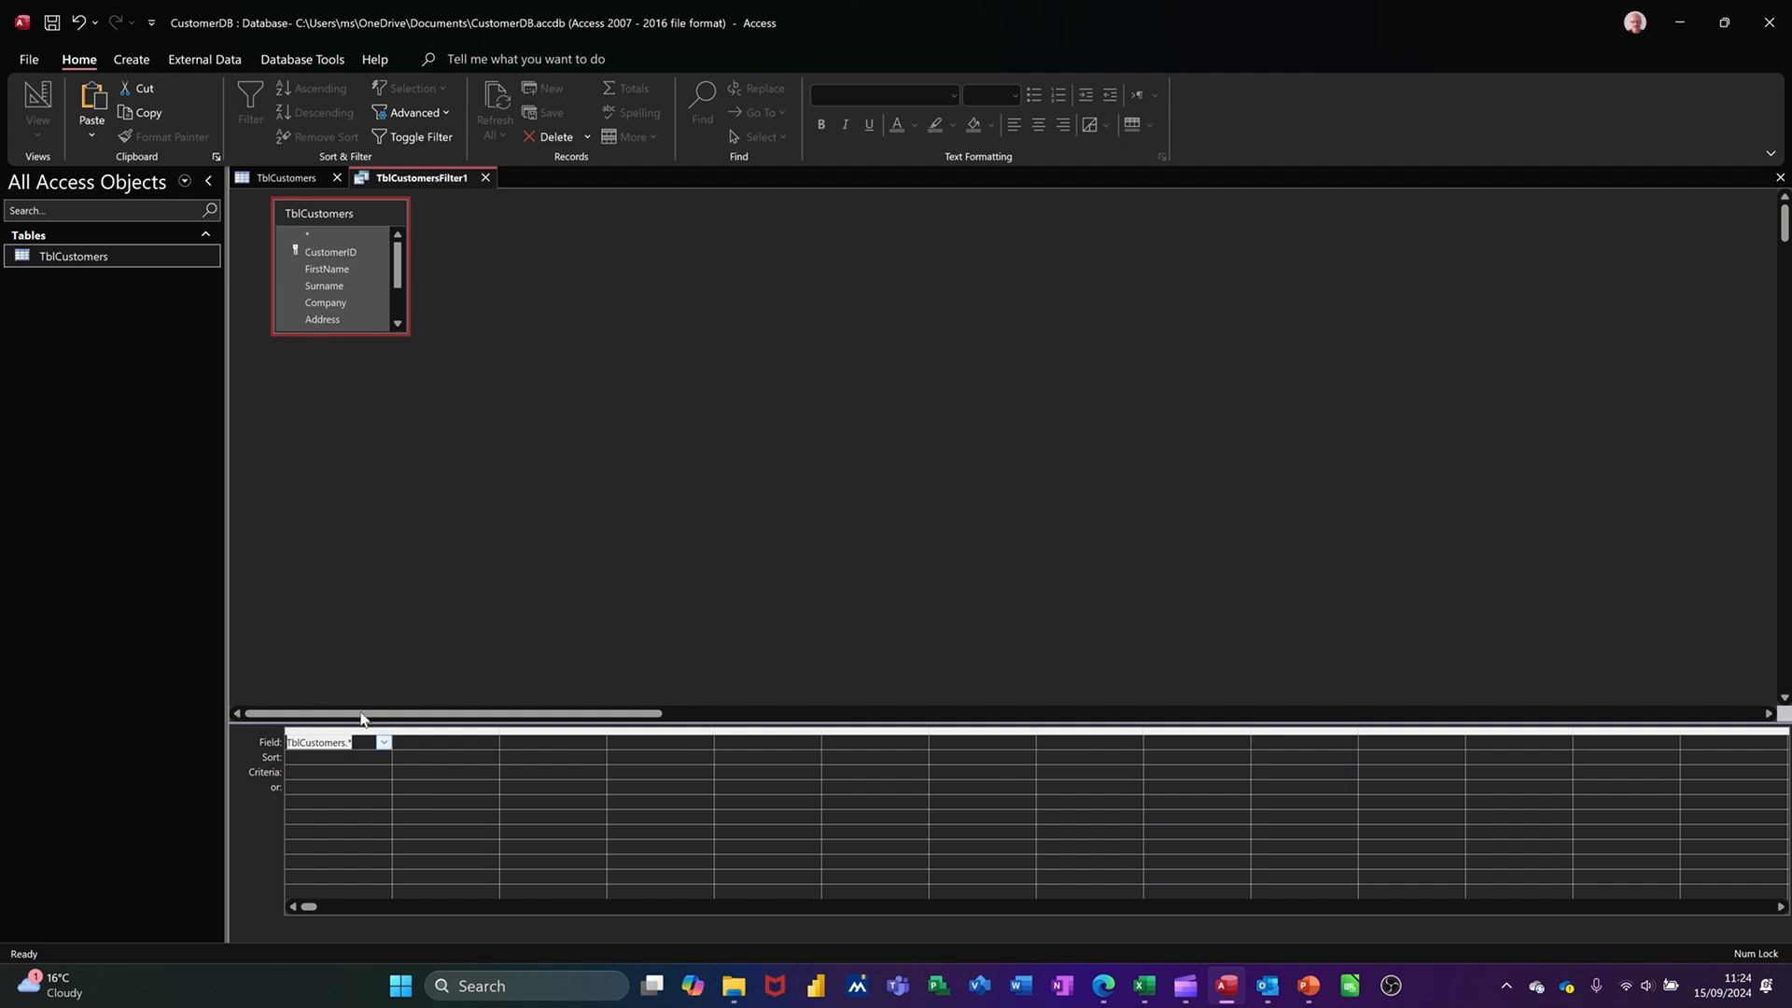
- Add the City field to the filter grid with the criterion Leeds and apply the filter
{"action": "left_click", "coordinate": [397, 323]}
{"action": "left_click", "coordinate": [398, 323]}
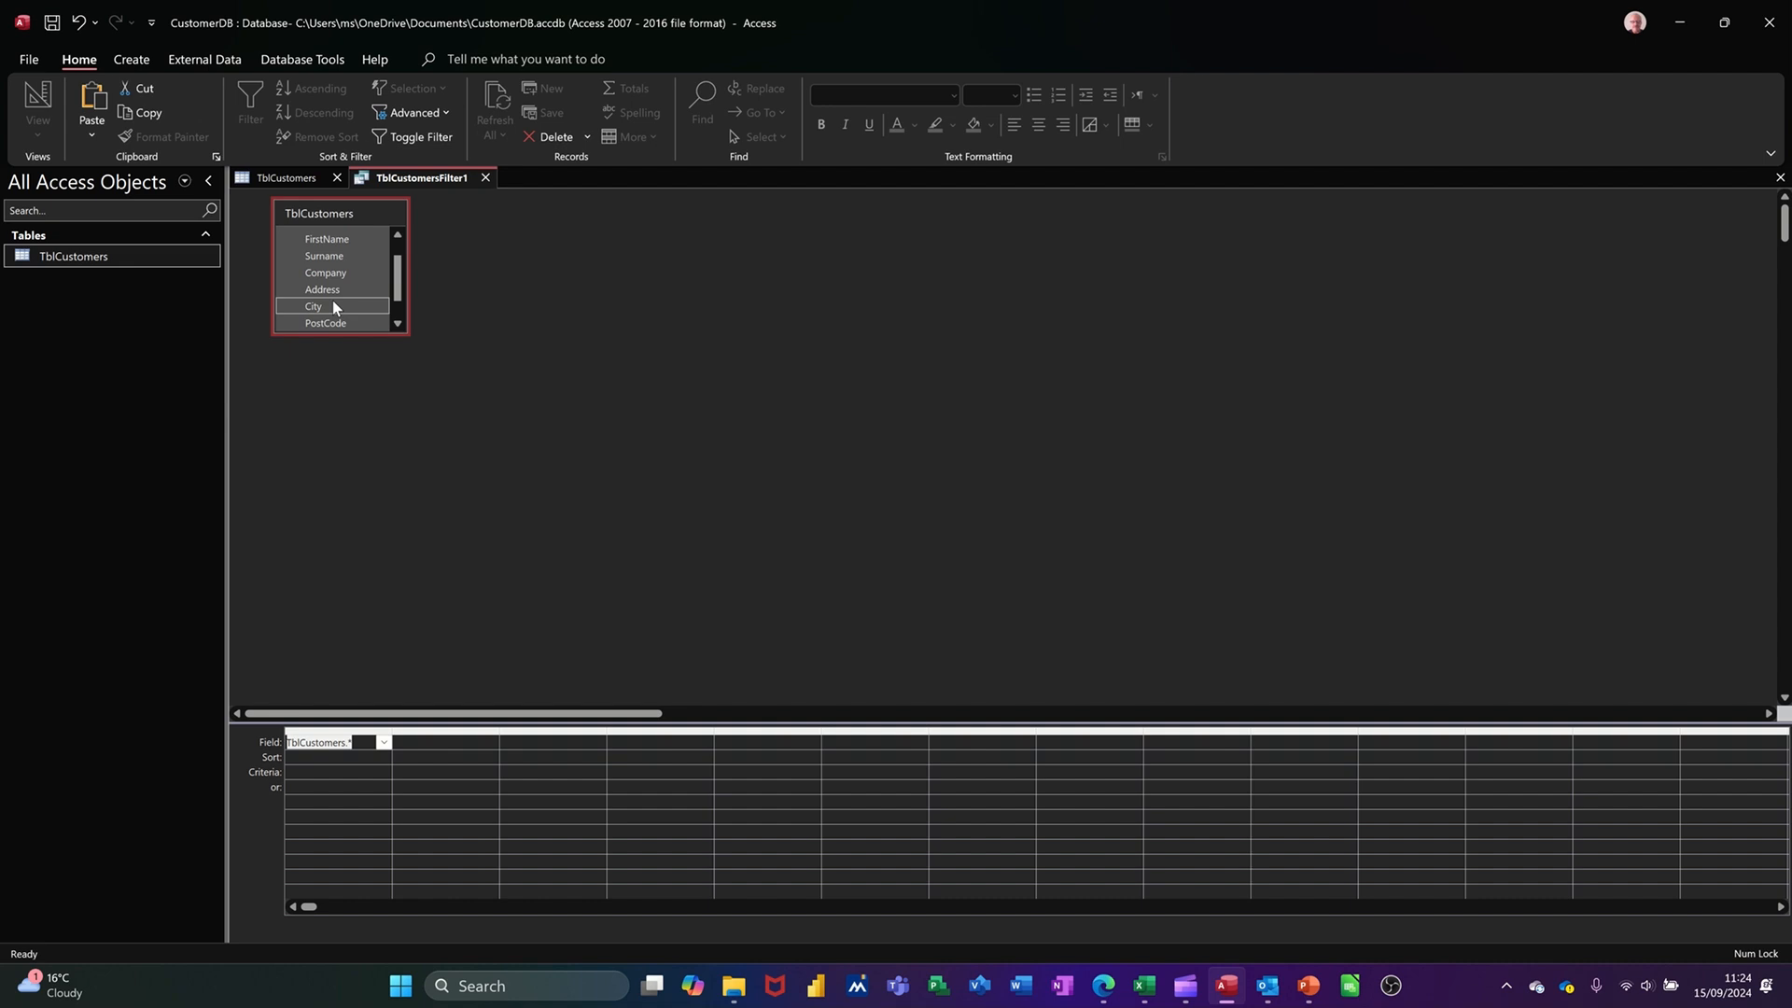
{"action": "double_click", "coordinate": [334, 304]}
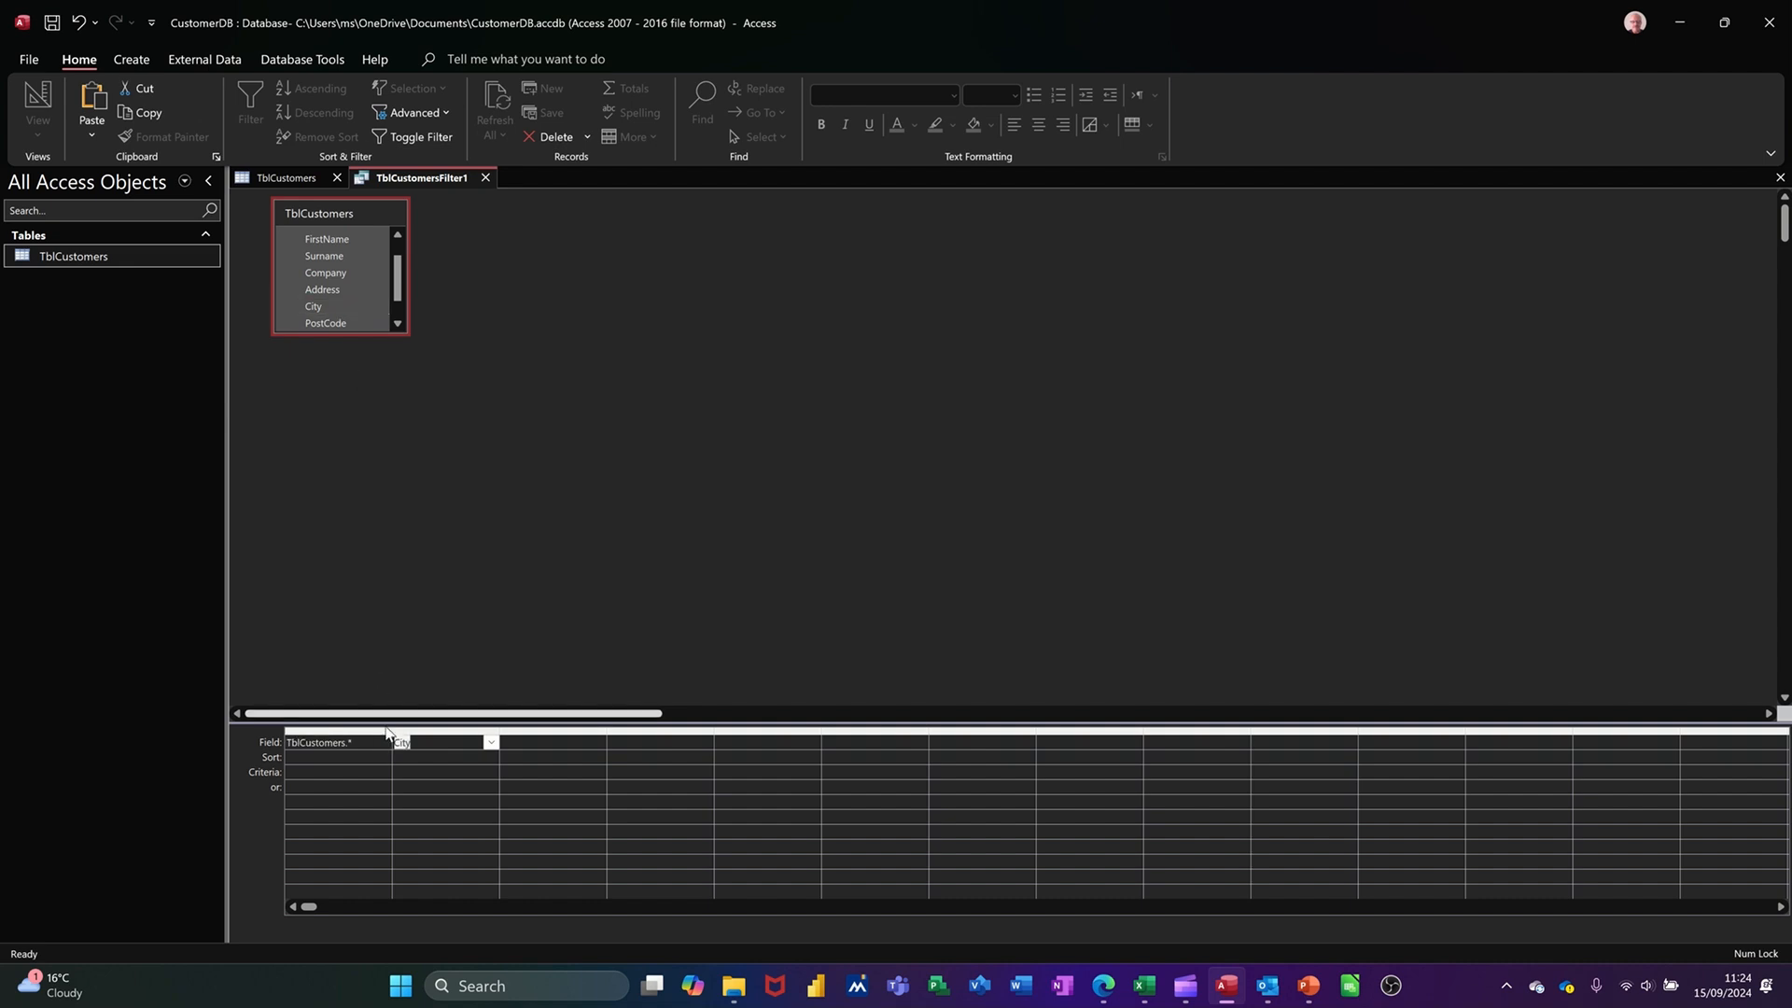
{"action": "left_click", "coordinate": [410, 777]}
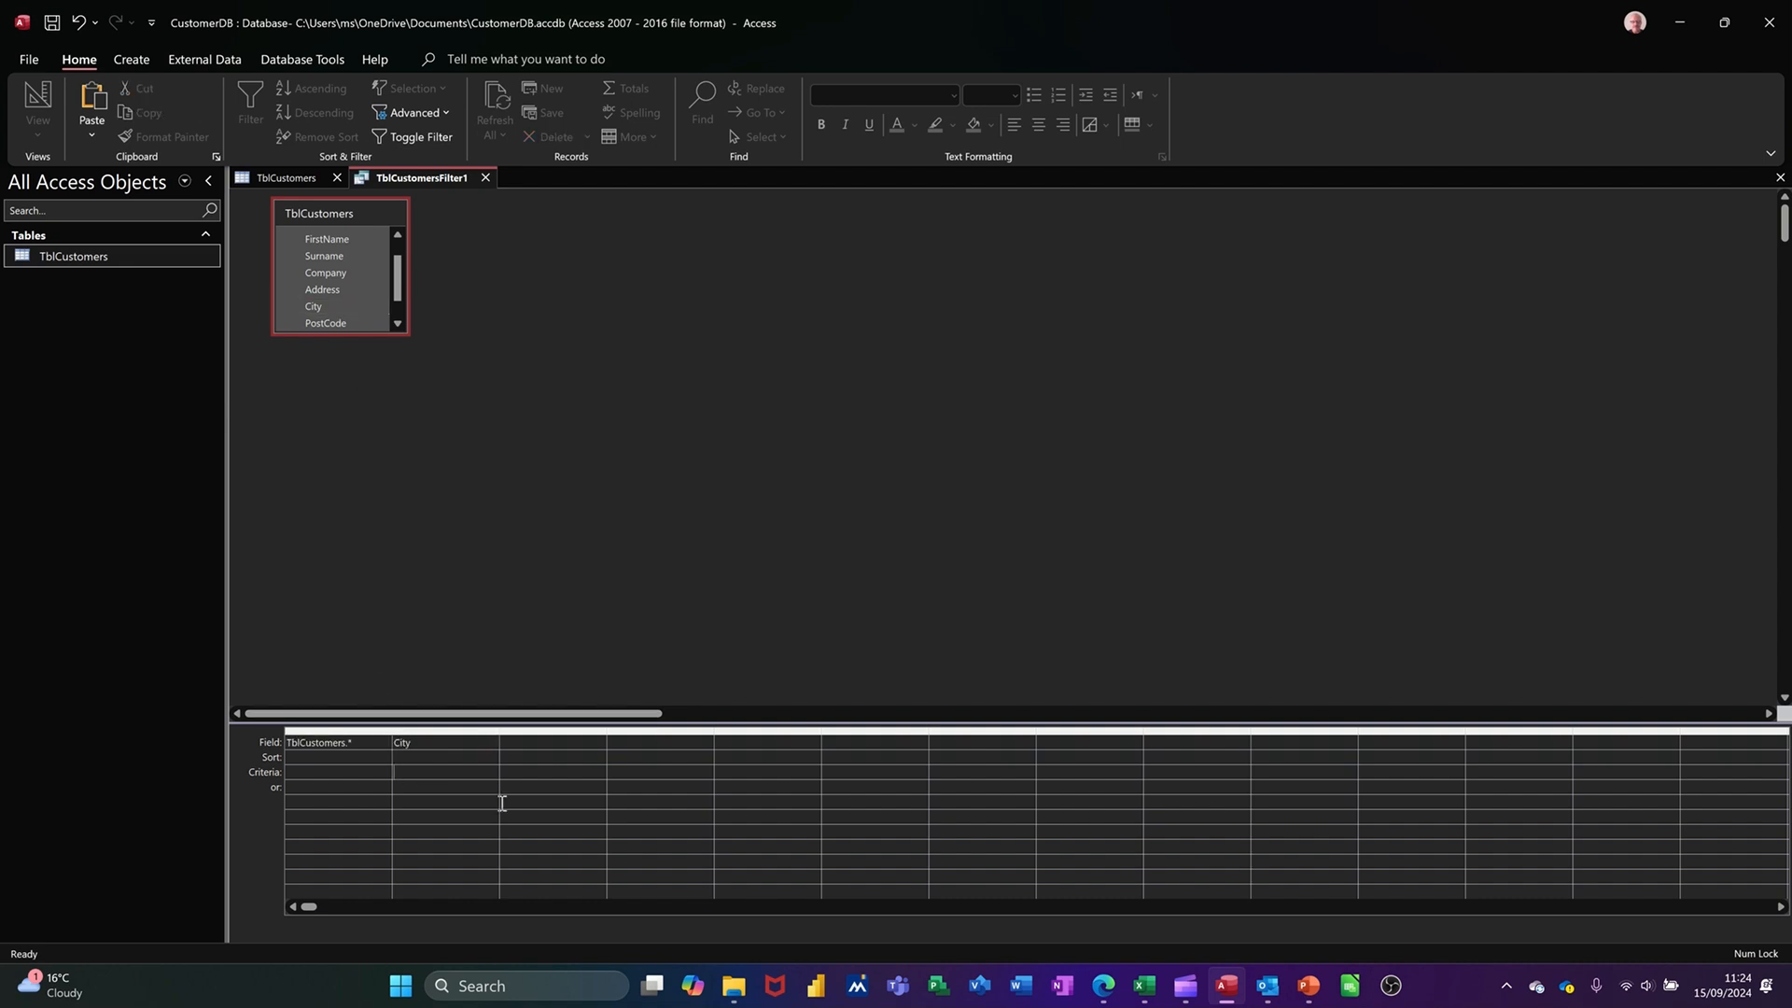
{"action": "type", "text": "Leeds"}
{"action": "left_click", "coordinate": [415, 132]}
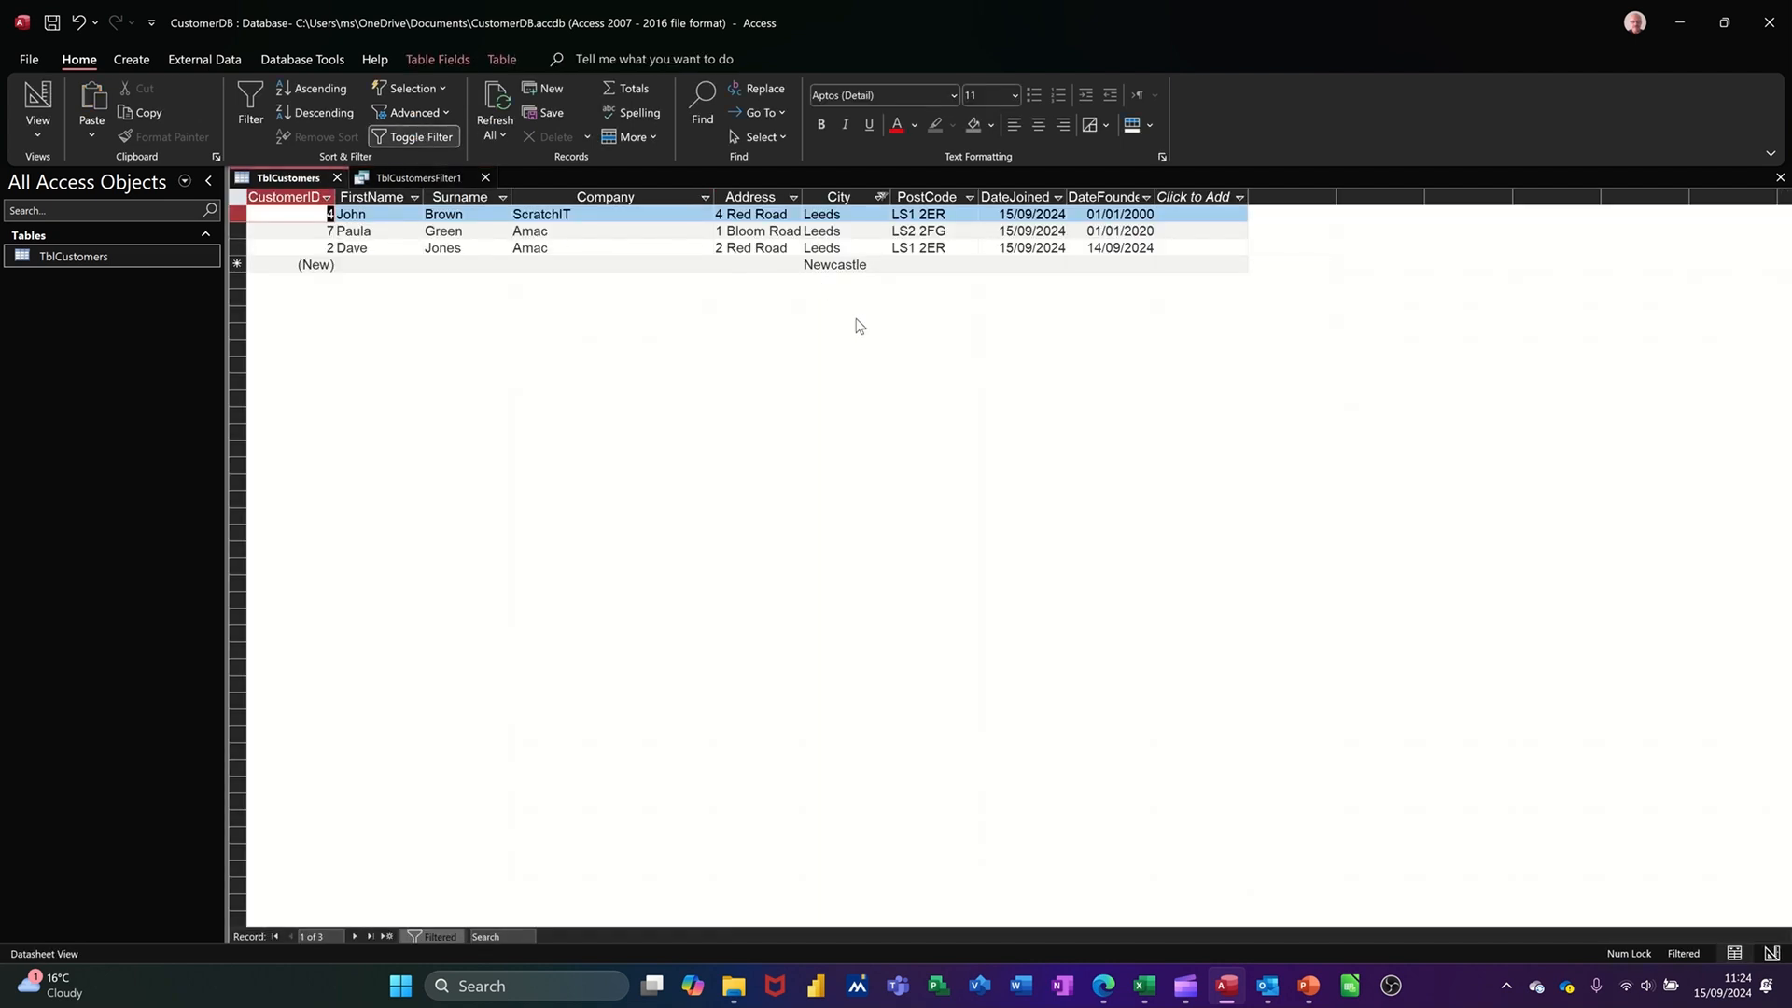
- Clear all filters and start a second Advanced Filter/Sort with all TblCustomers fields (*) in its grid
{"action": "left_click", "coordinate": [441, 114]}
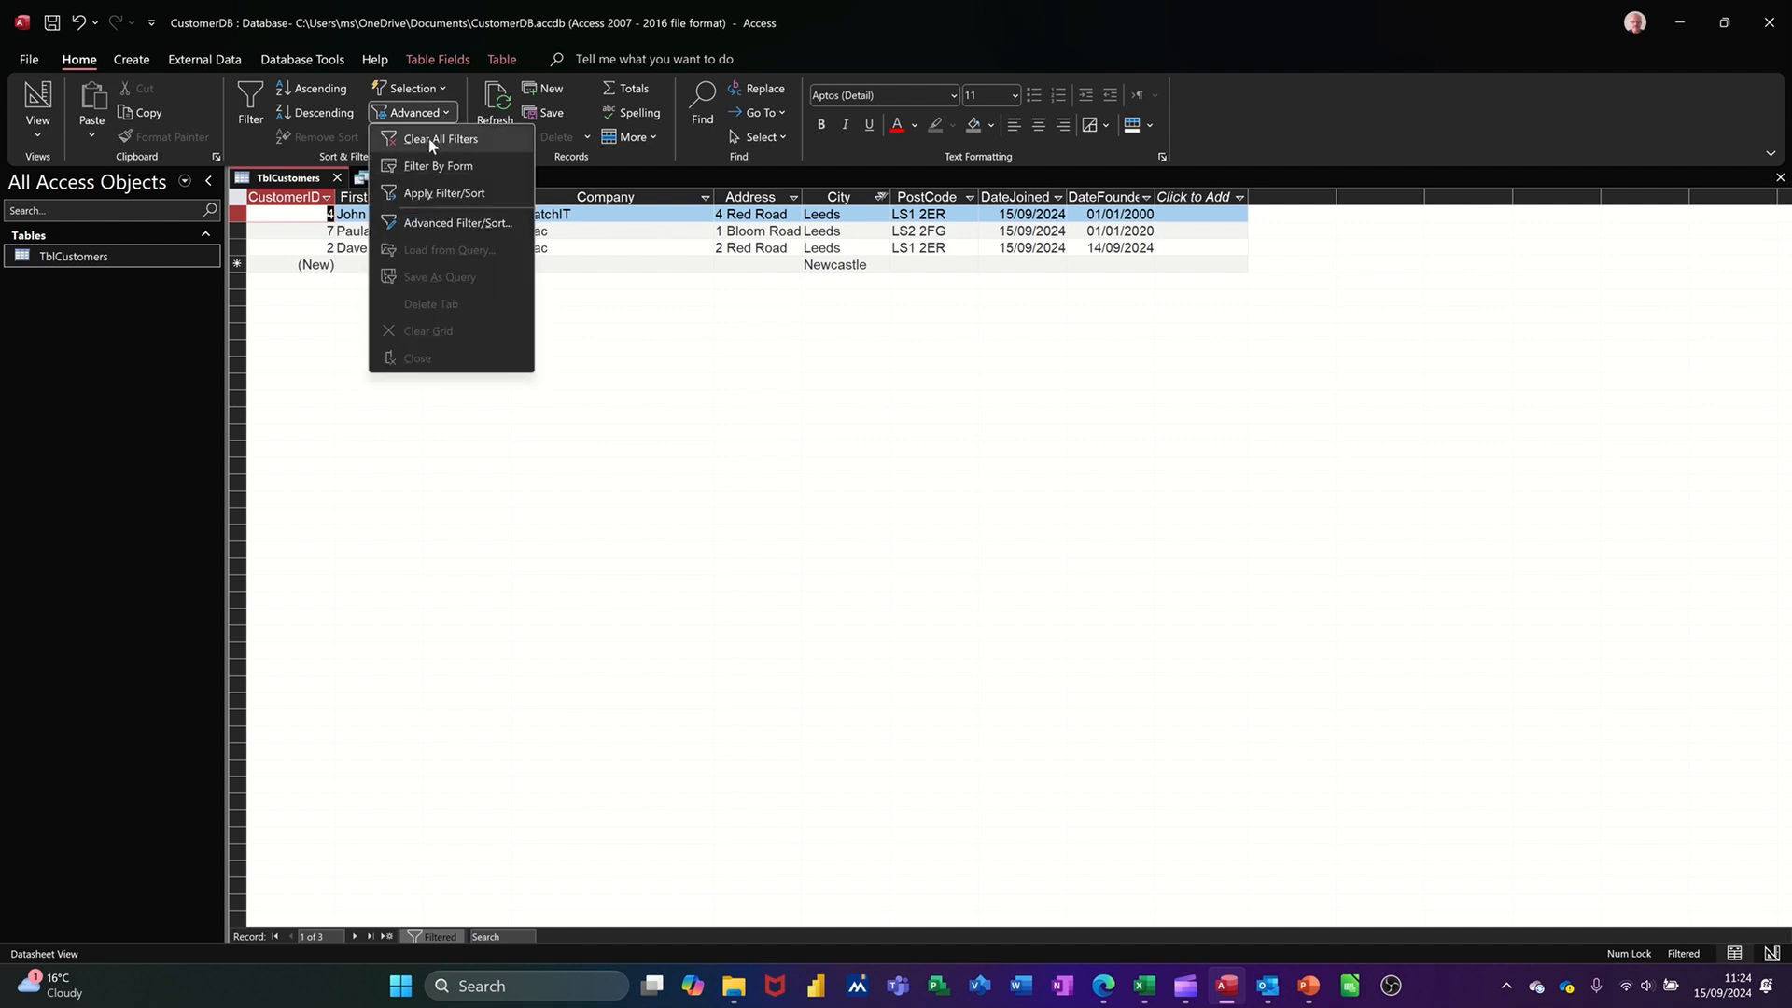
{"action": "left_click", "coordinate": [428, 138]}
{"action": "left_click", "coordinate": [450, 112]}
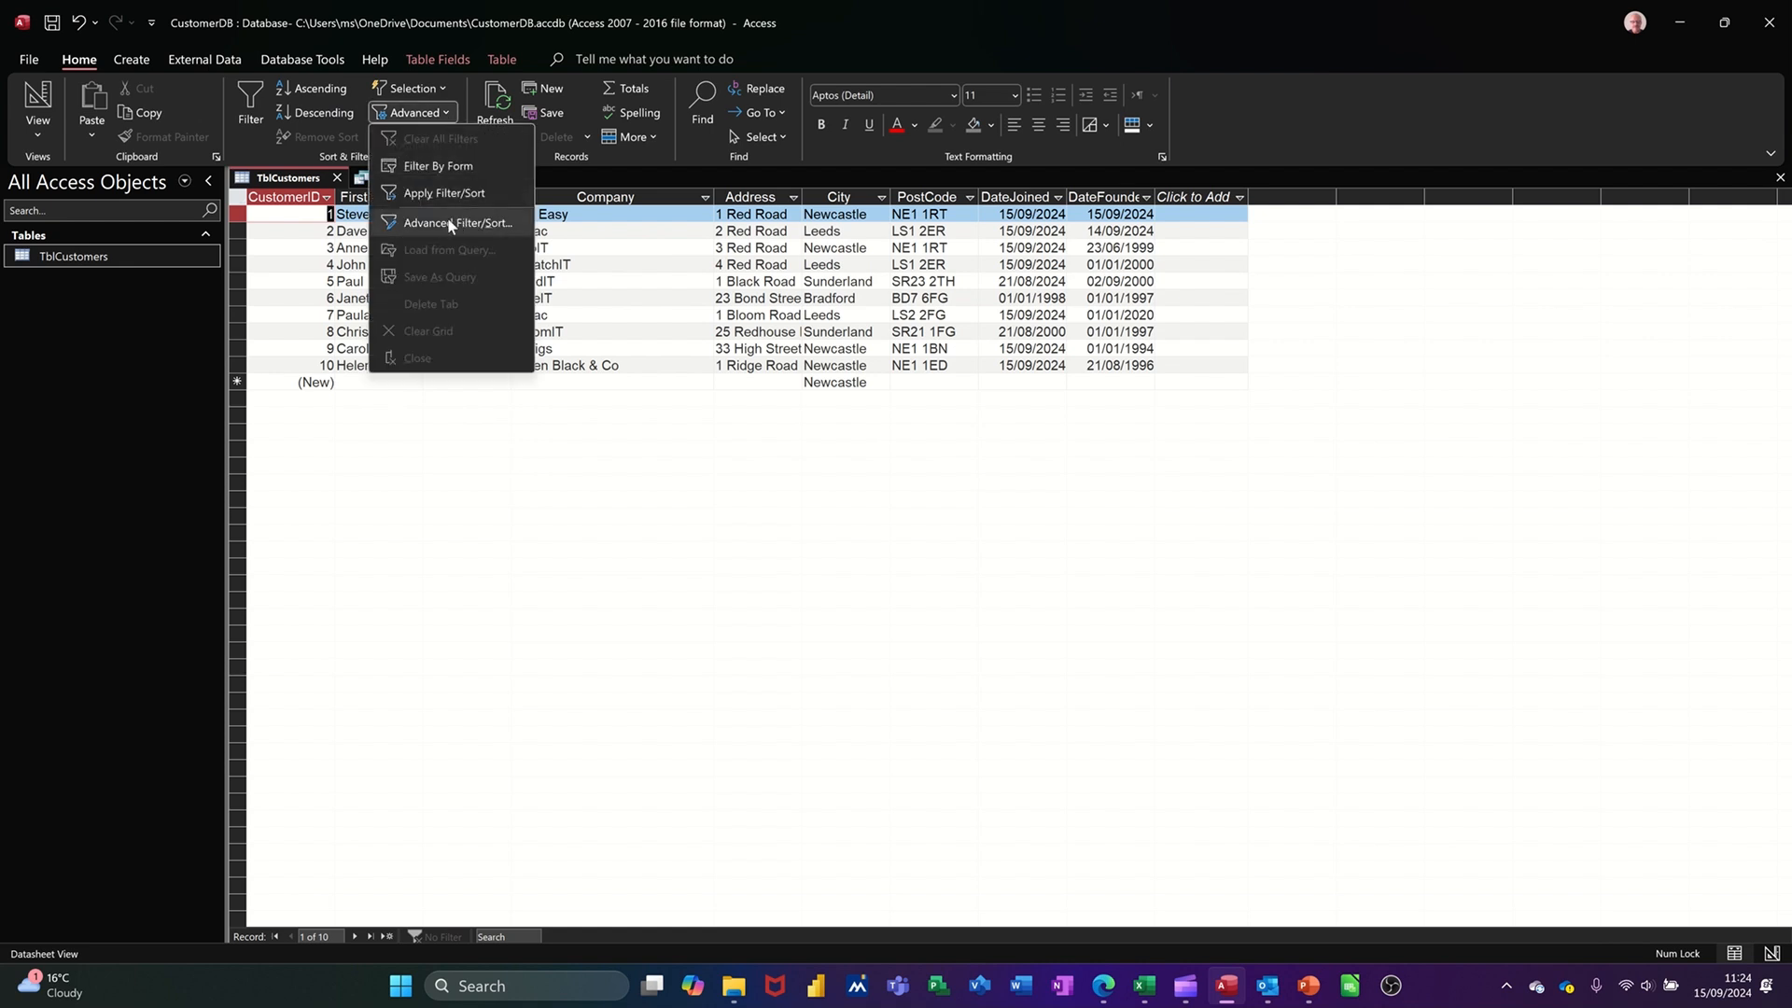
{"action": "left_click", "coordinate": [436, 223]}
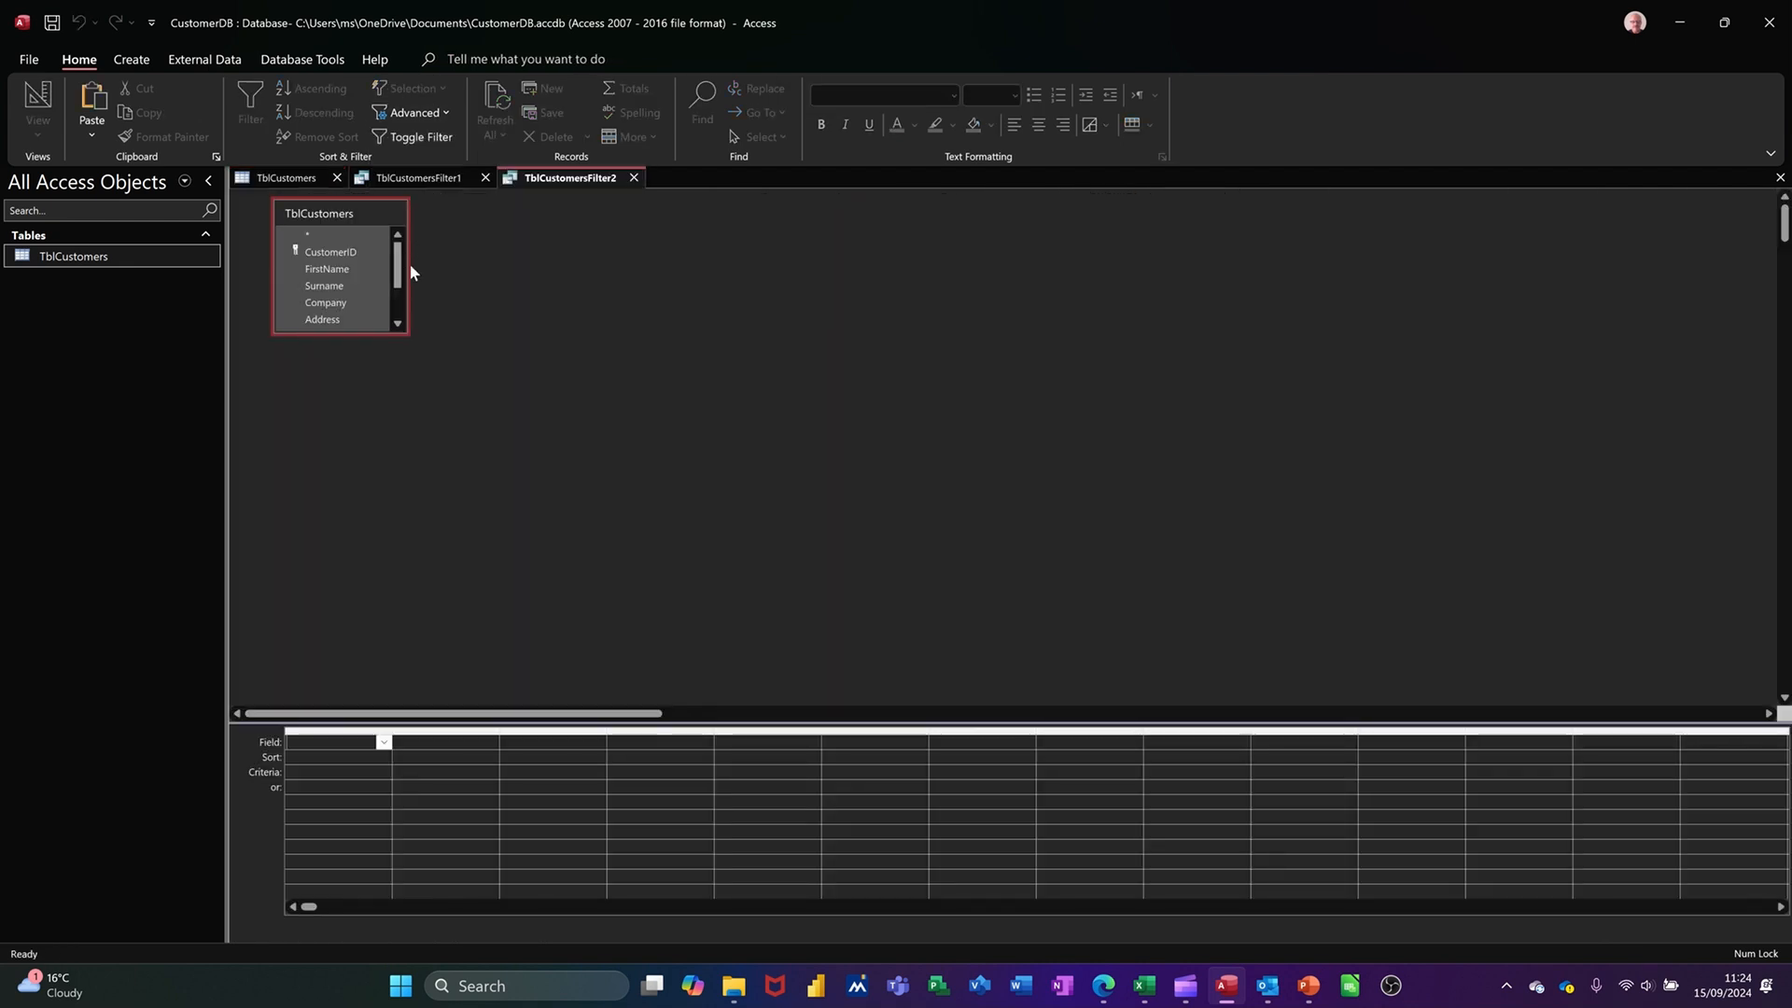
{"action": "double_click", "coordinate": [321, 237]}
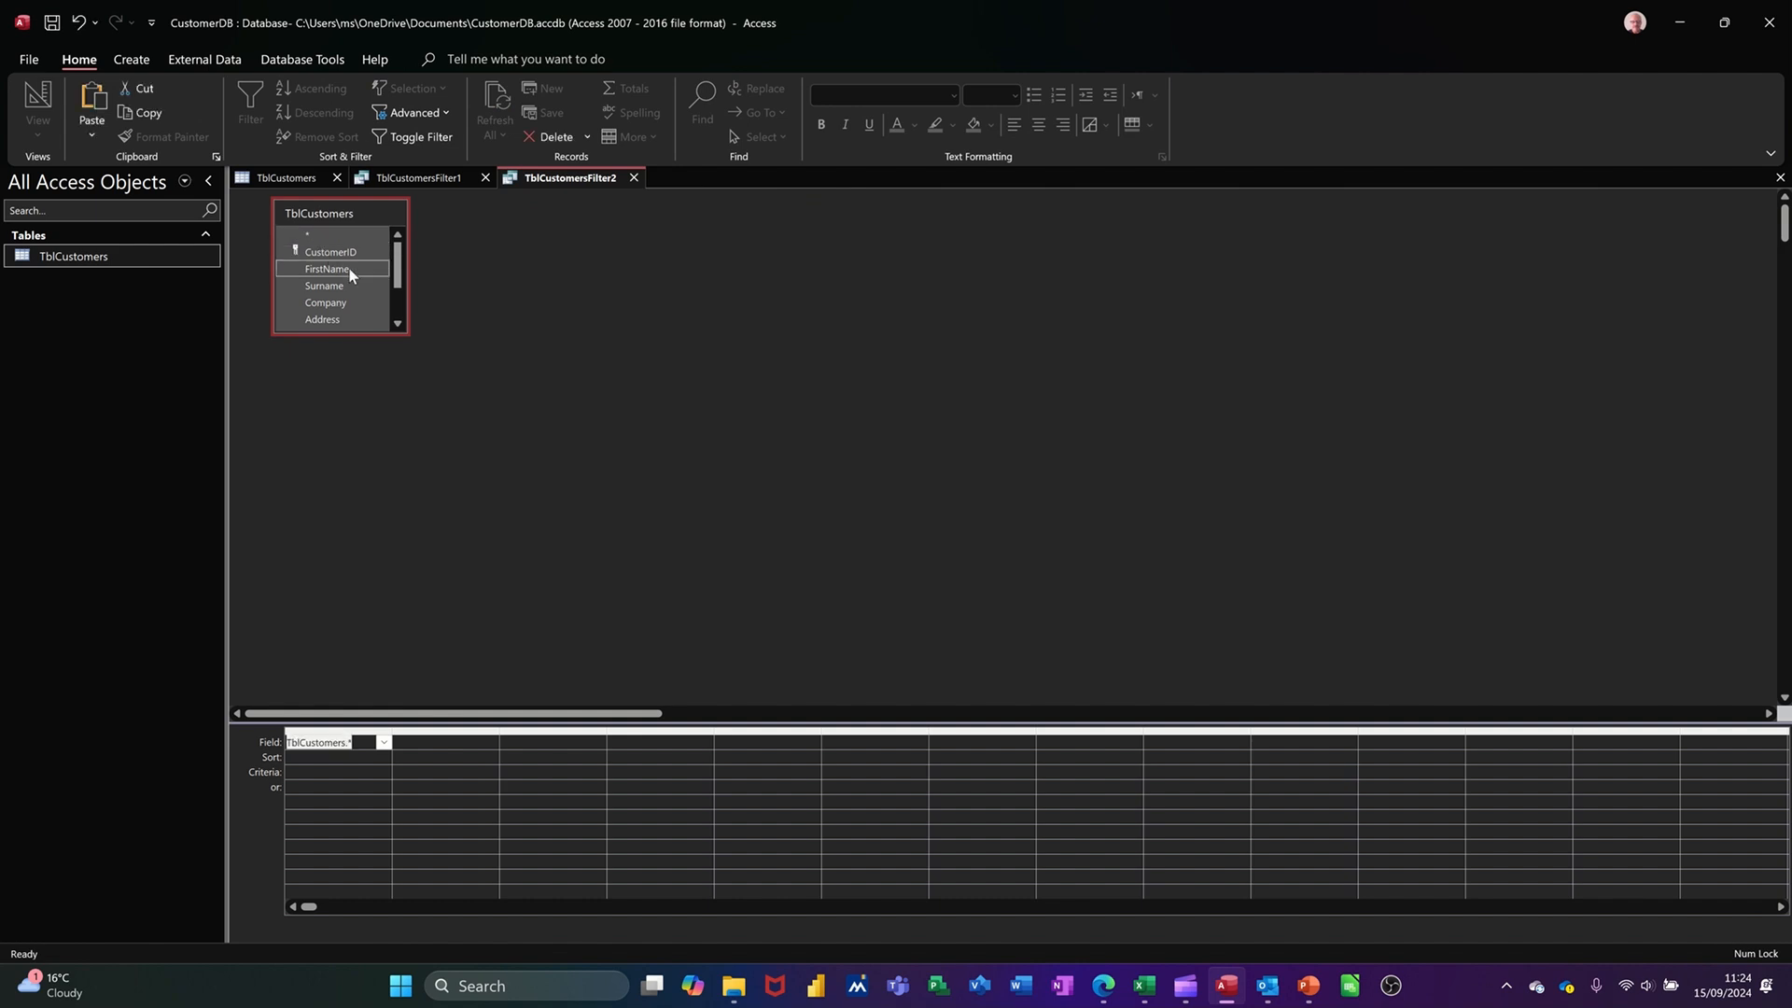
- Add the City field to the second filter's grid and enter Leeds as its criterion
{"action": "left_click", "coordinate": [398, 325]}
{"action": "double_click", "coordinate": [351, 319]}
{"action": "left_click", "coordinate": [416, 771]}
{"action": "type", "text": "Leeds"}
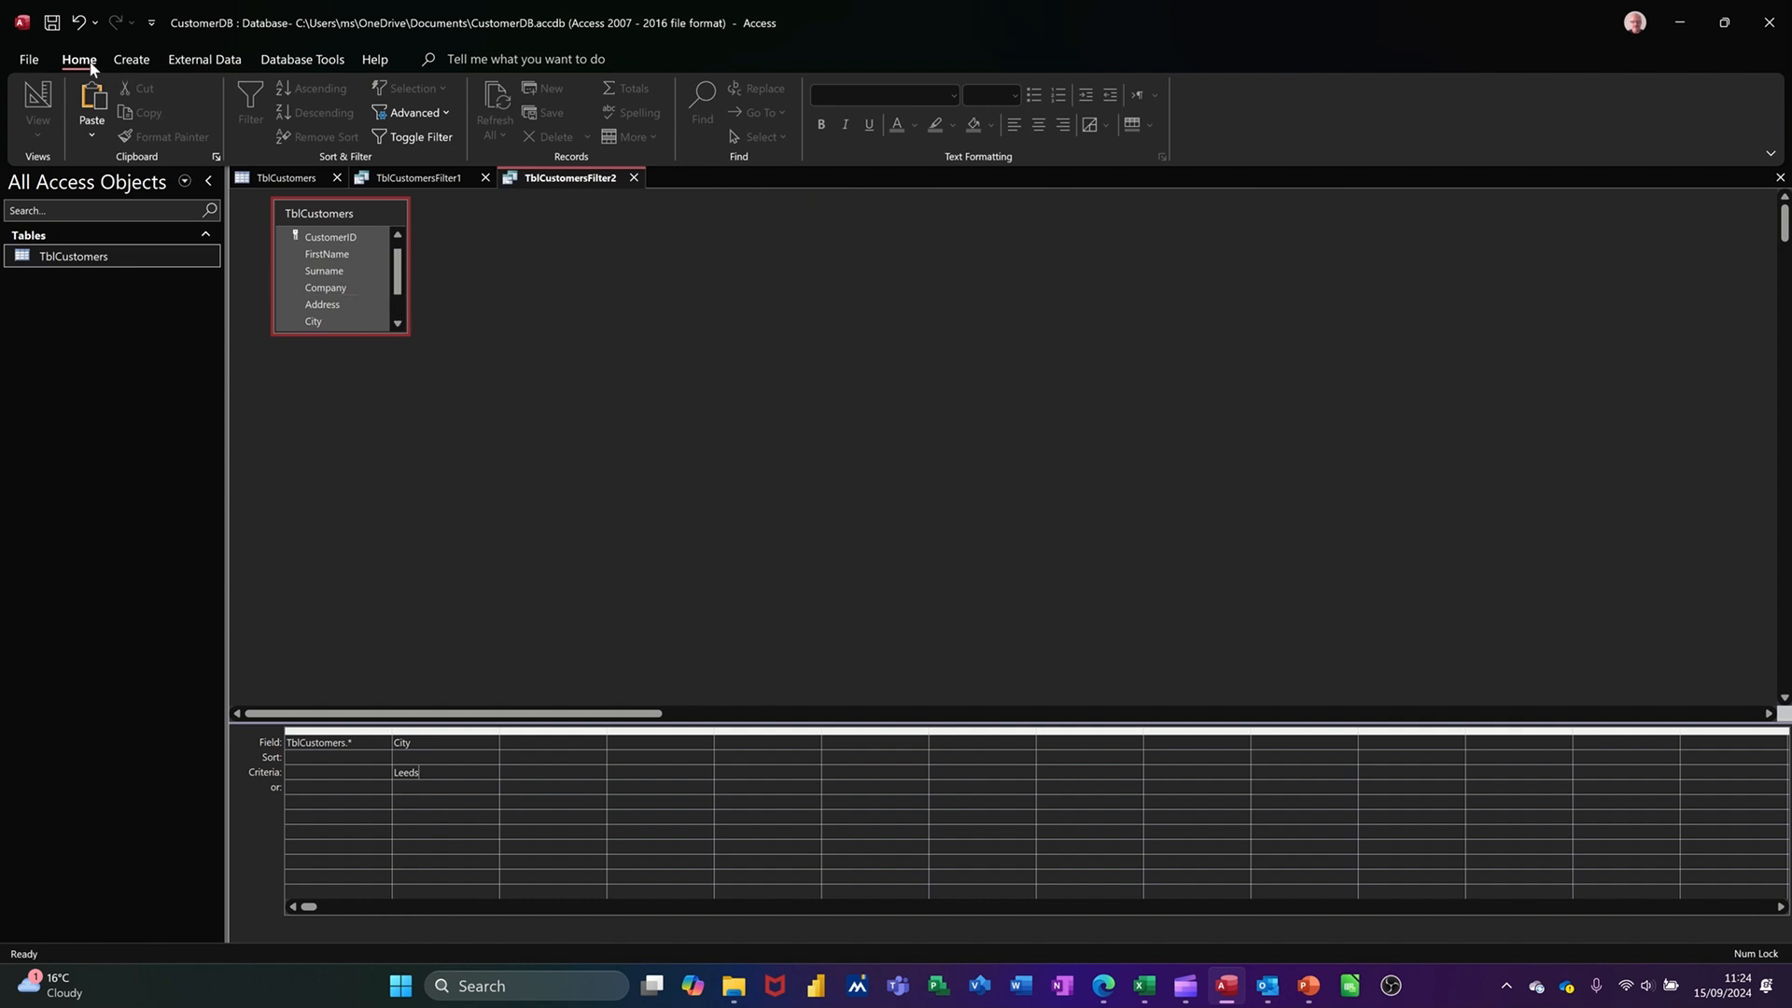
- View the option to save the filter as a query, cancel it, and close both advanced filter designs
{"action": "left_click", "coordinate": [56, 24]}
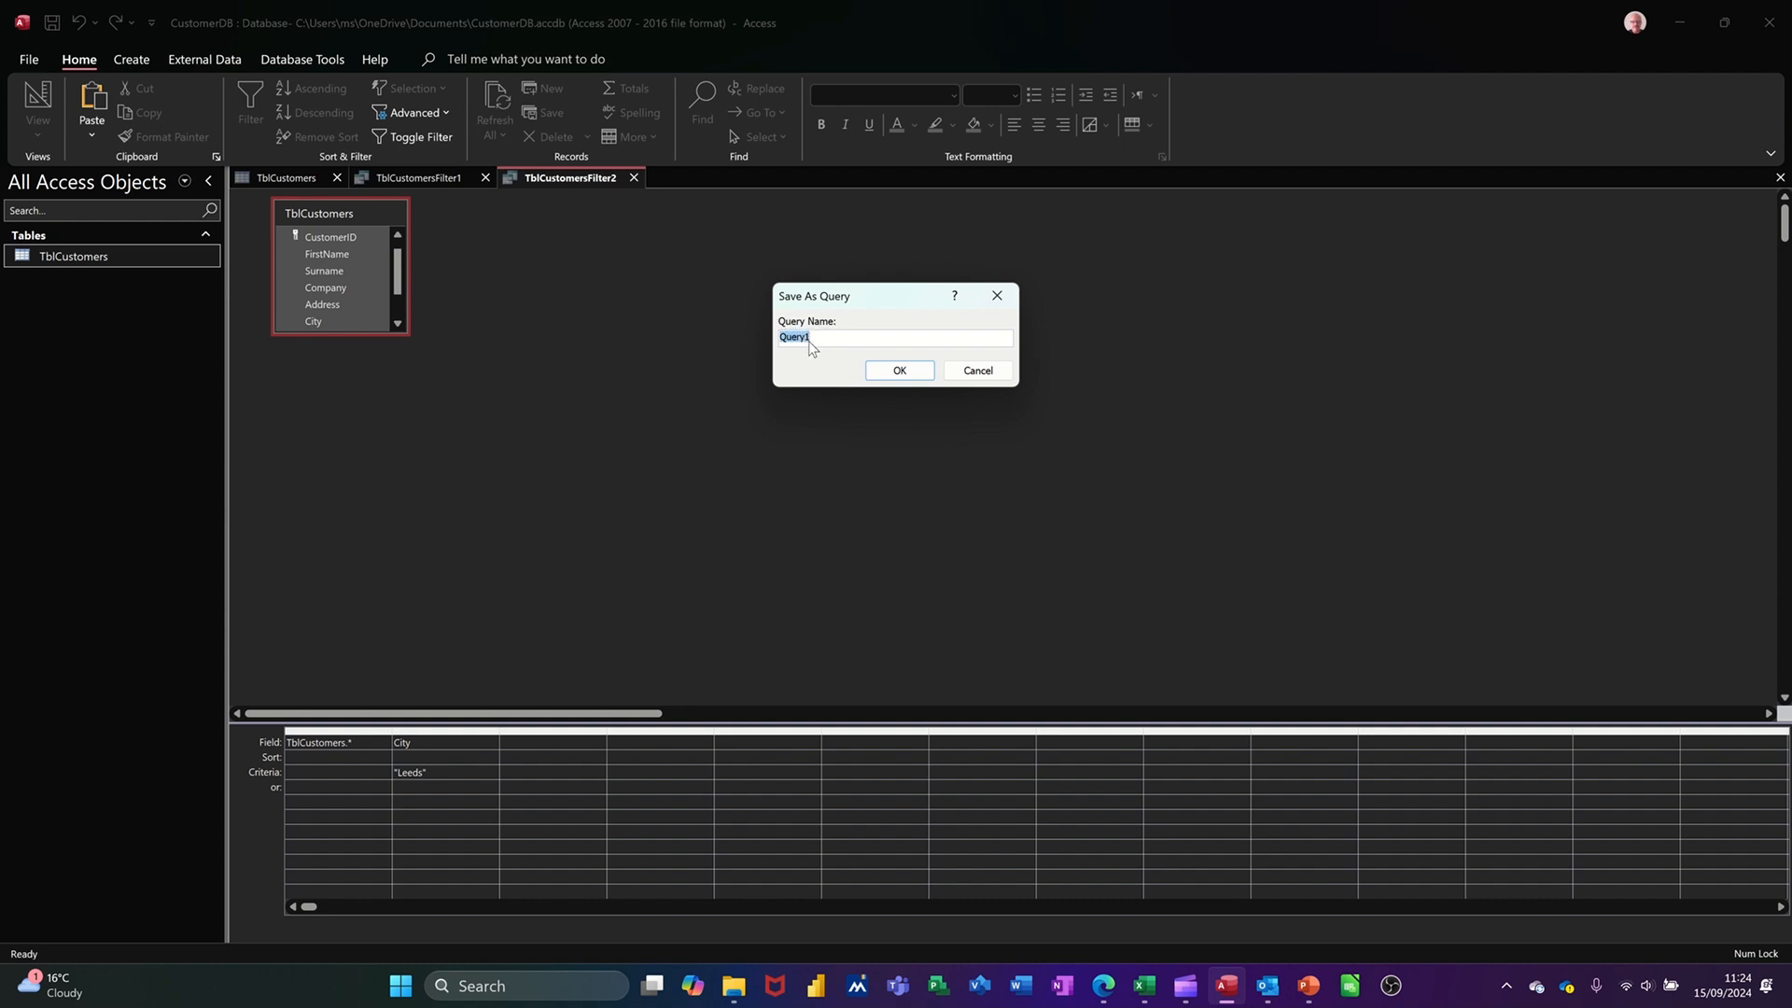
{"action": "left_click", "coordinate": [945, 367]}
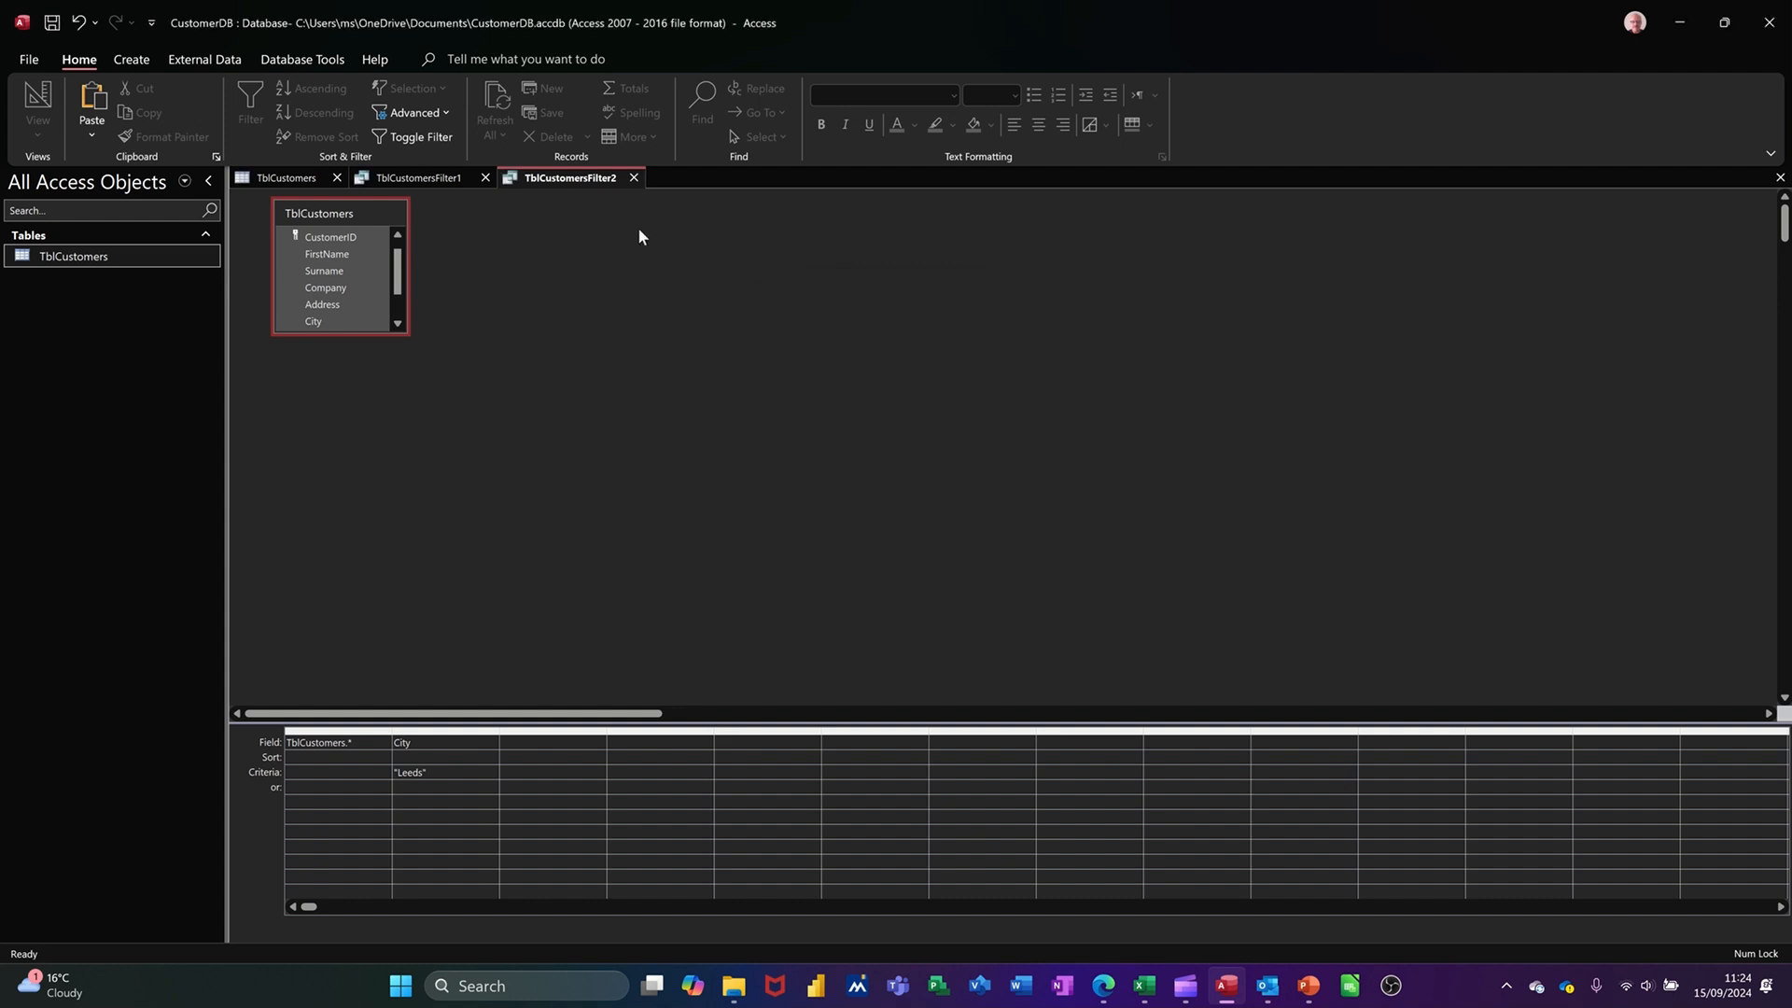
{"action": "left_click", "coordinate": [638, 177]}
{"action": "left_click", "coordinate": [449, 180]}
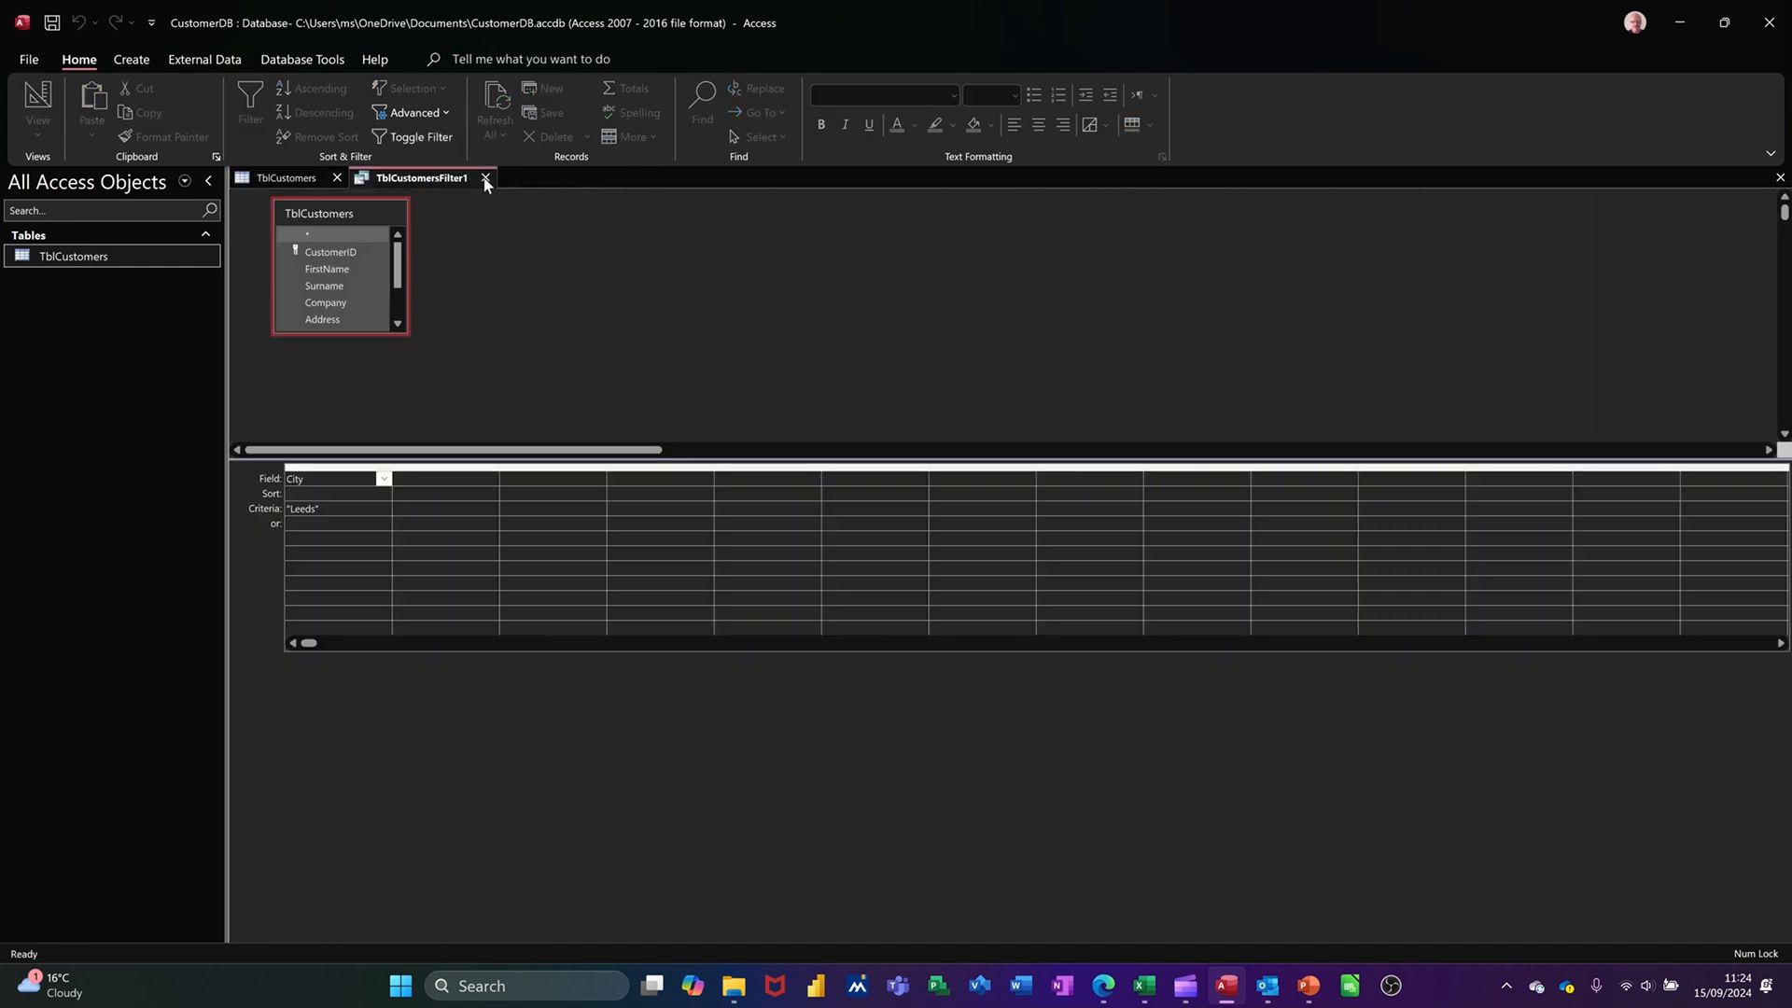
{"action": "left_click", "coordinate": [484, 178]}
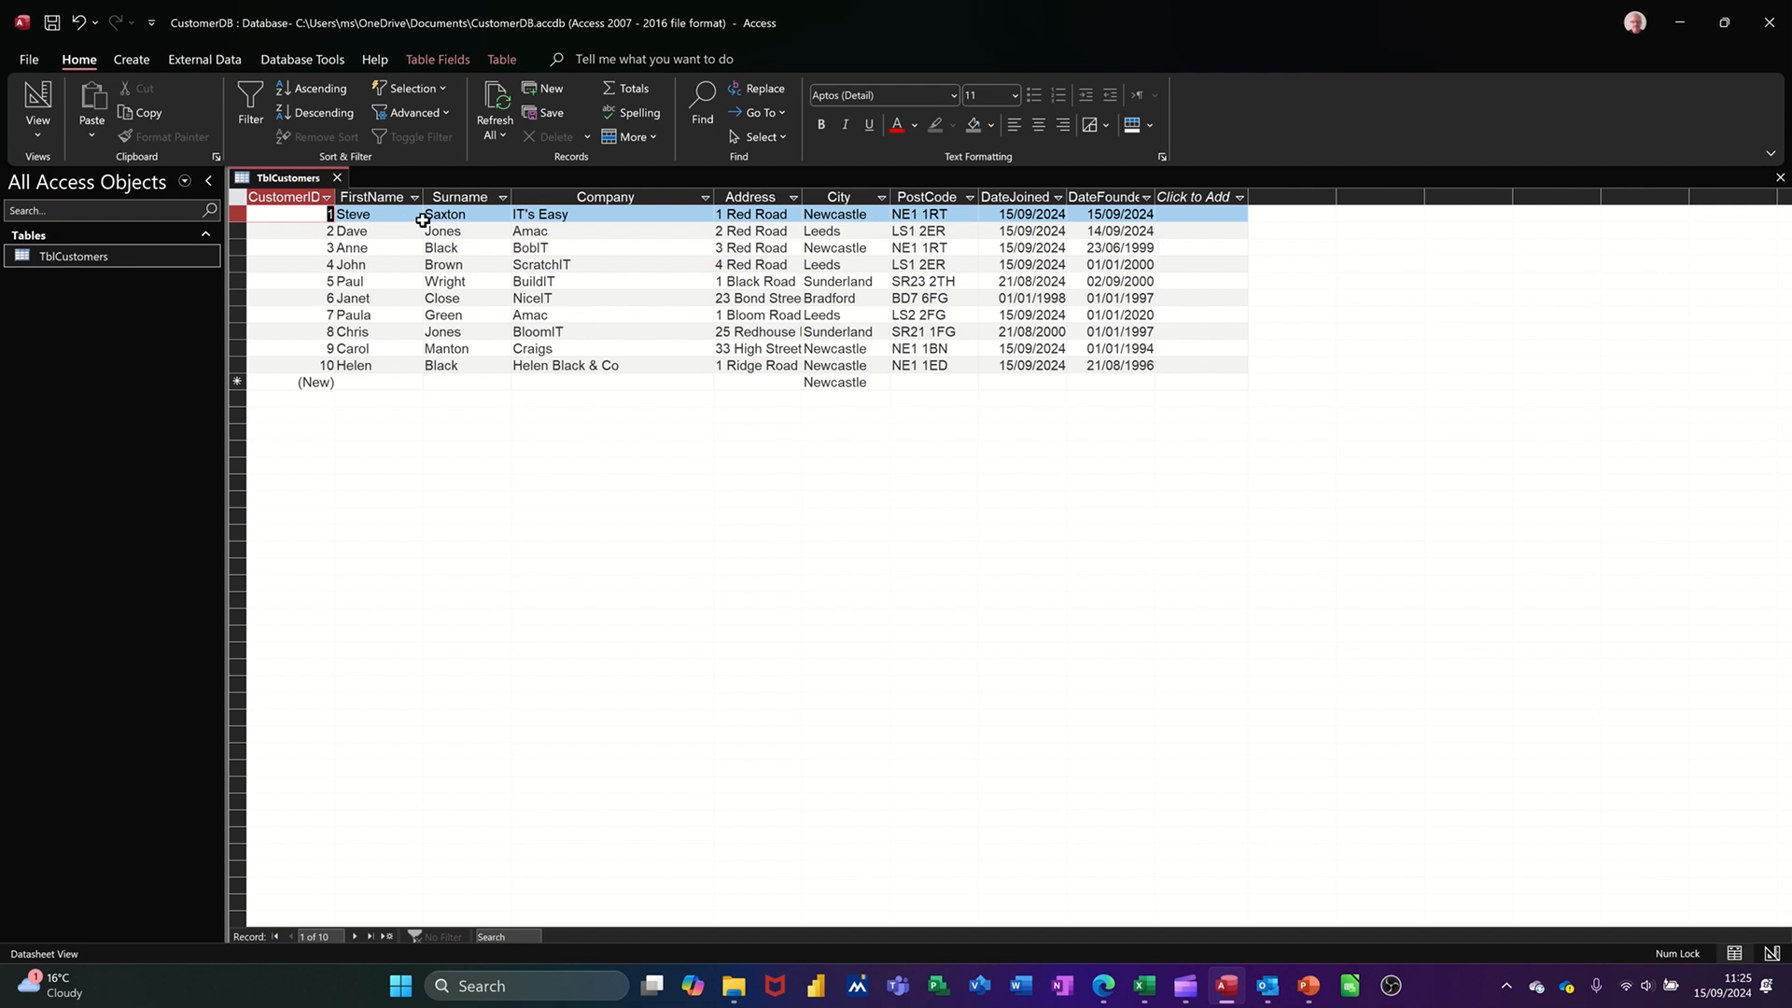
- Sort the customer records by Company in ascending order and select the second record's City value
{"action": "left_click", "coordinate": [595, 213]}
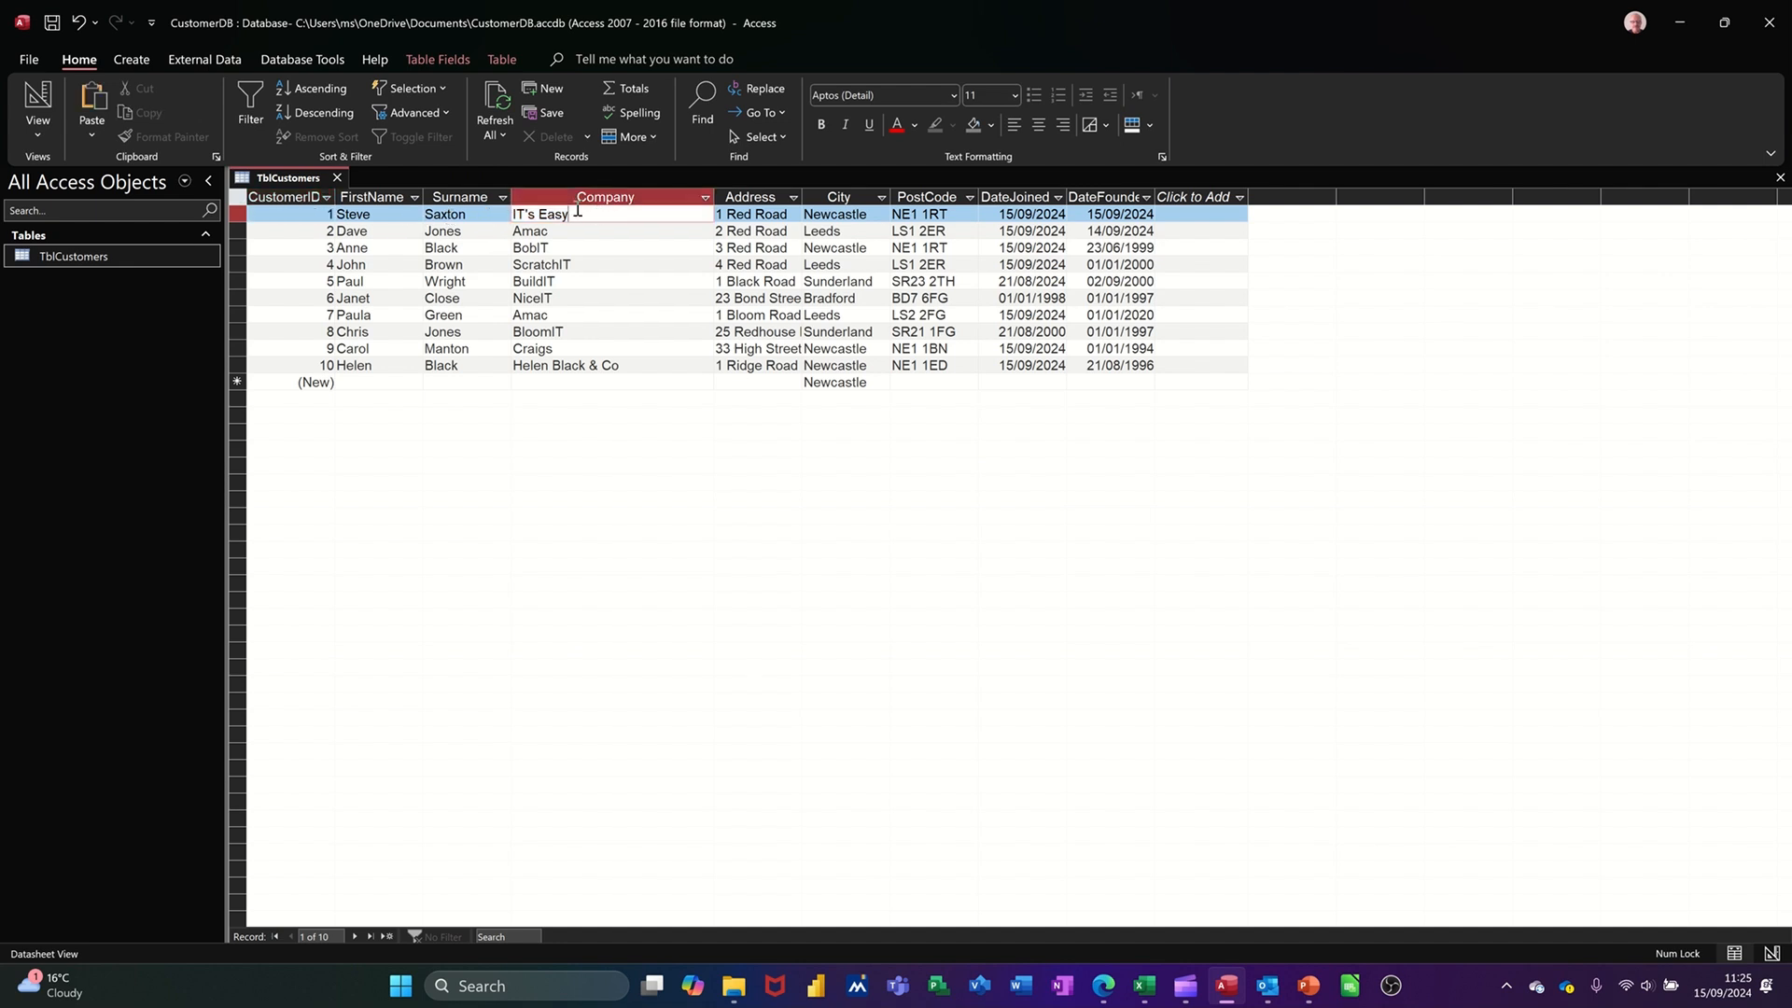
{"action": "left_click", "coordinate": [320, 88]}
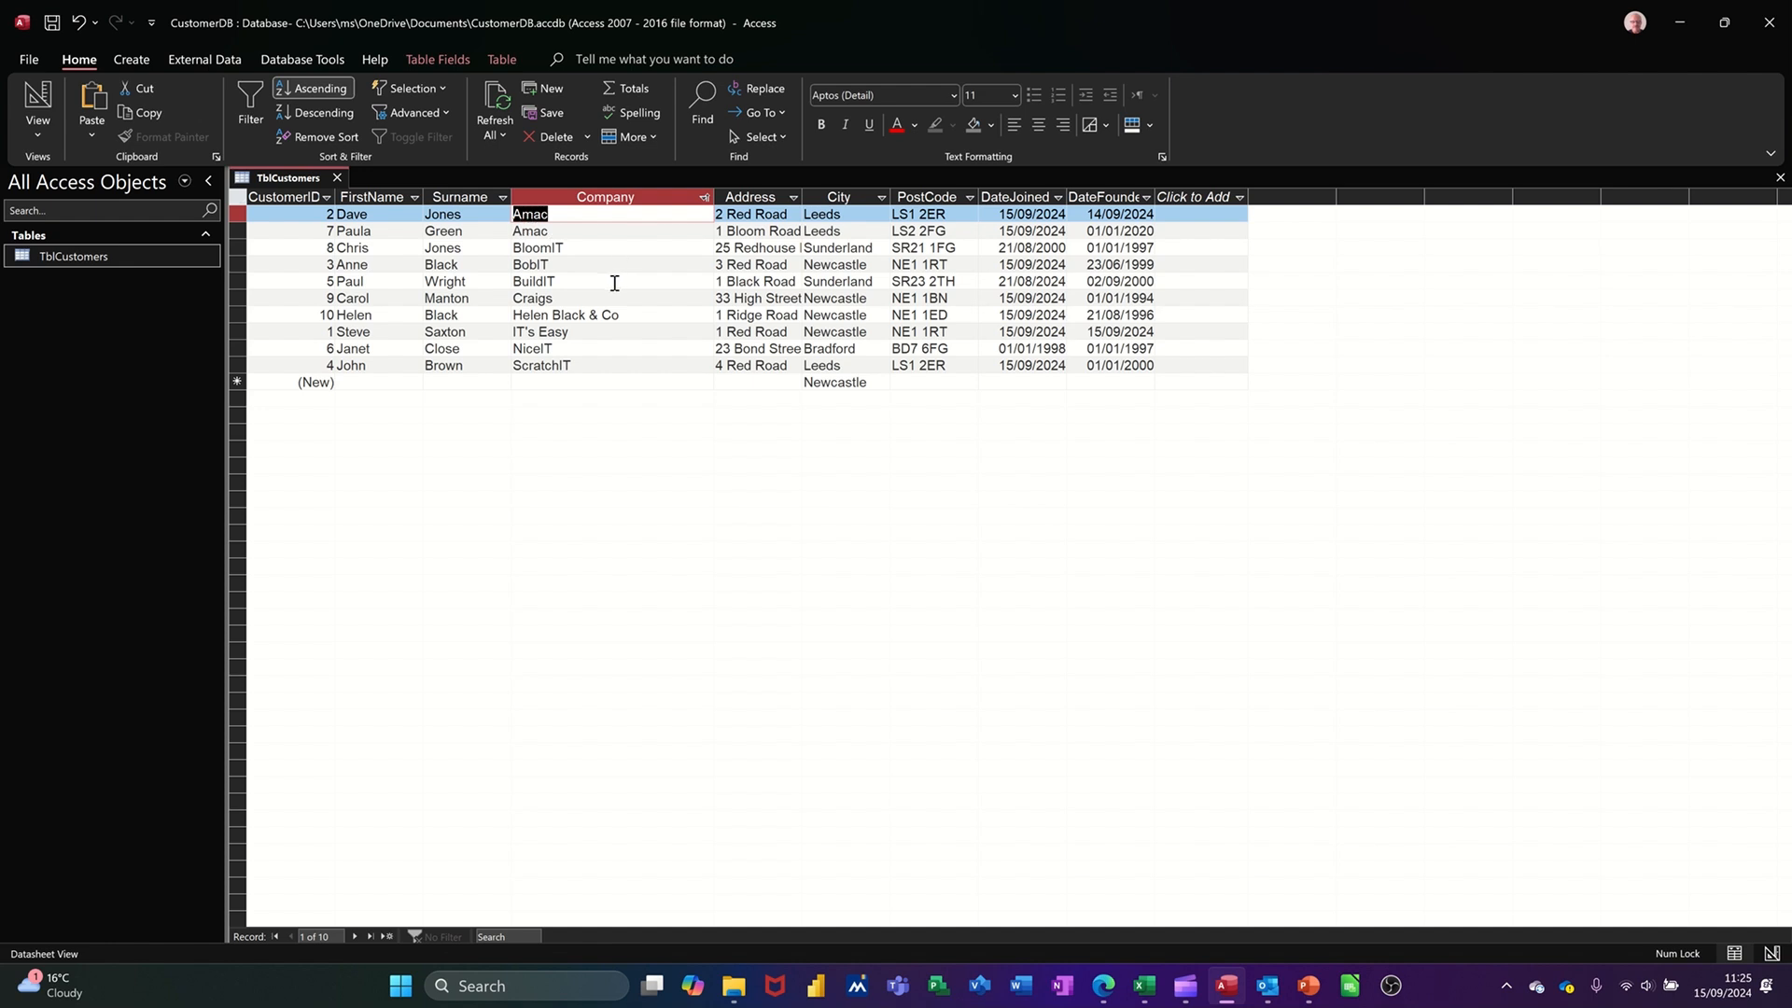
{"action": "left_click", "coordinate": [857, 228]}
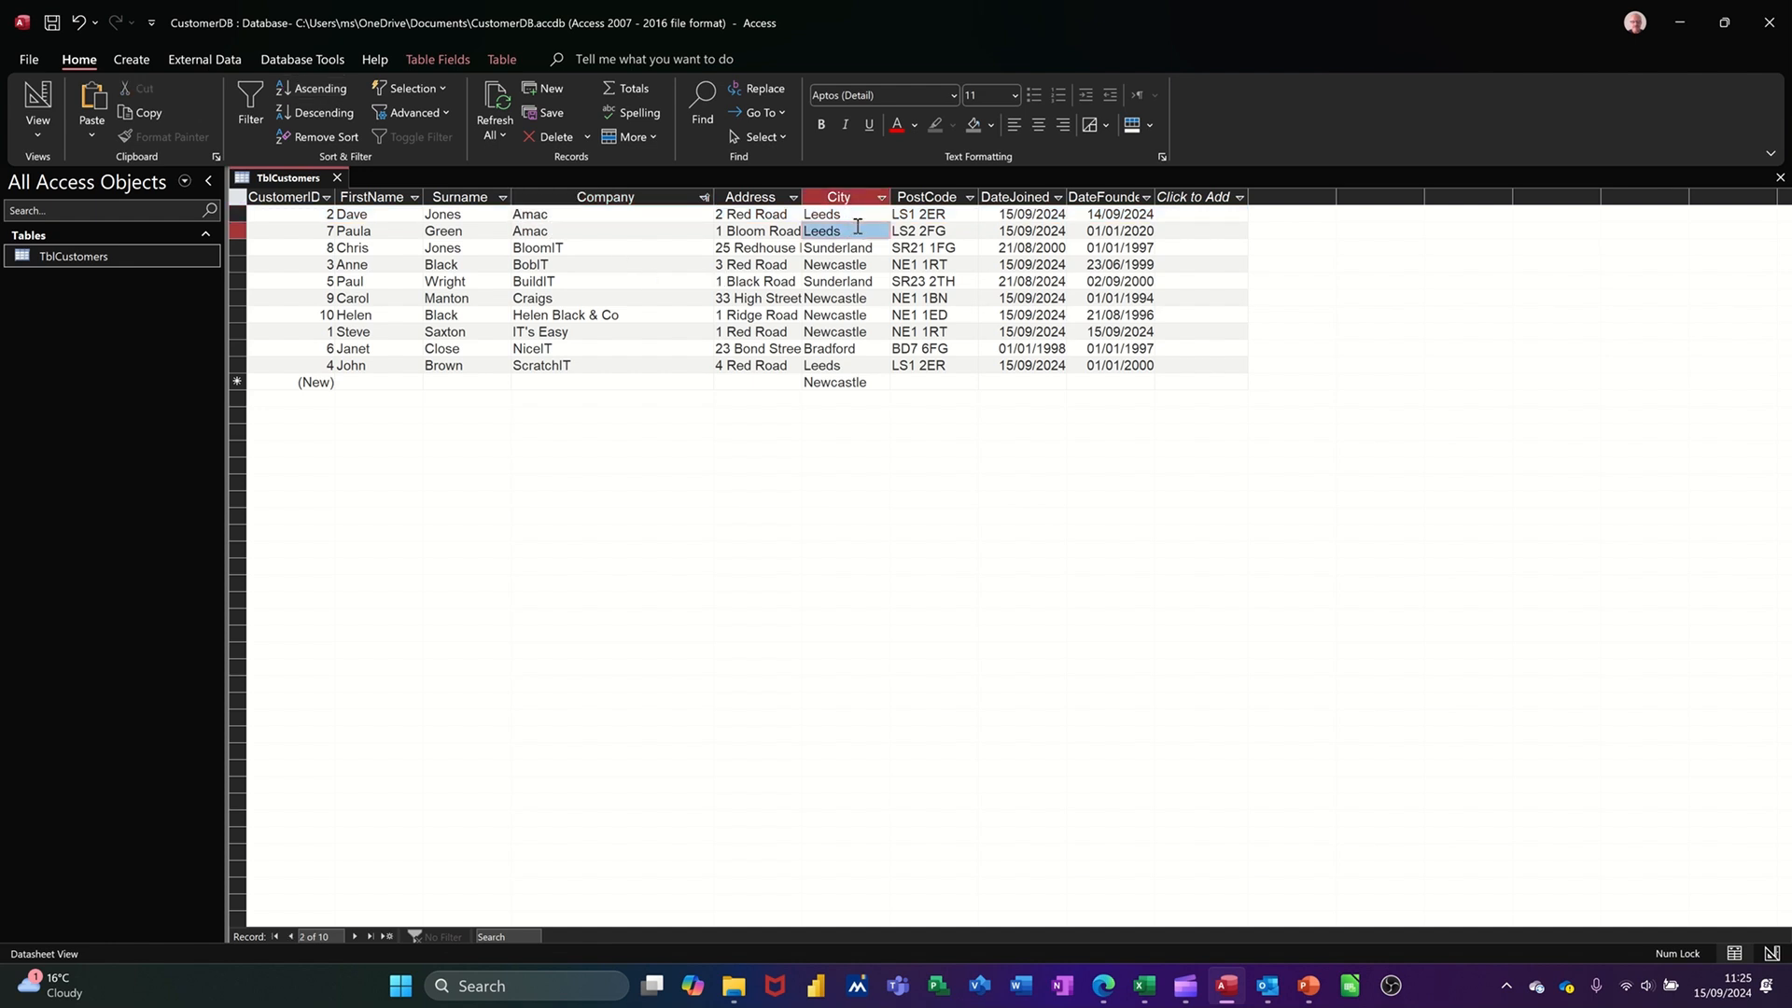